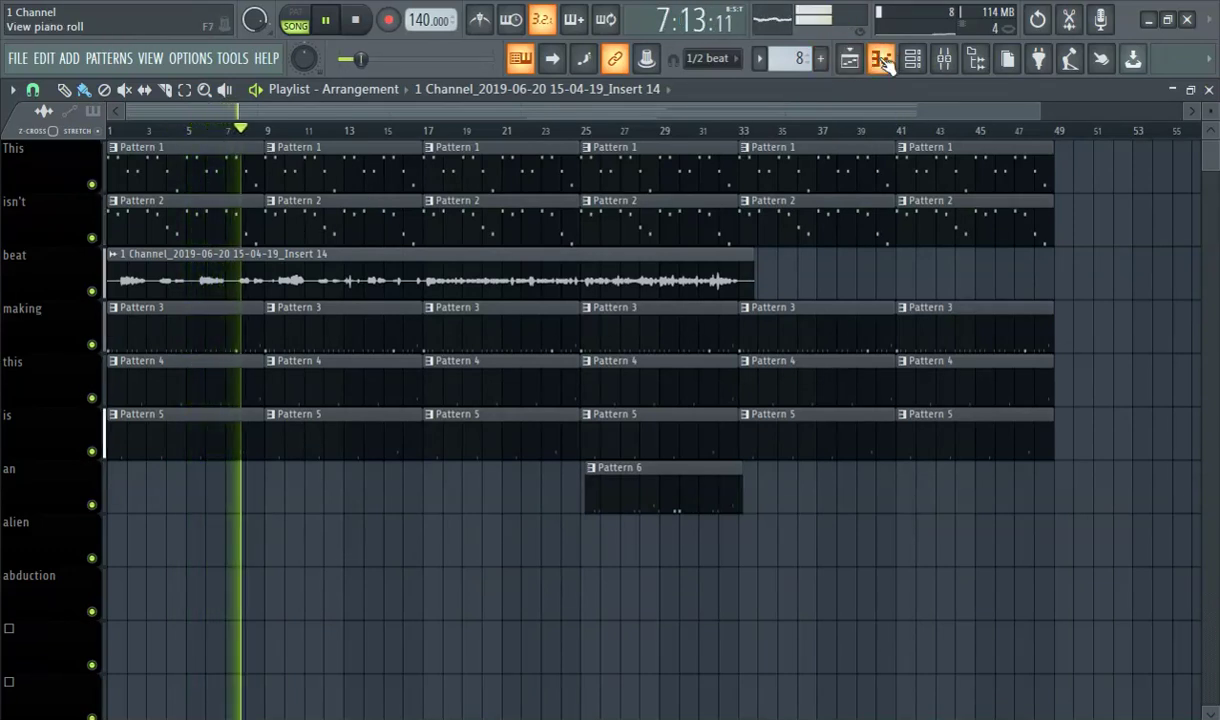
Step: Look through the full channel list in the channel rack while the arrangement plays
click(914, 59)
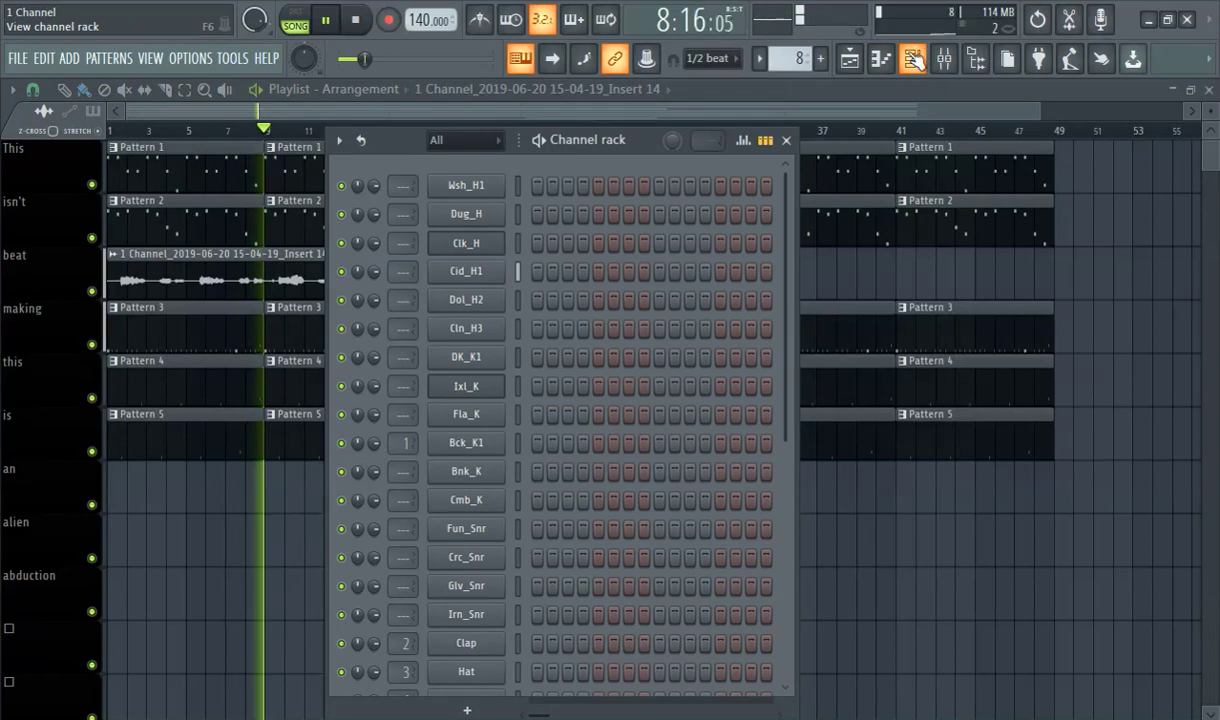
scroll(632, 373, down, 3)
scroll(630, 375, up, 1)
scroll(610, 390, up, 2)
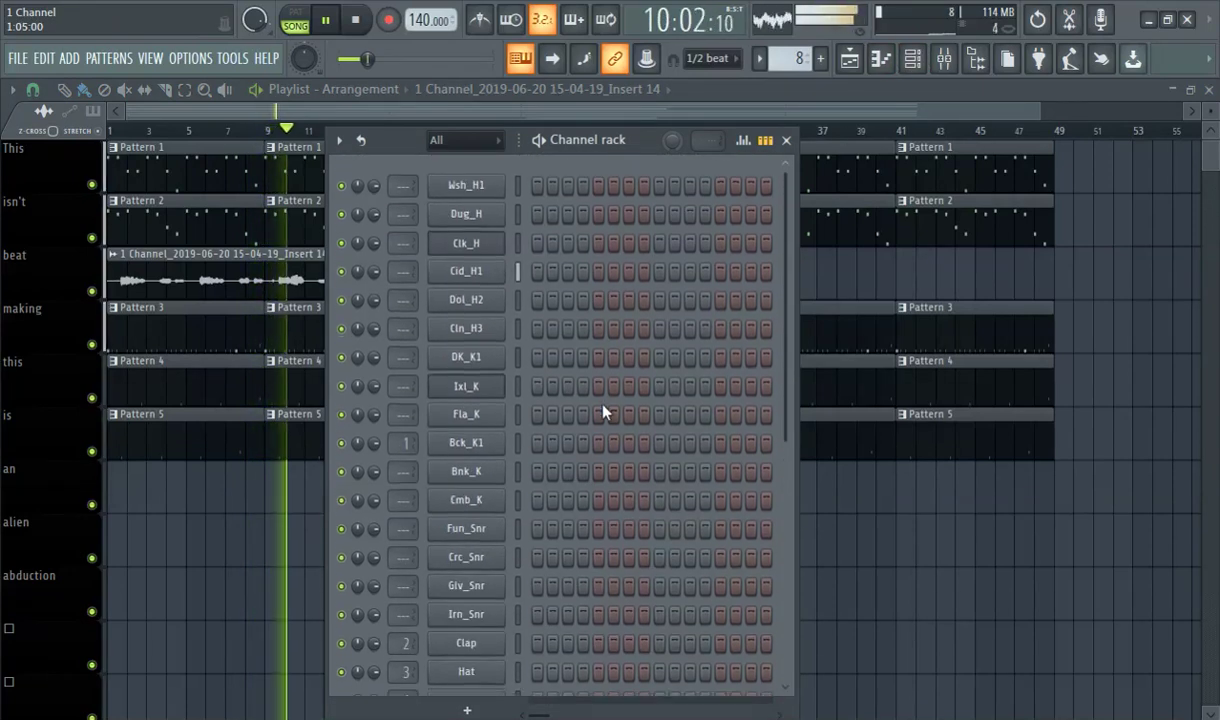
scroll(601, 408, down, 3)
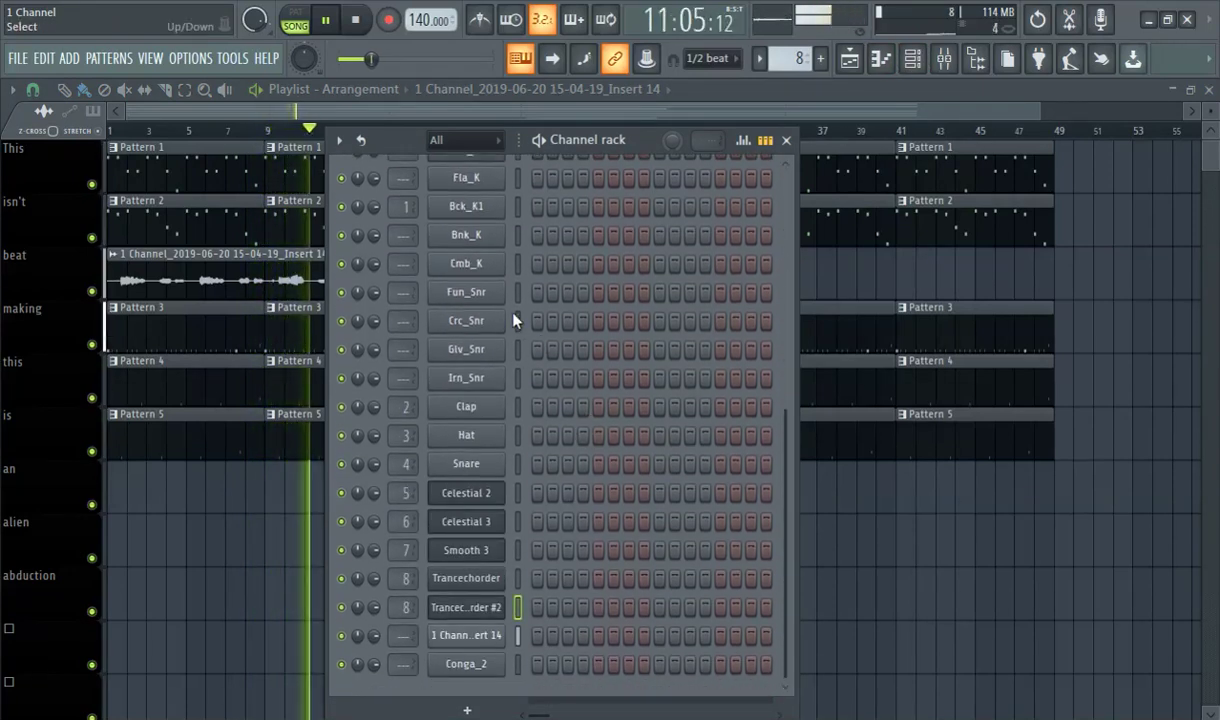
scroll(510, 292, up, 2)
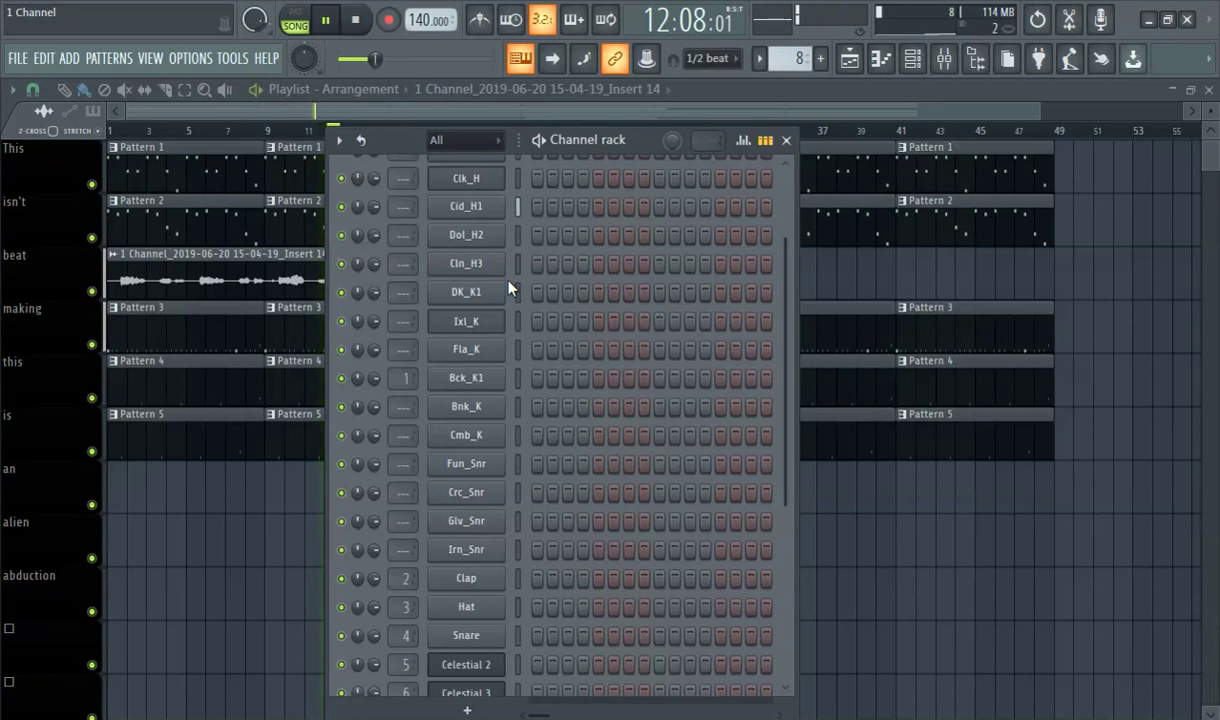
Step: Return to the playlist and play the arrangement from around bar 25, and again from around bar 23
click(816, 58)
click(843, 82)
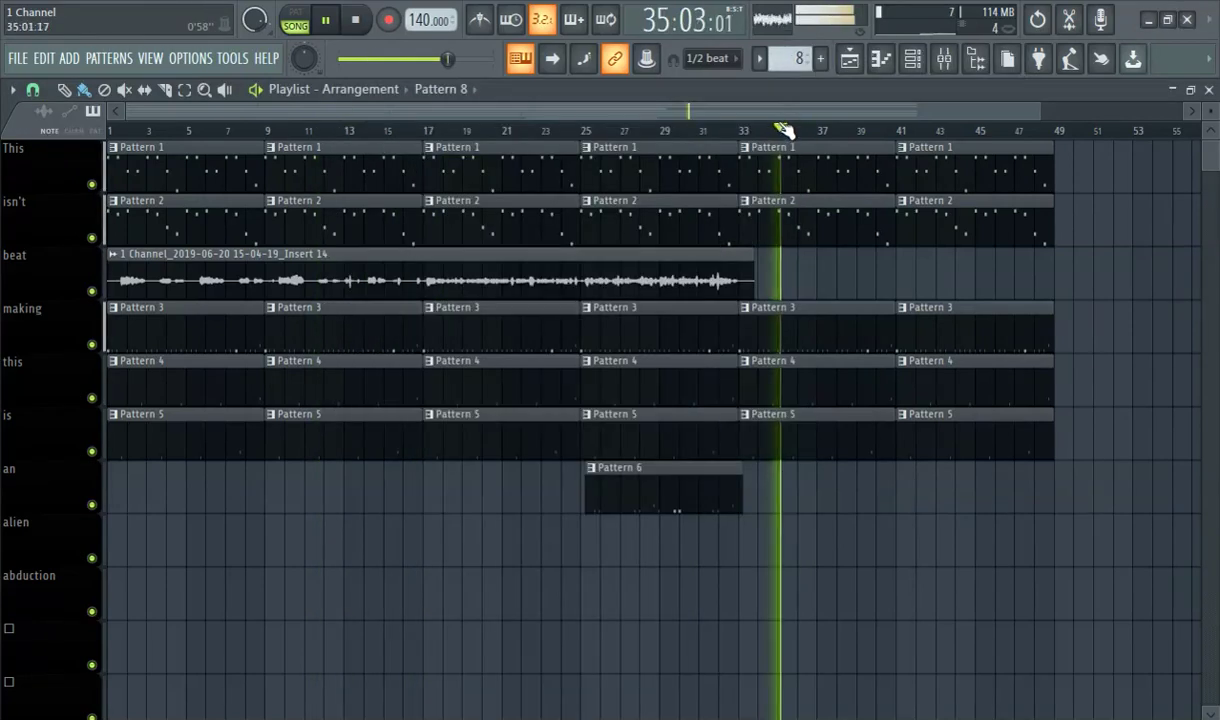
click(597, 130)
drag(572, 150, 538, 161)
click(538, 130)
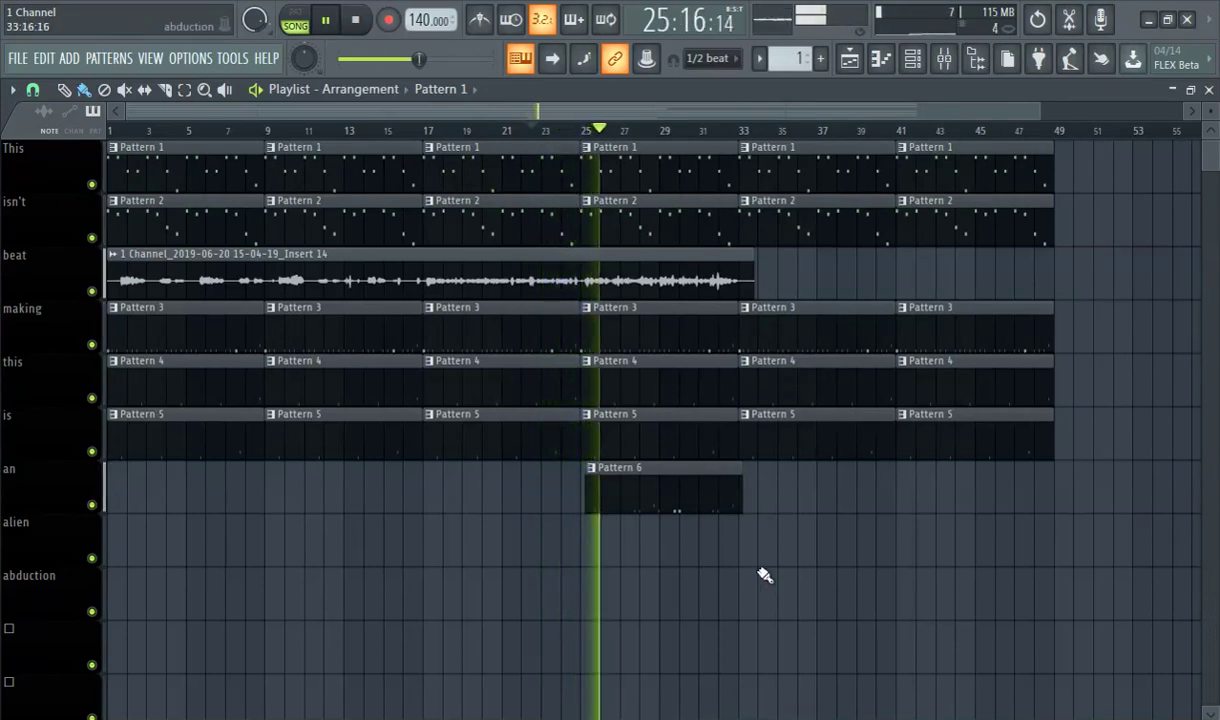
Step: Select the empty Pattern 8 and place its eight-bar clip on the alien track at bar 33
scroll(792, 531, up, 3)
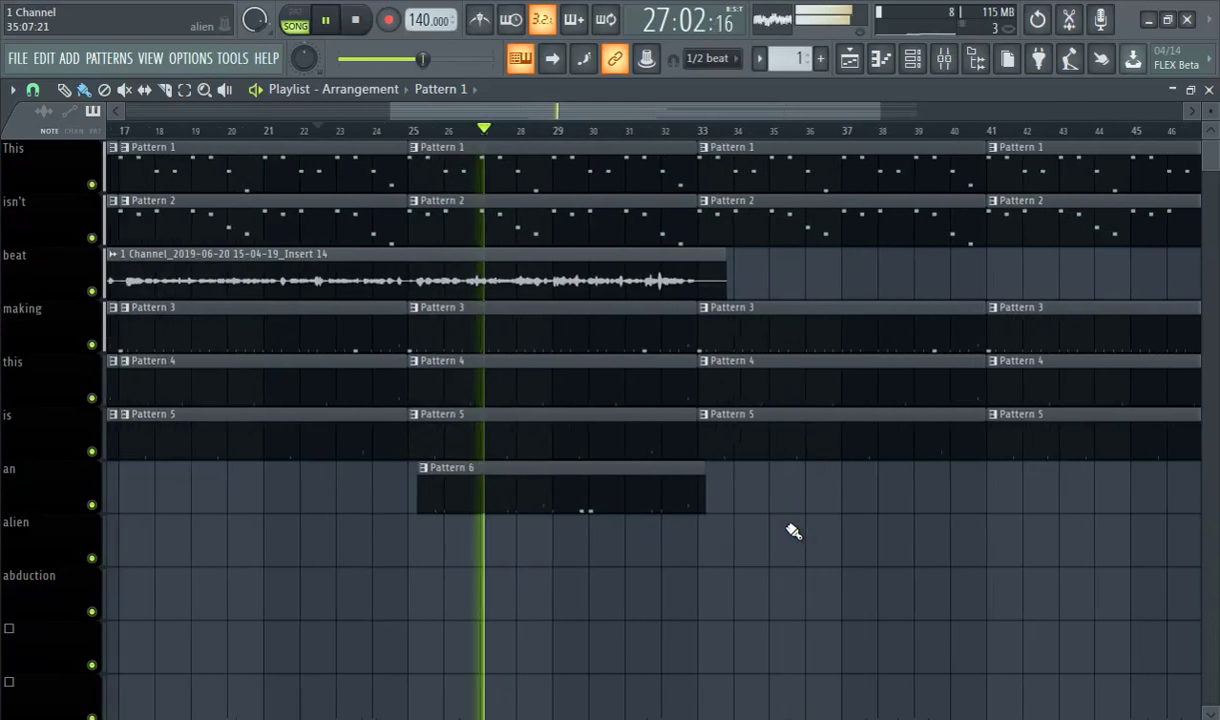
click(705, 545)
right_click(752, 553)
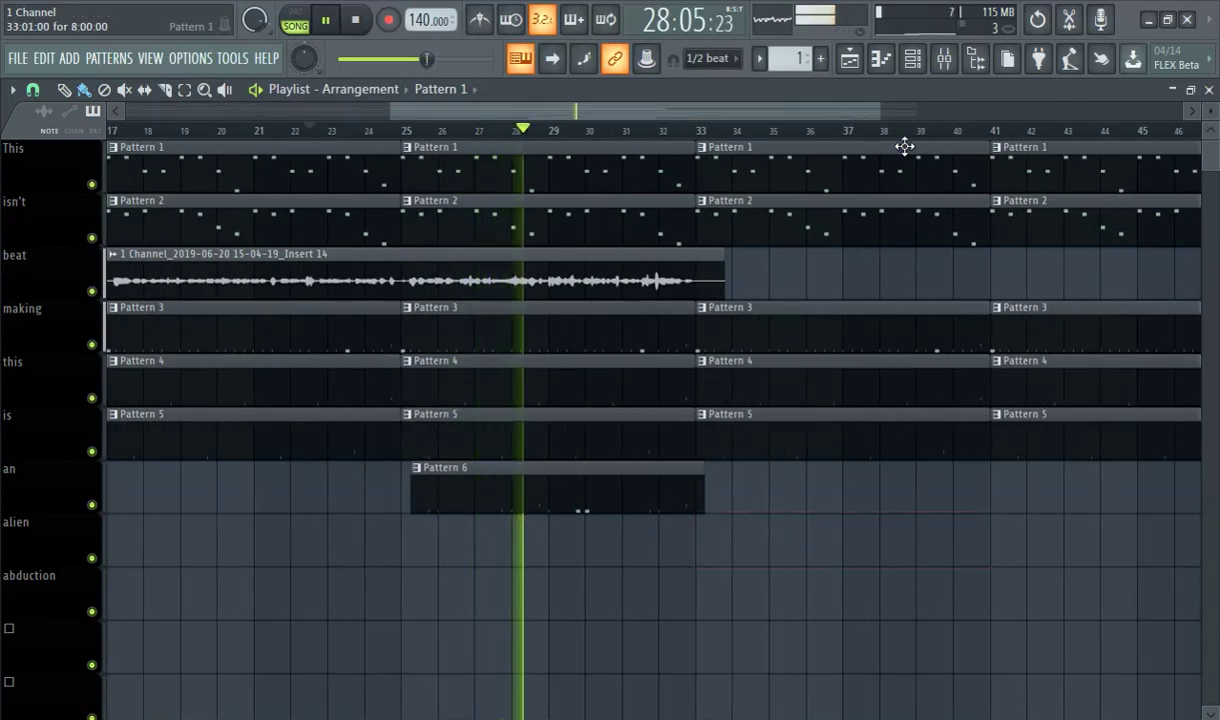
click(820, 58)
click(843, 82)
click(698, 537)
drag(726, 554, 990, 518)
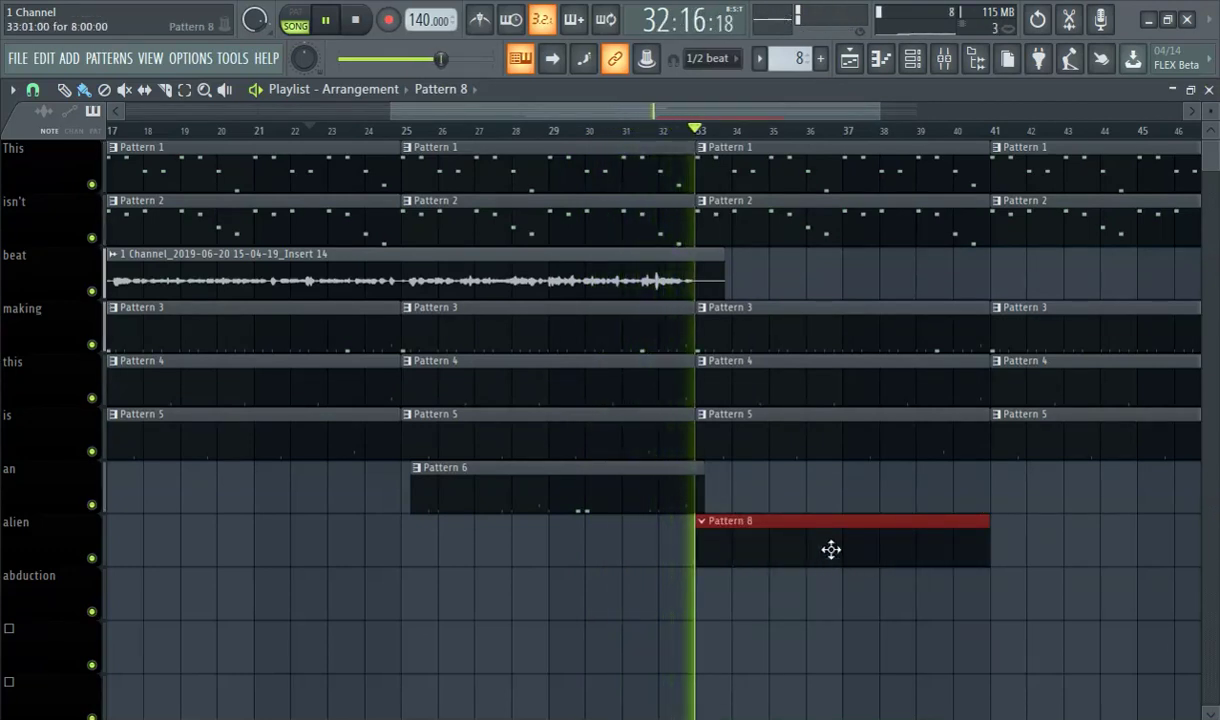
Step: Widen the channel rack to show more steps and add a Bck_K1 kick on step 1 of Pattern 8
click(916, 64)
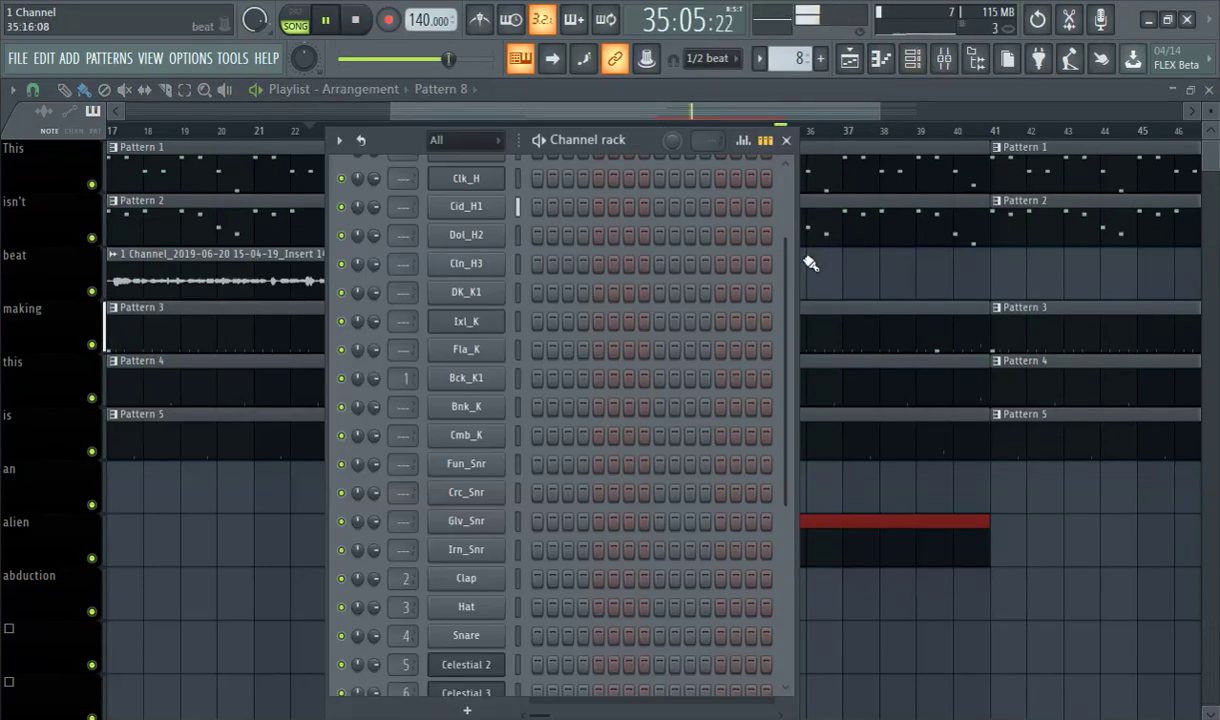
drag(797, 268, 1215, 268)
scroll(600, 370, up, 2)
scroll(528, 370, down, 5)
scroll(531, 320, up, 3)
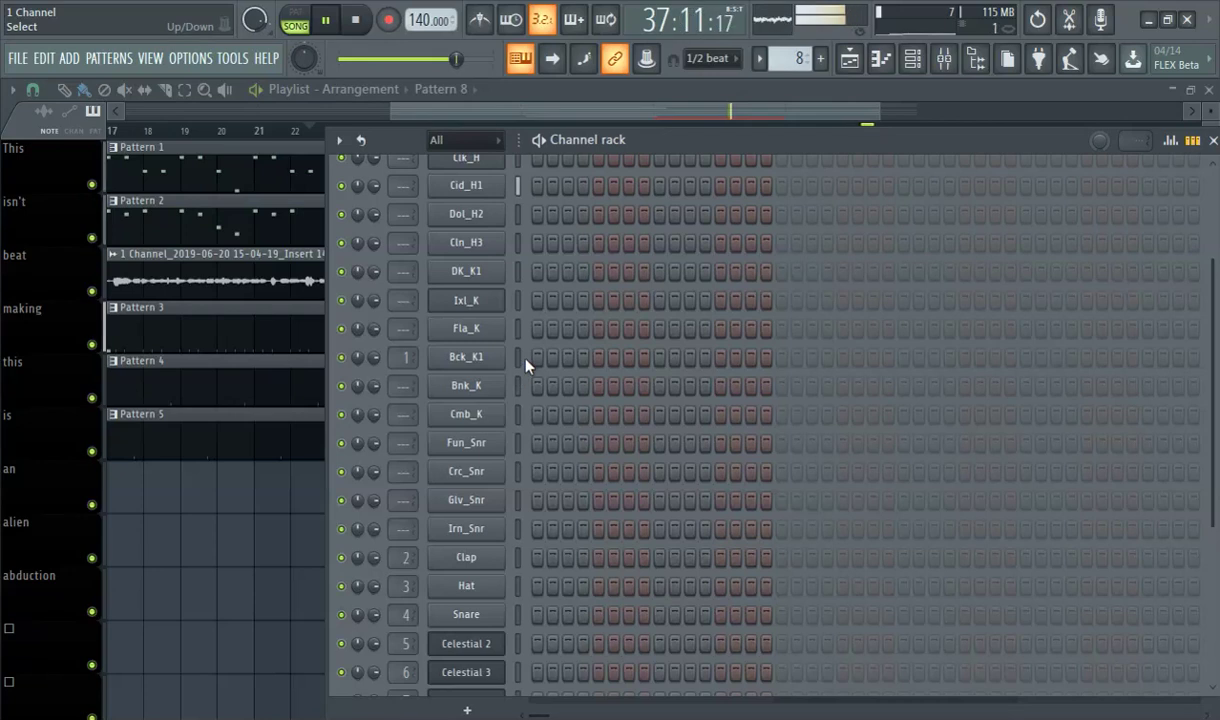
click(538, 359)
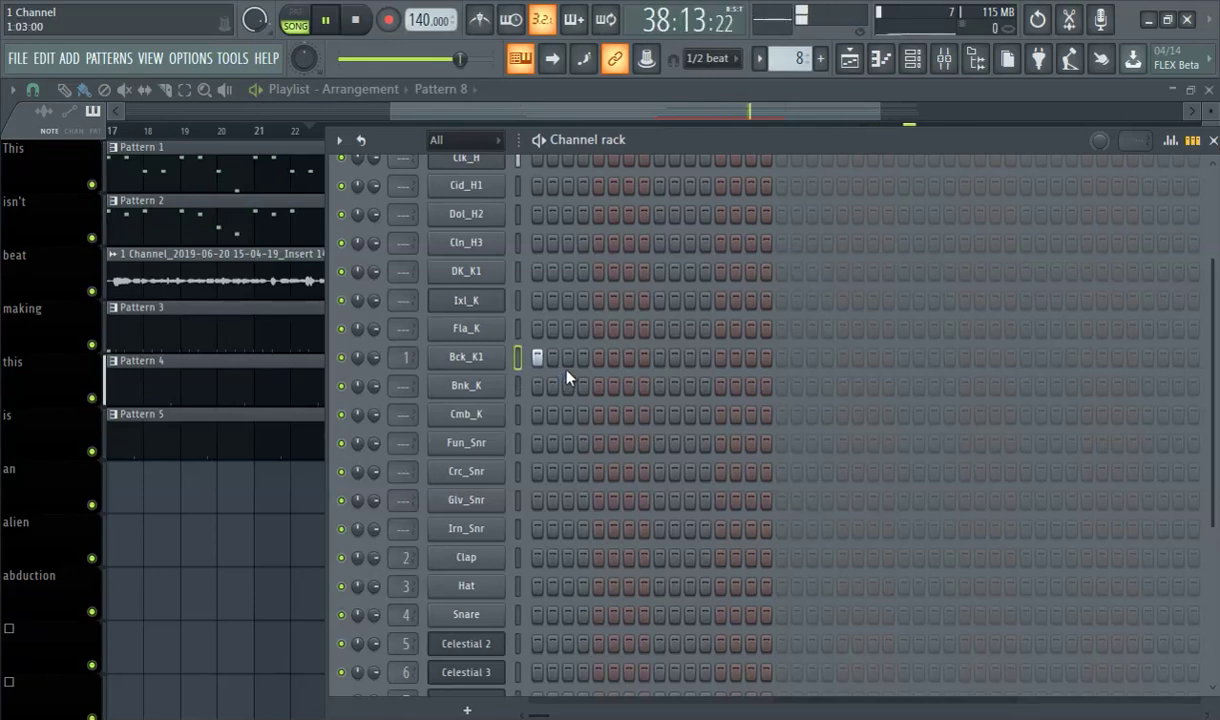
Step: Look through the channel rack's sounds and play the arrangement from around bar 32 to hear the kick
scroll(578, 366, up, 3)
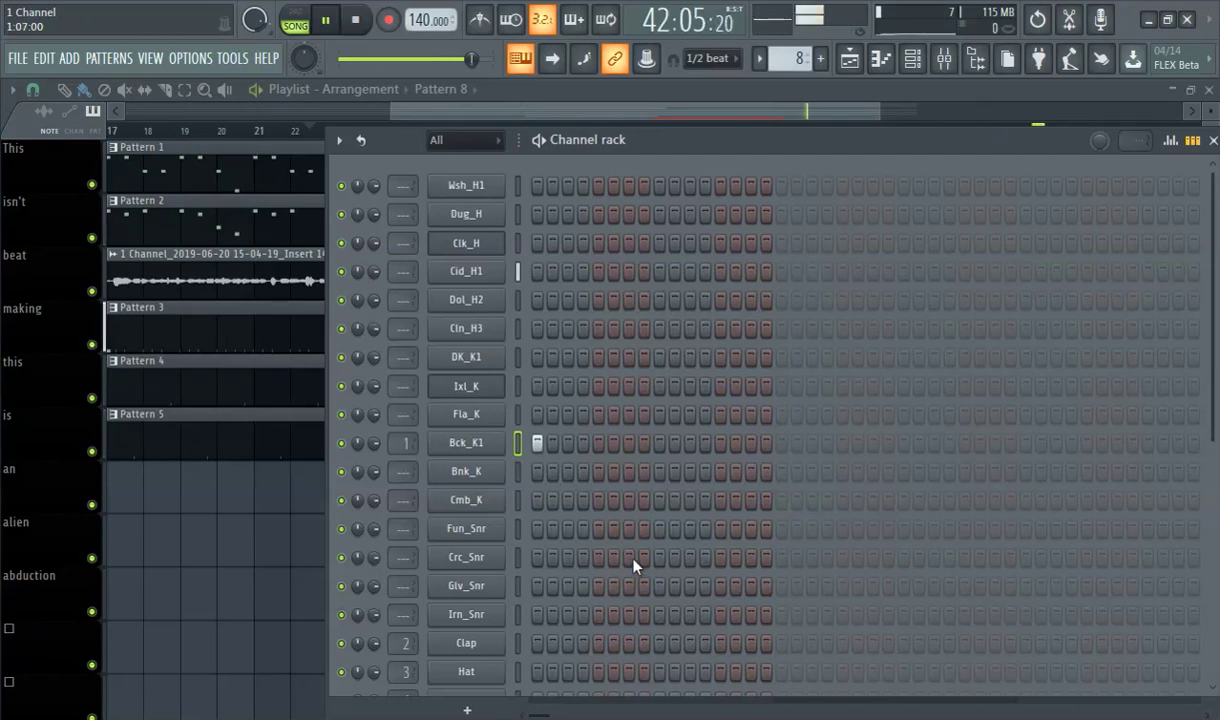
scroll(635, 565, down, 8)
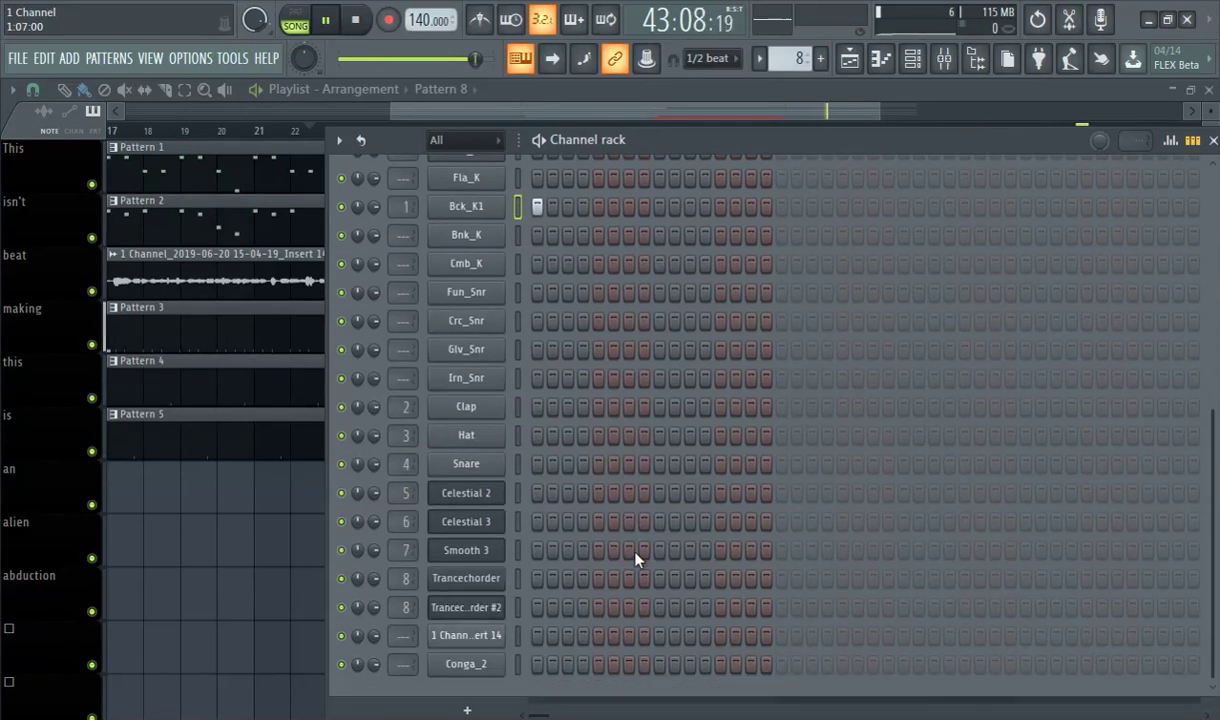
scroll(635, 560, up, 6)
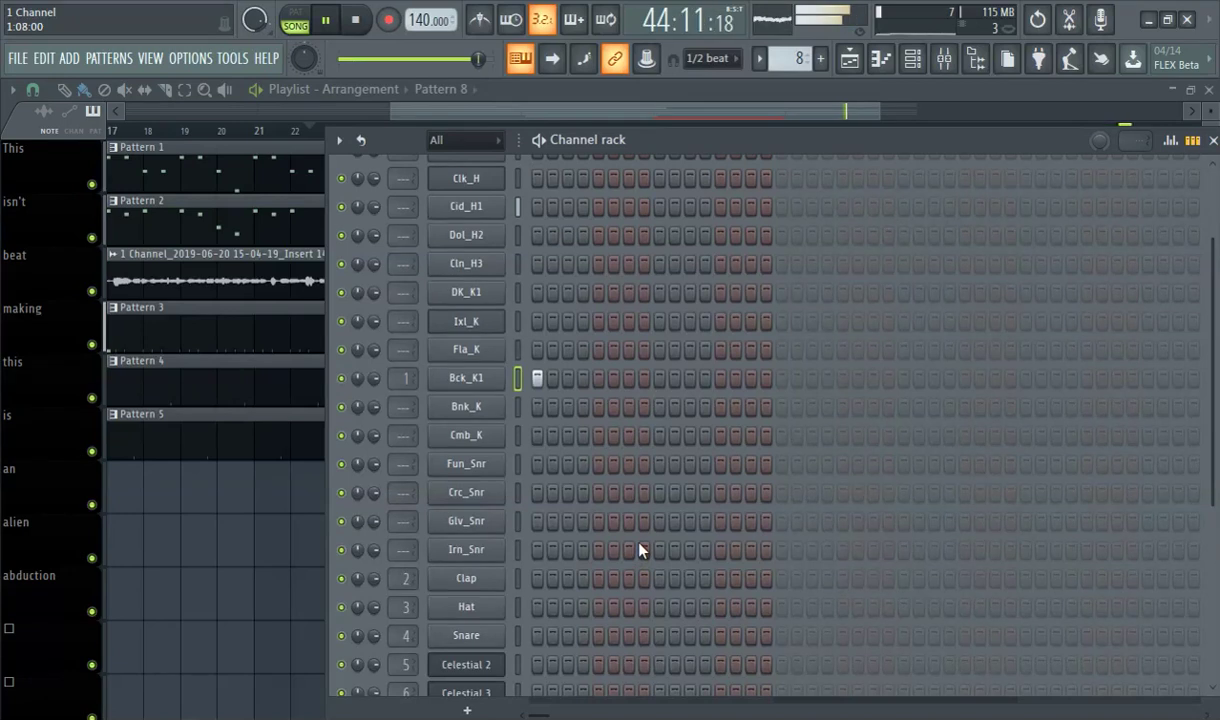
scroll(662, 490, up, 2)
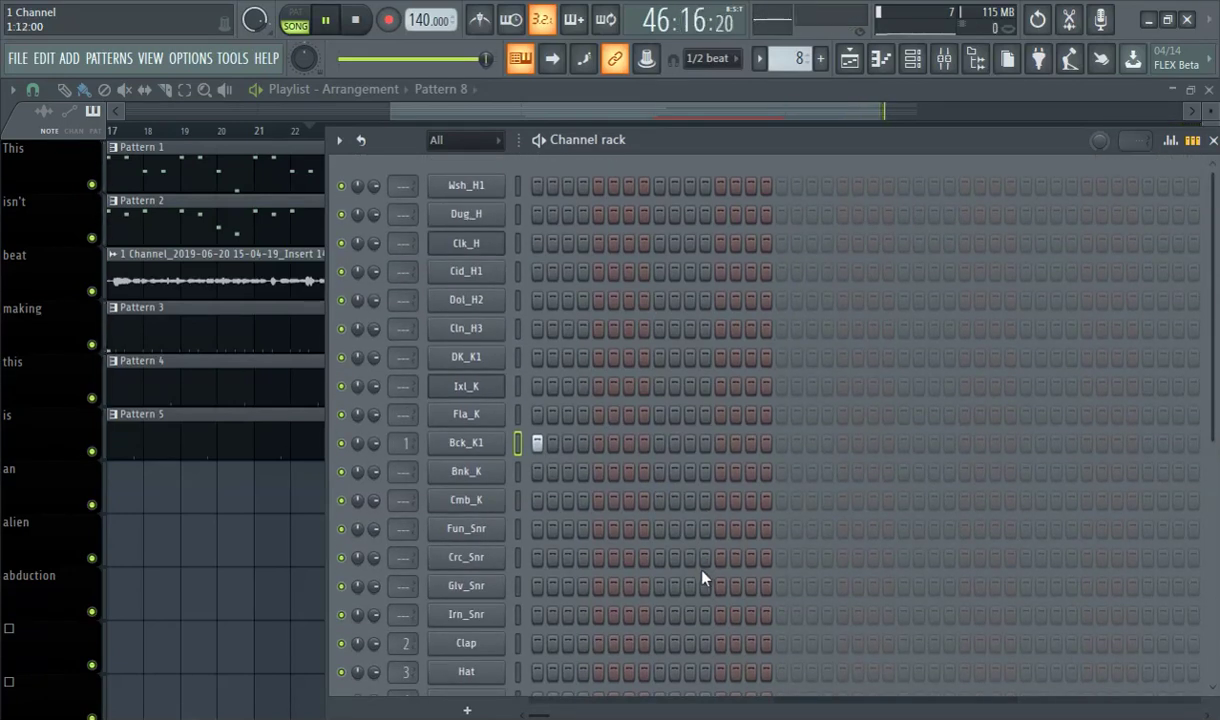
click(551, 105)
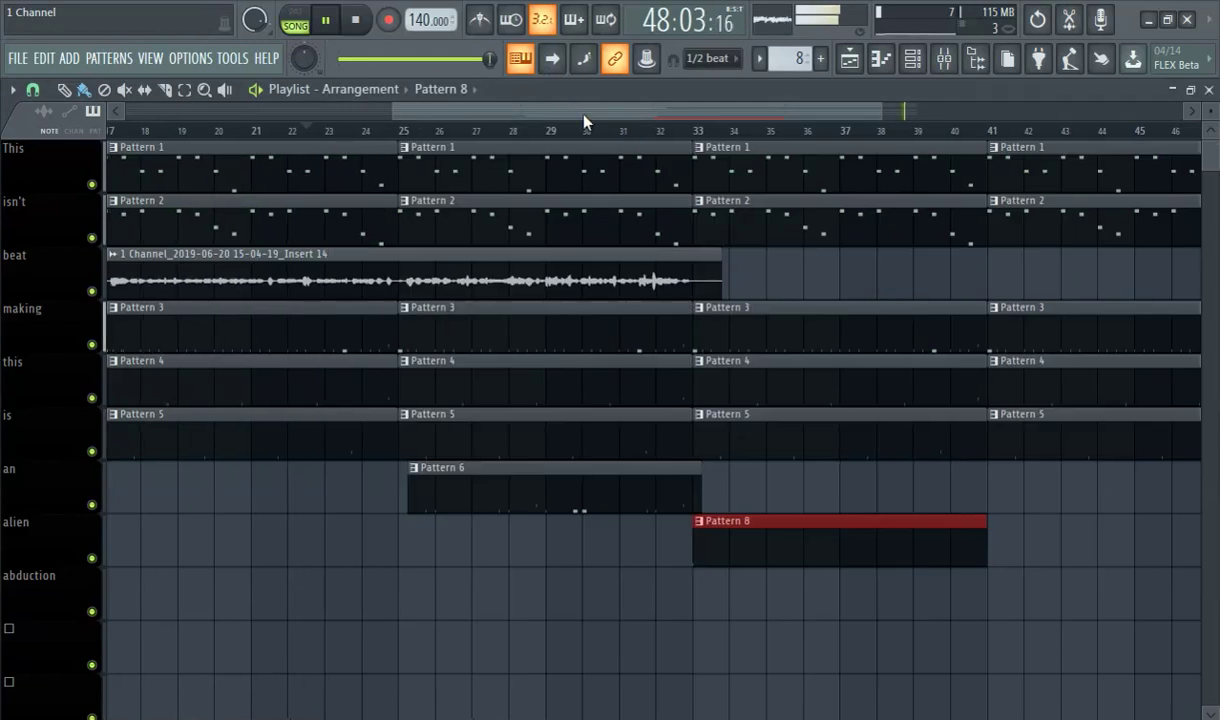
click(669, 130)
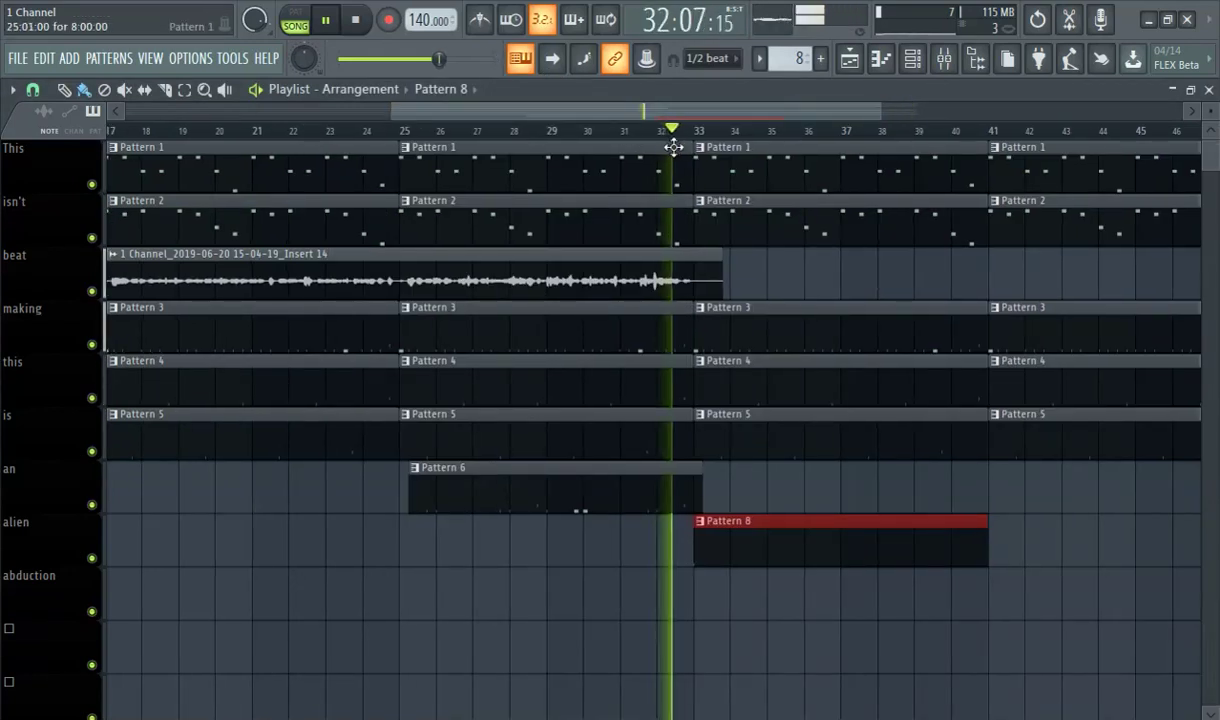
Step: Place a second Pattern 8 clip on the alien track at bar 41 and play from around bar 30
click(885, 580)
right_click(885, 580)
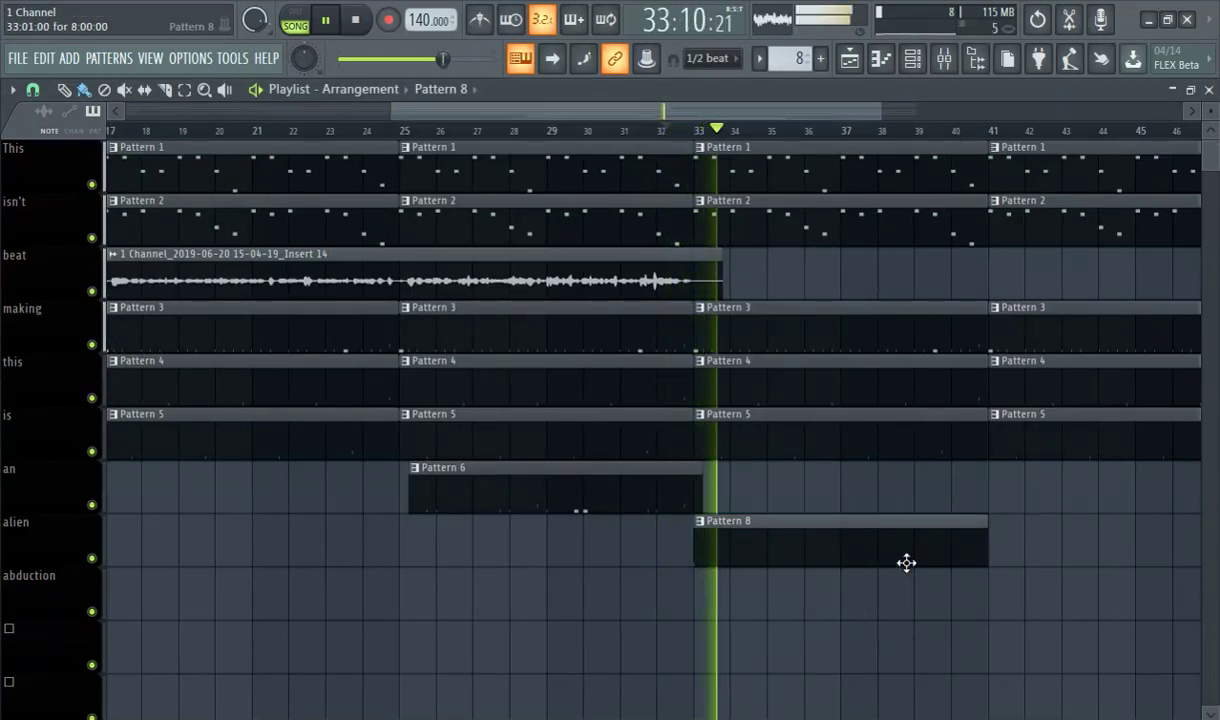
click(1010, 545)
click(826, 544)
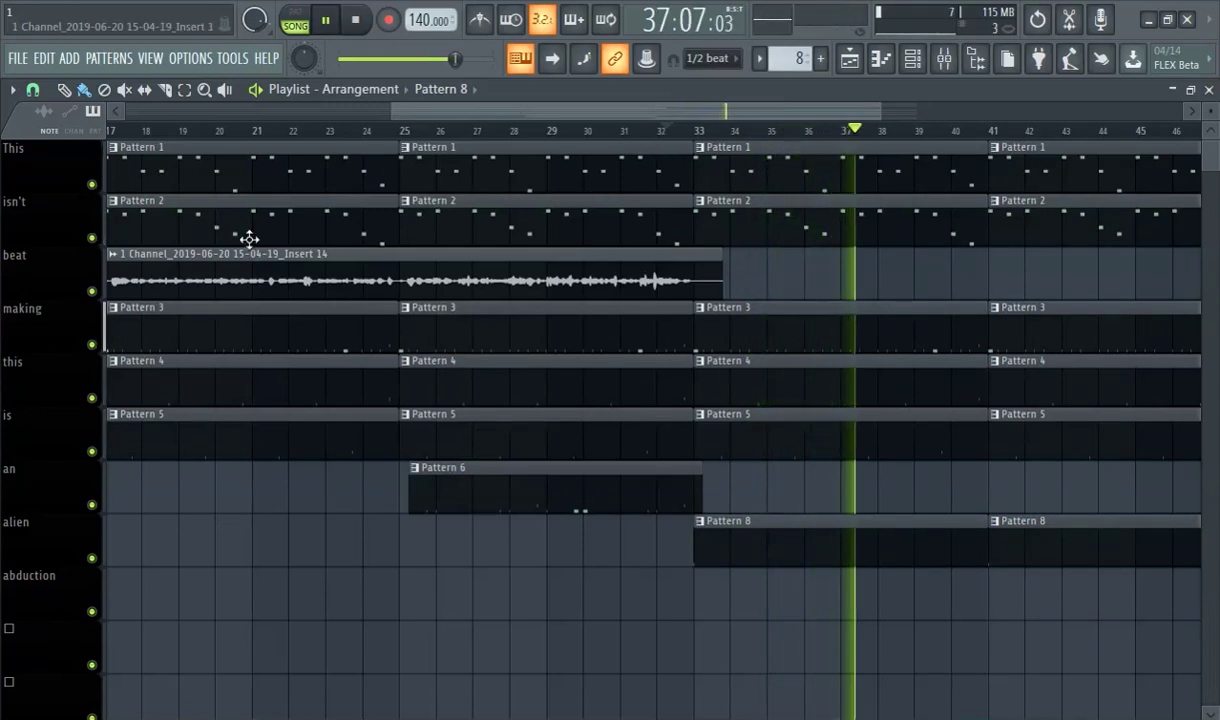
drag(425, 108, 145, 203)
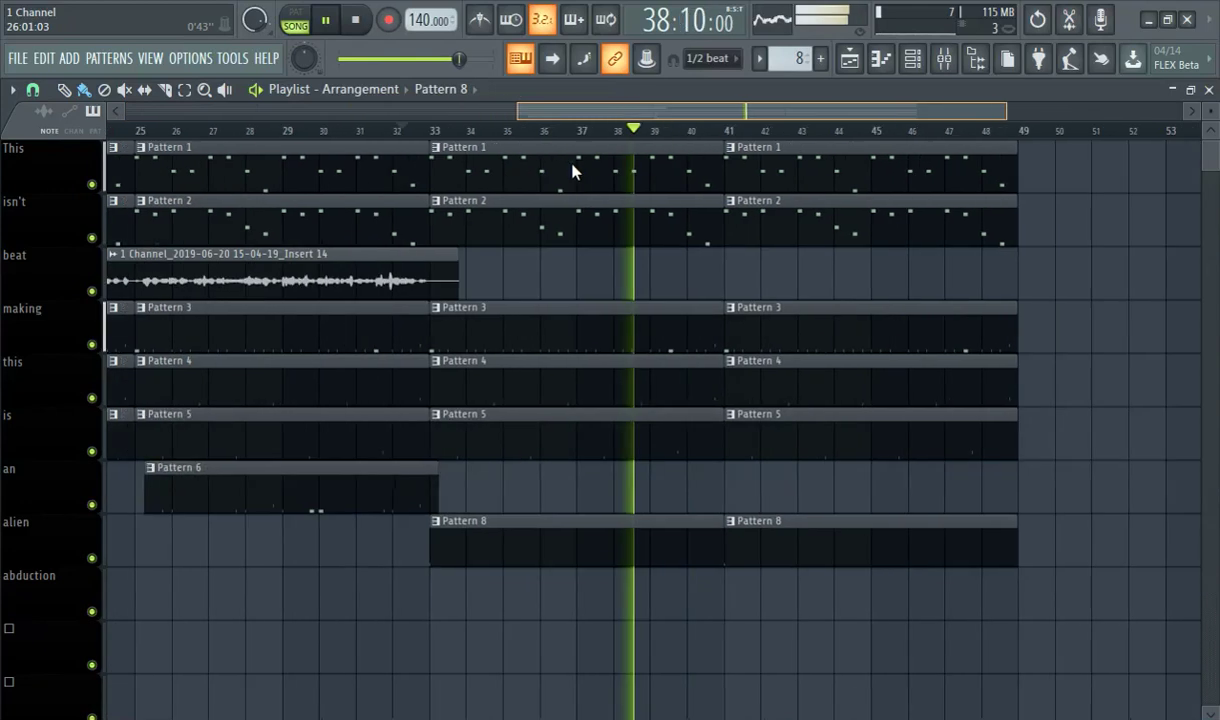
click(311, 133)
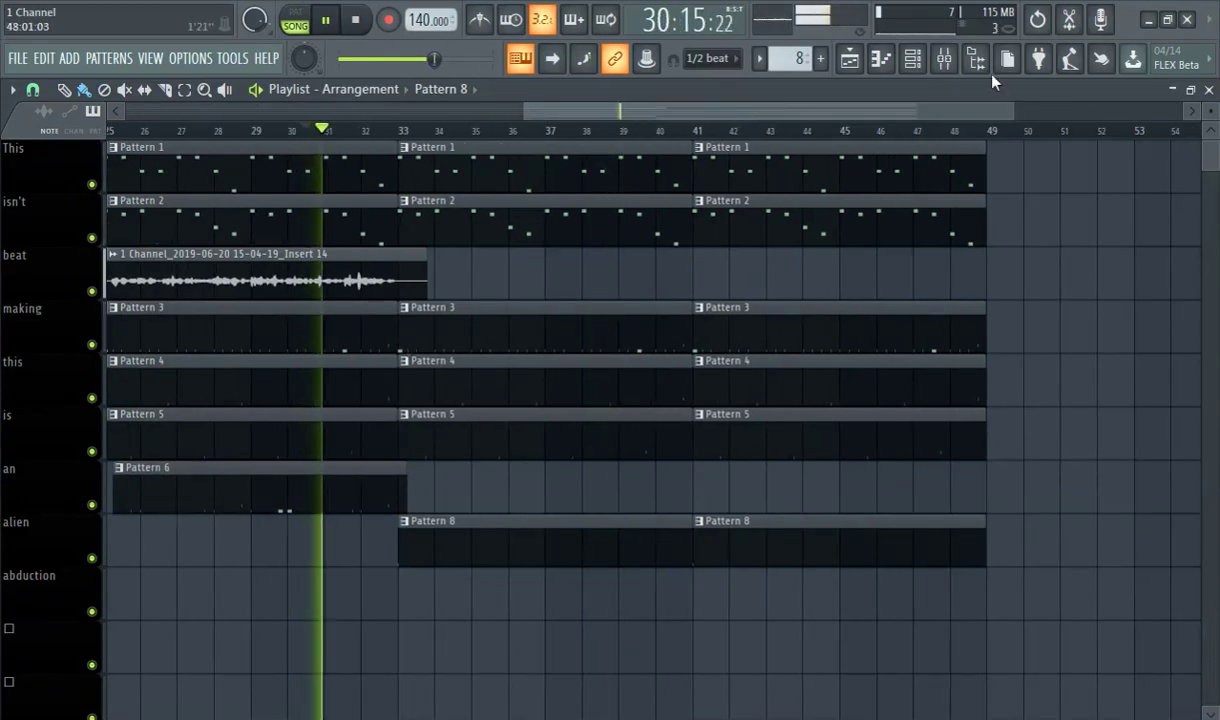
Step: Add a Crc_Snr snare hit on step 17 of Pattern 8 and play the arrangement from around bar 32
click(912, 60)
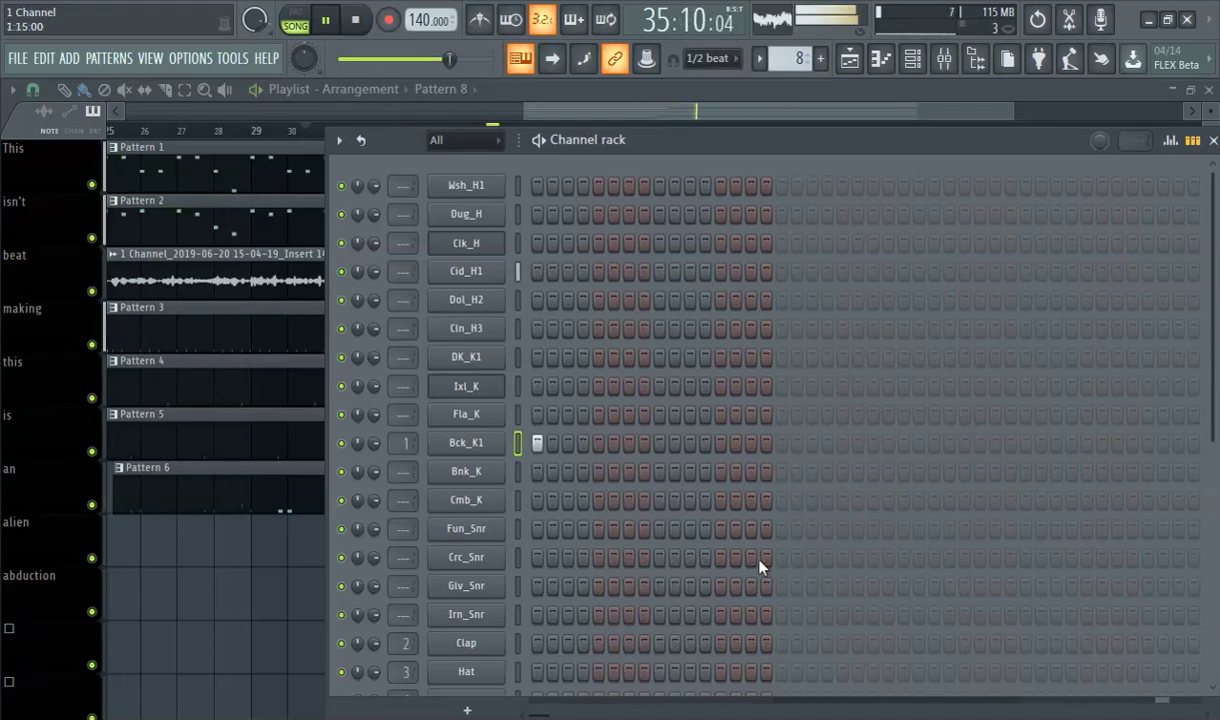
click(795, 558)
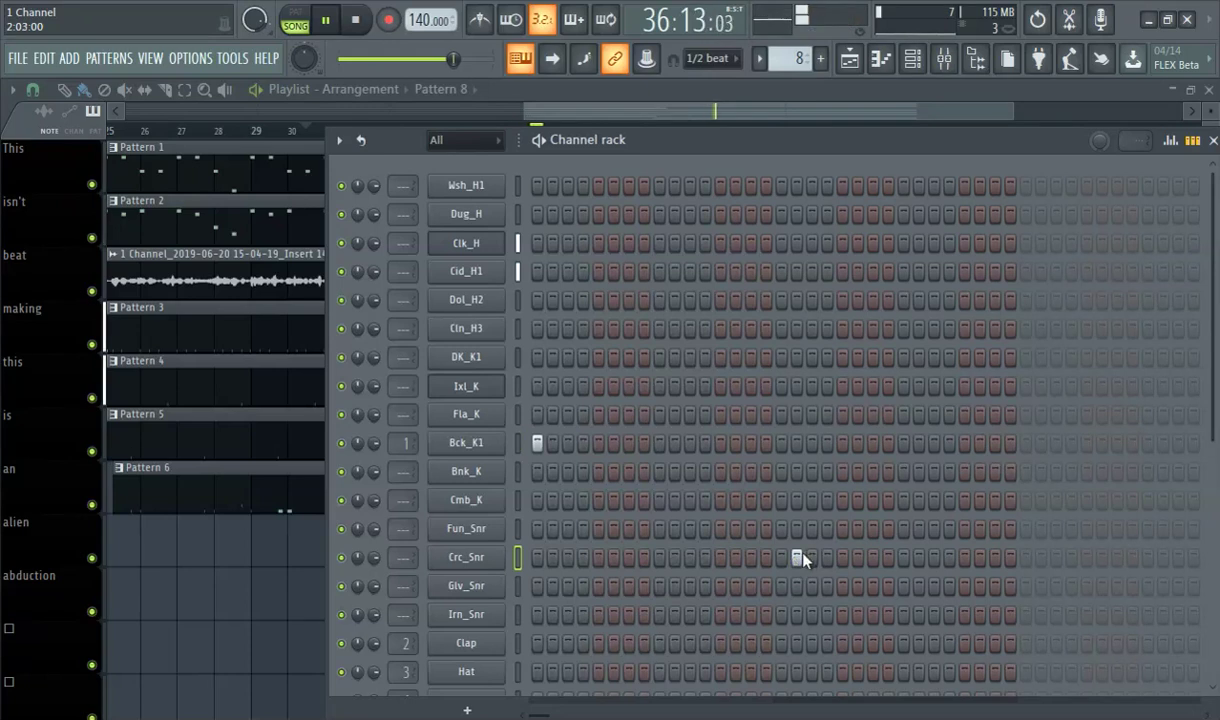
right_click(796, 558)
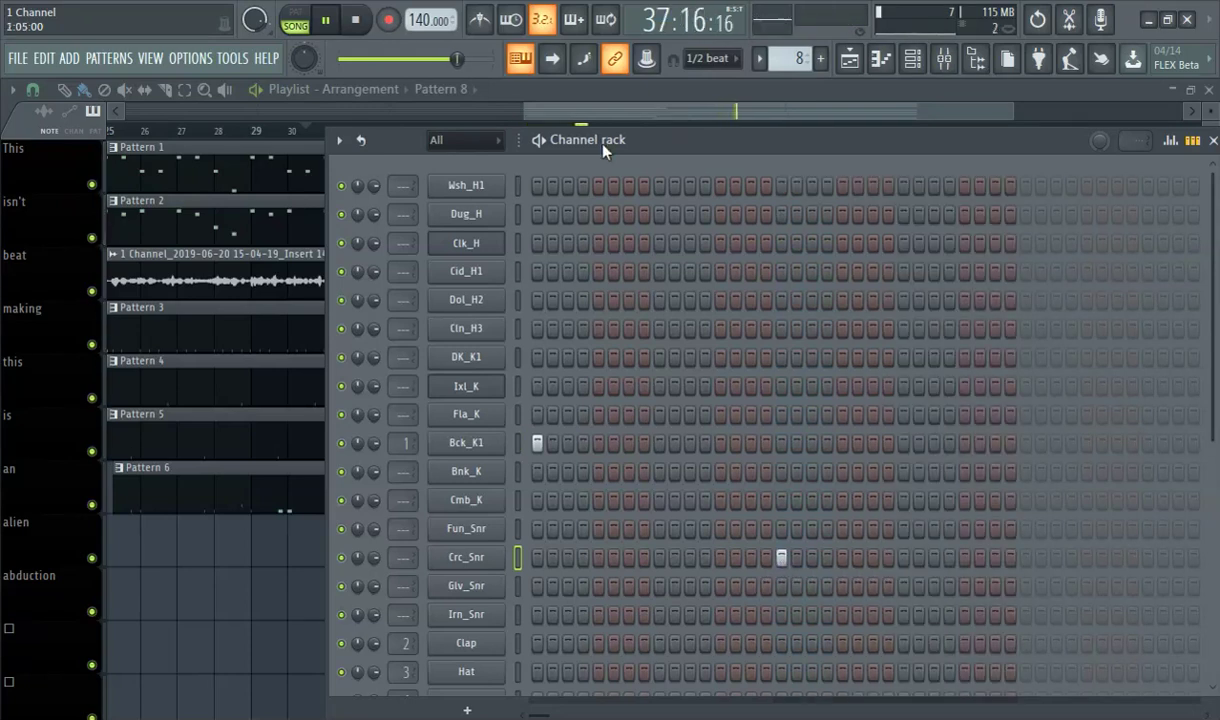
click(590, 94)
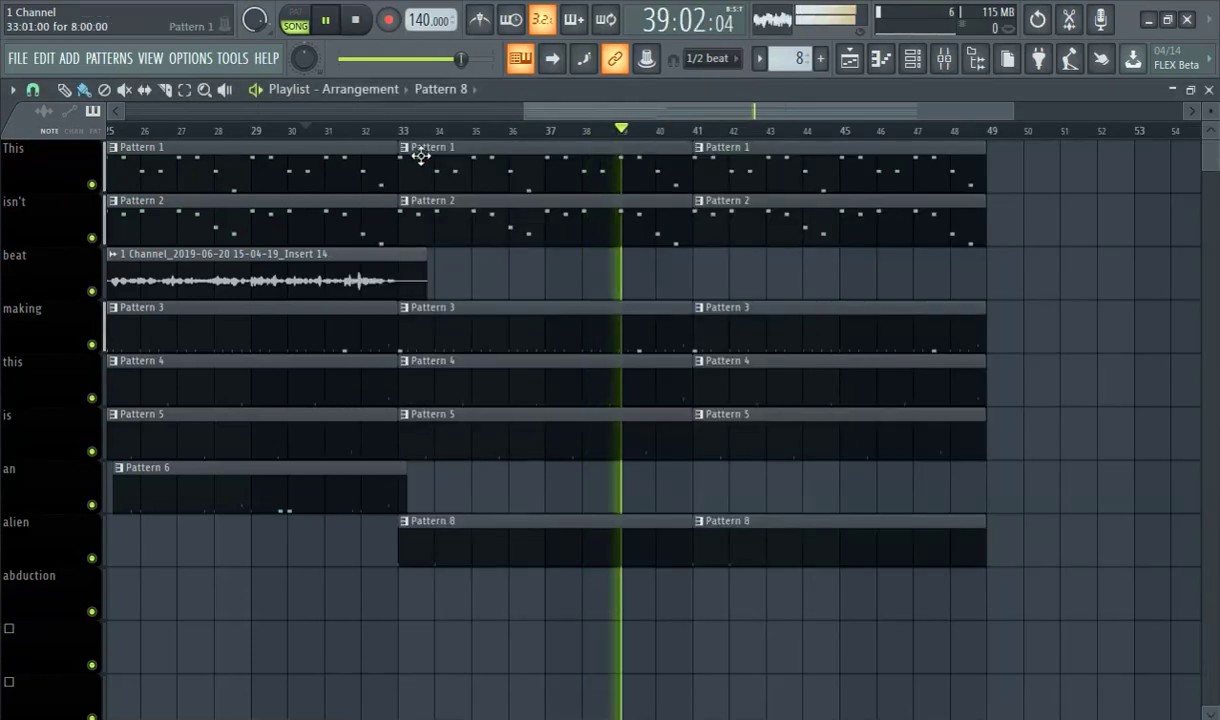
click(372, 131)
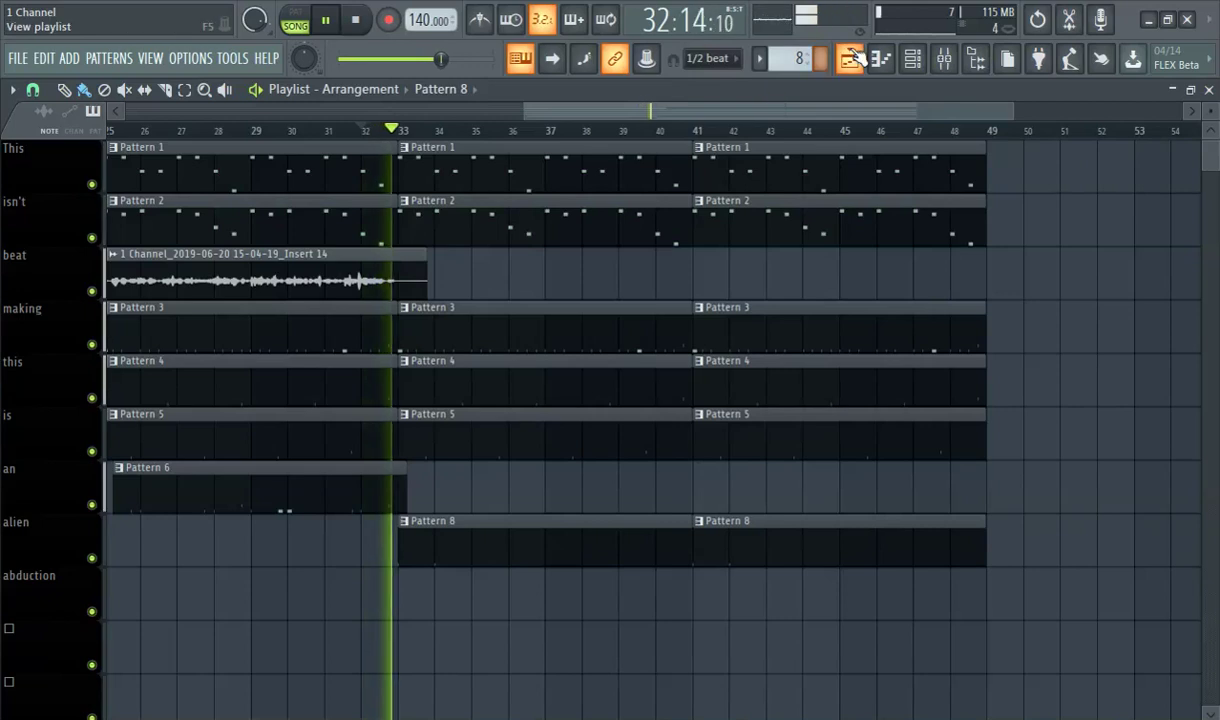
Step: Add a Bck_K1 kick on step 21 of Pattern 8 and play the arrangement from bar 33
click(915, 66)
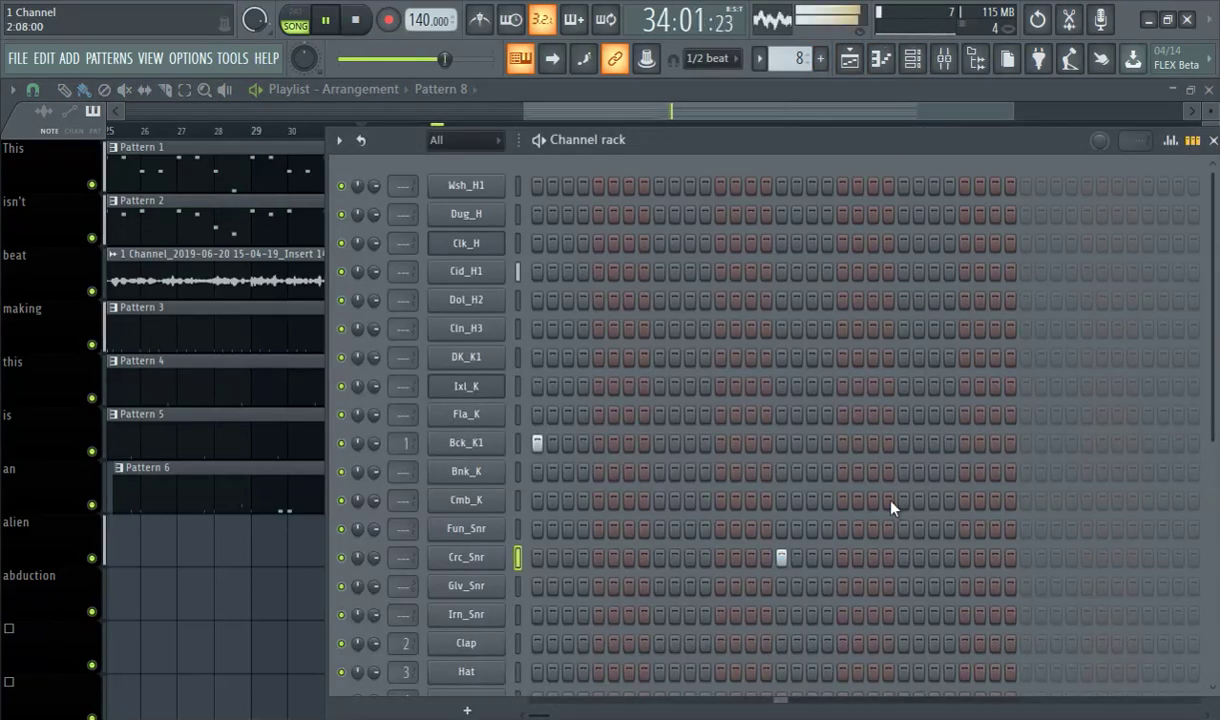
click(841, 449)
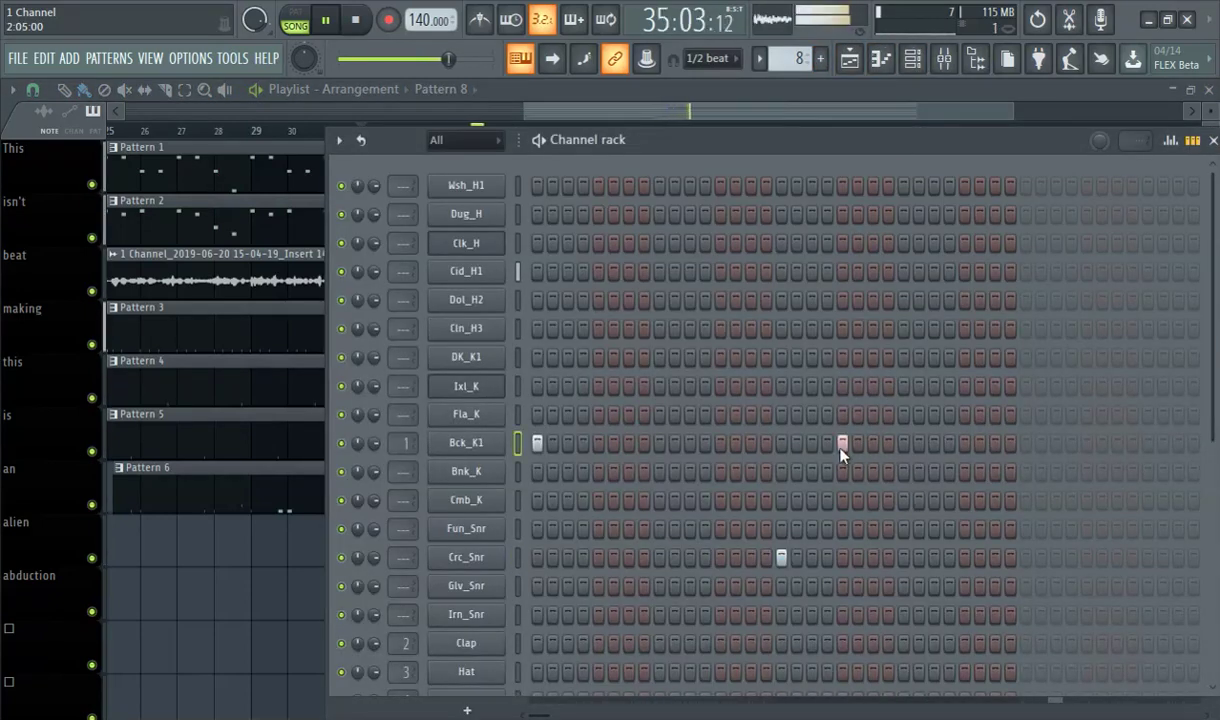
click(577, 112)
click(402, 130)
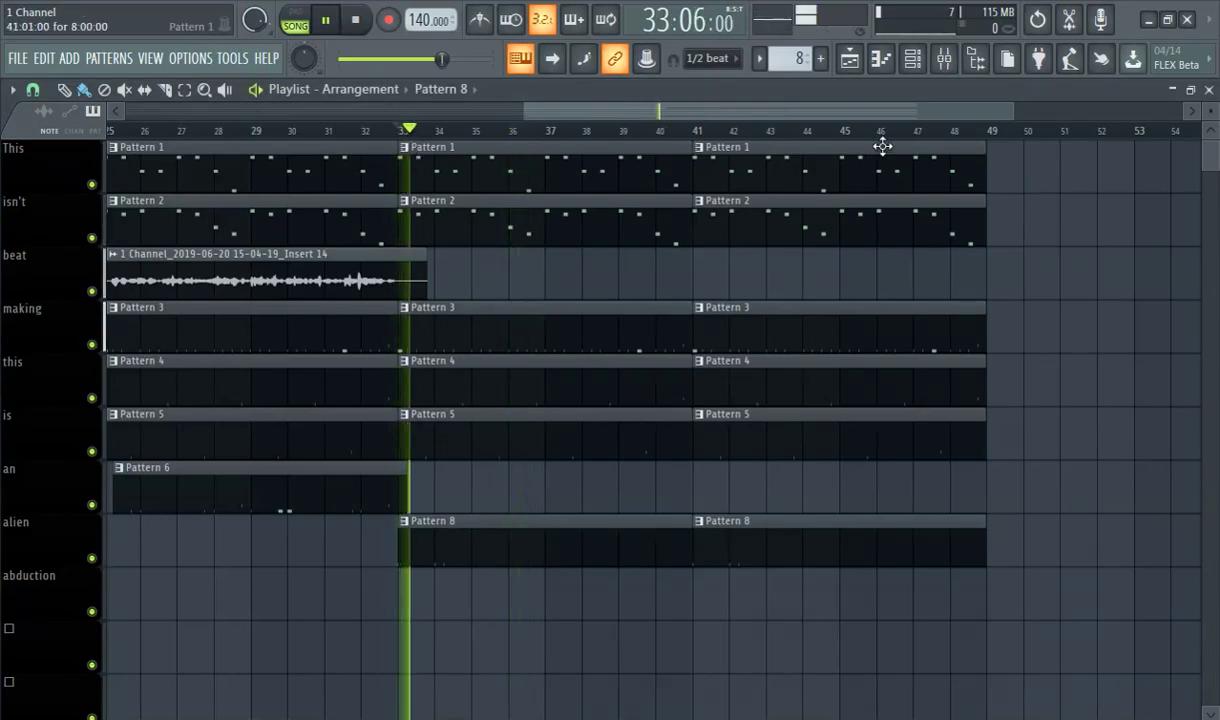
Step: Add Bck_K1 kicks on steps 23 and 25 and a Crc_Snr hit on step 29, and play from bar 32
click(912, 58)
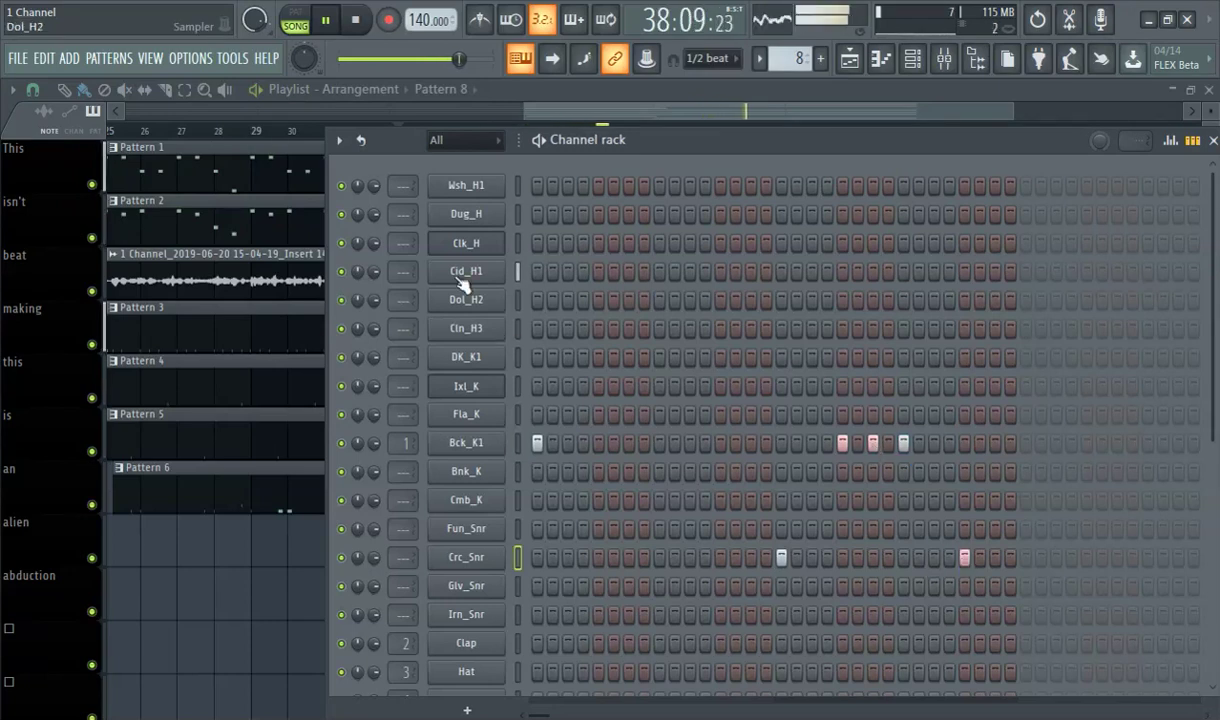
key(F6)
click(374, 130)
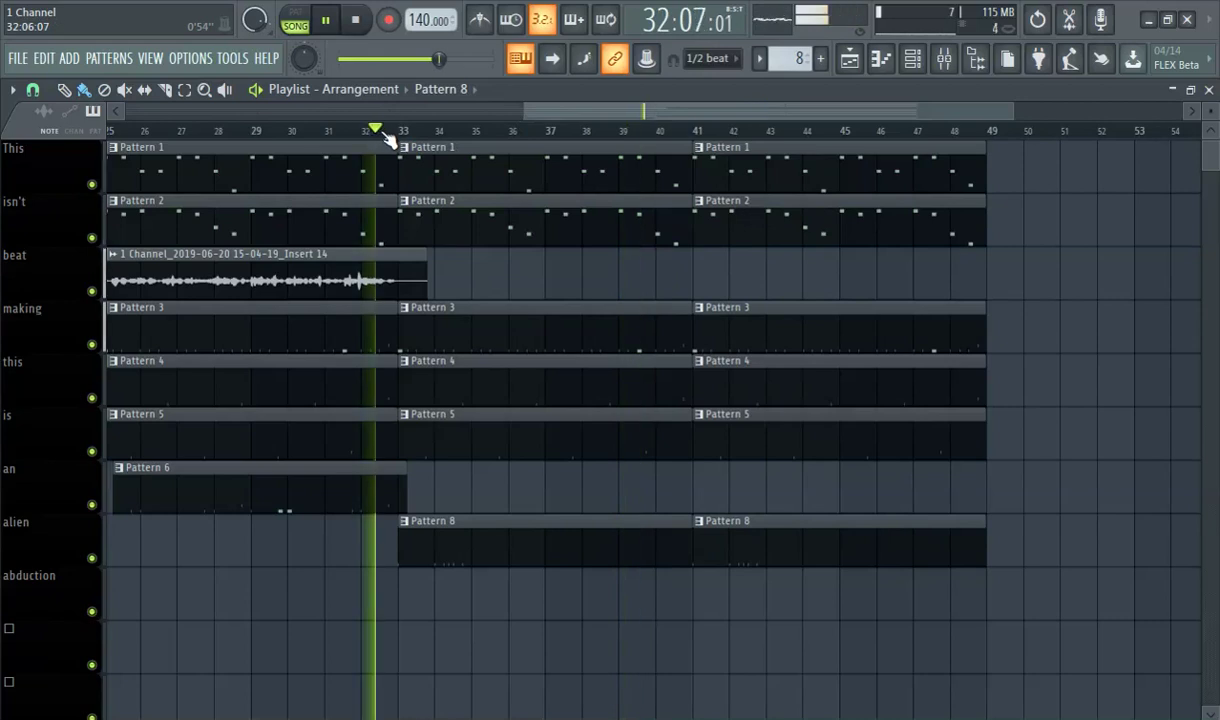
Step: Check Pattern 8's kick and snare steps in the channel rack and replay from just before bar 33
click(914, 60)
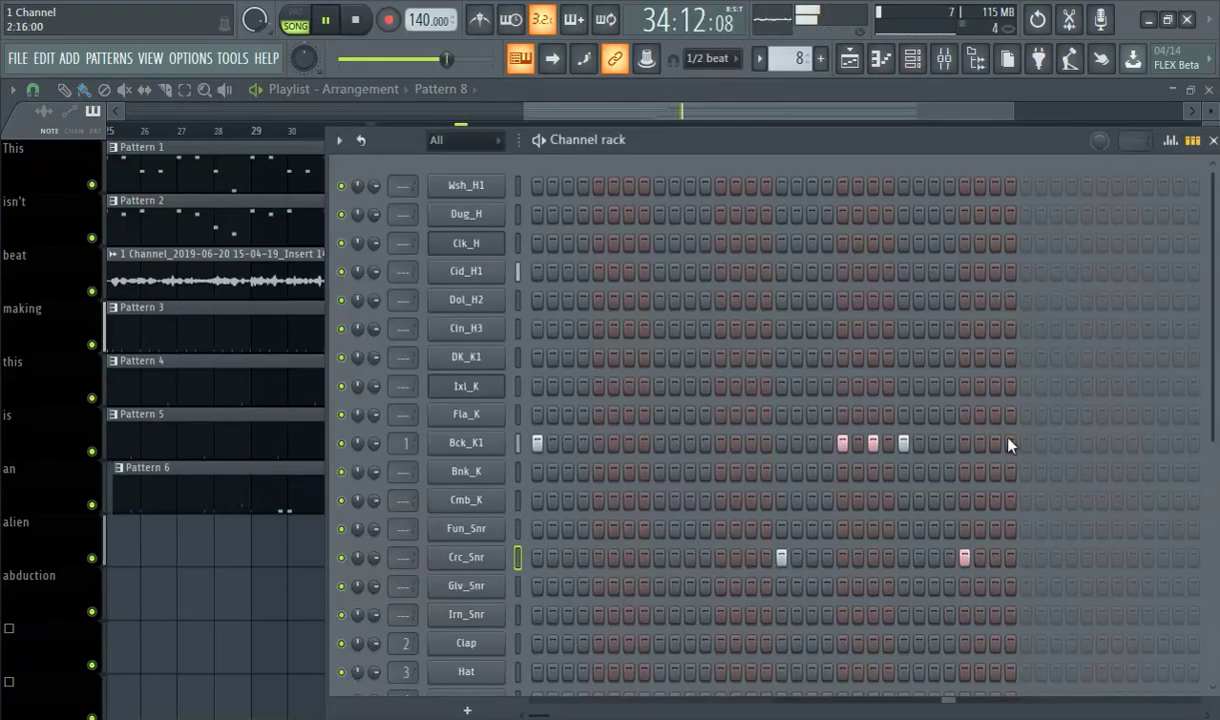
key(F6)
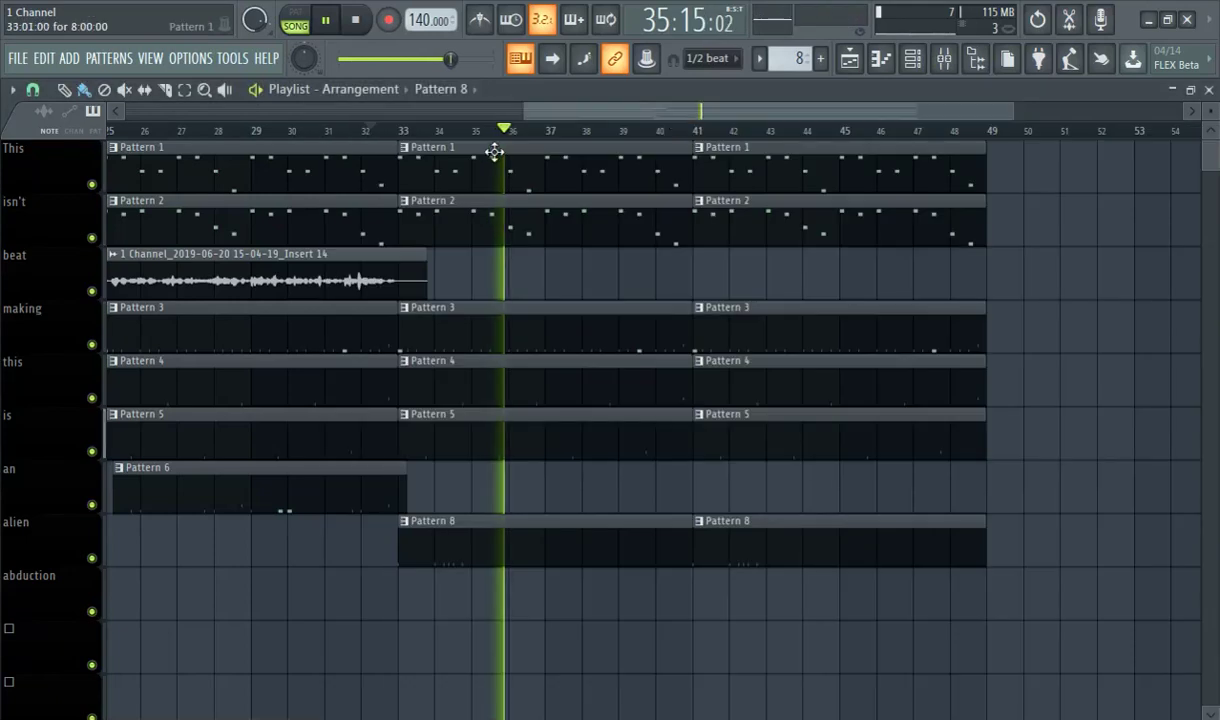
click(392, 130)
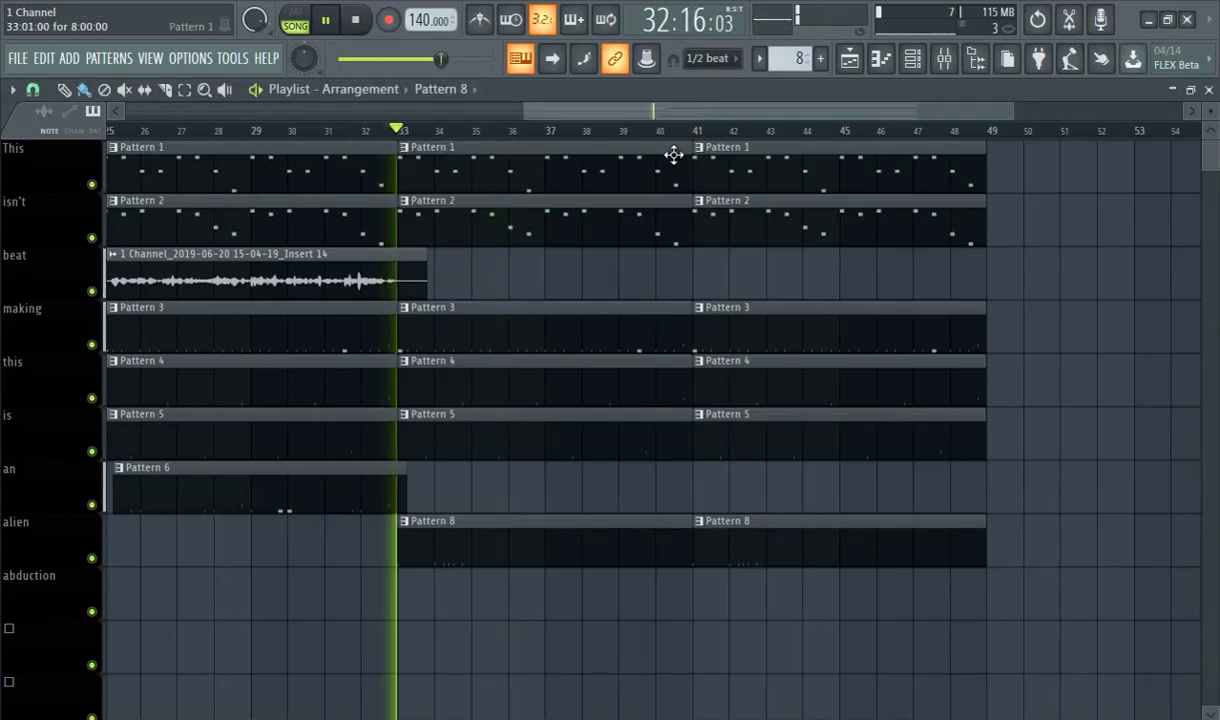
Step: Place Pattern 8 at bar 1 on the abduction track and duplicate the clip three times up to bar 33
click(912, 60)
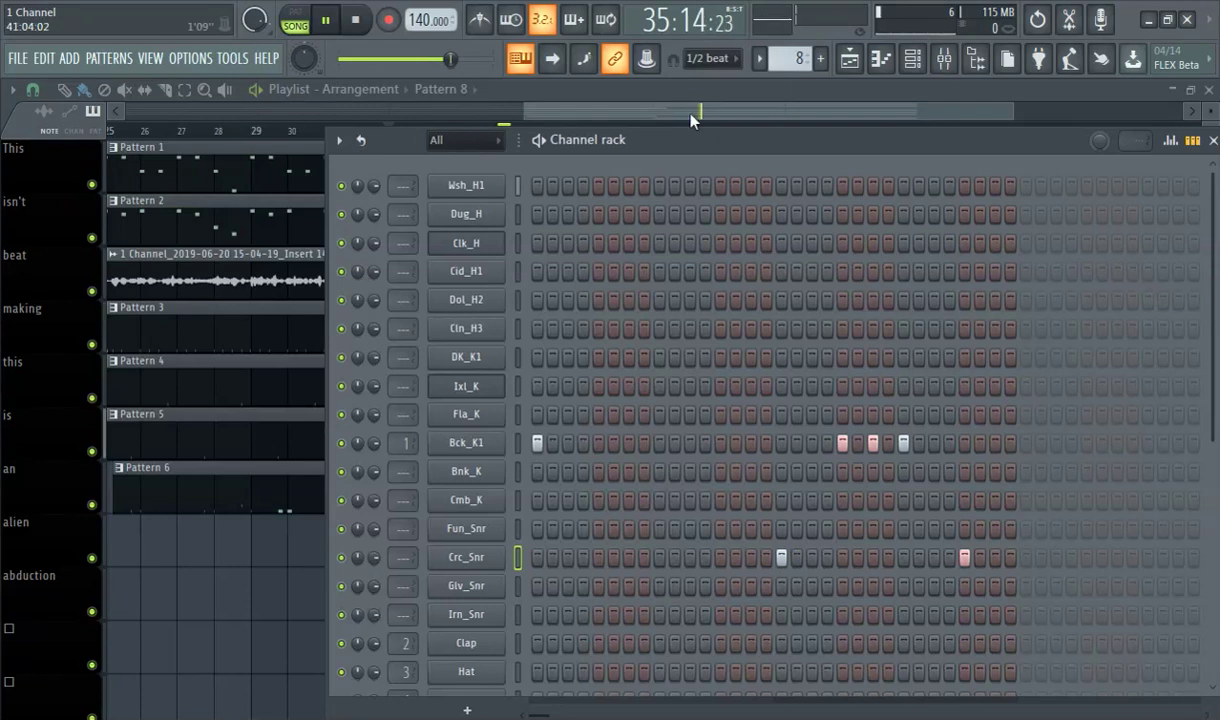
key(F6)
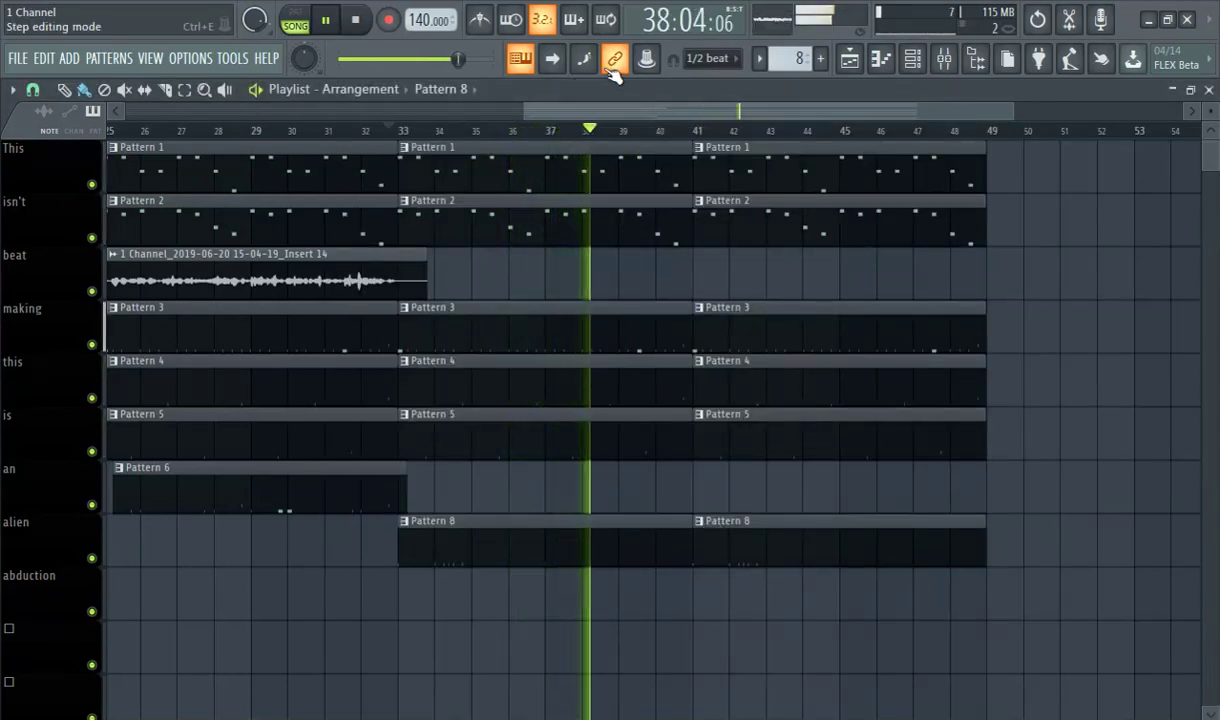
drag(530, 110, 78, 372)
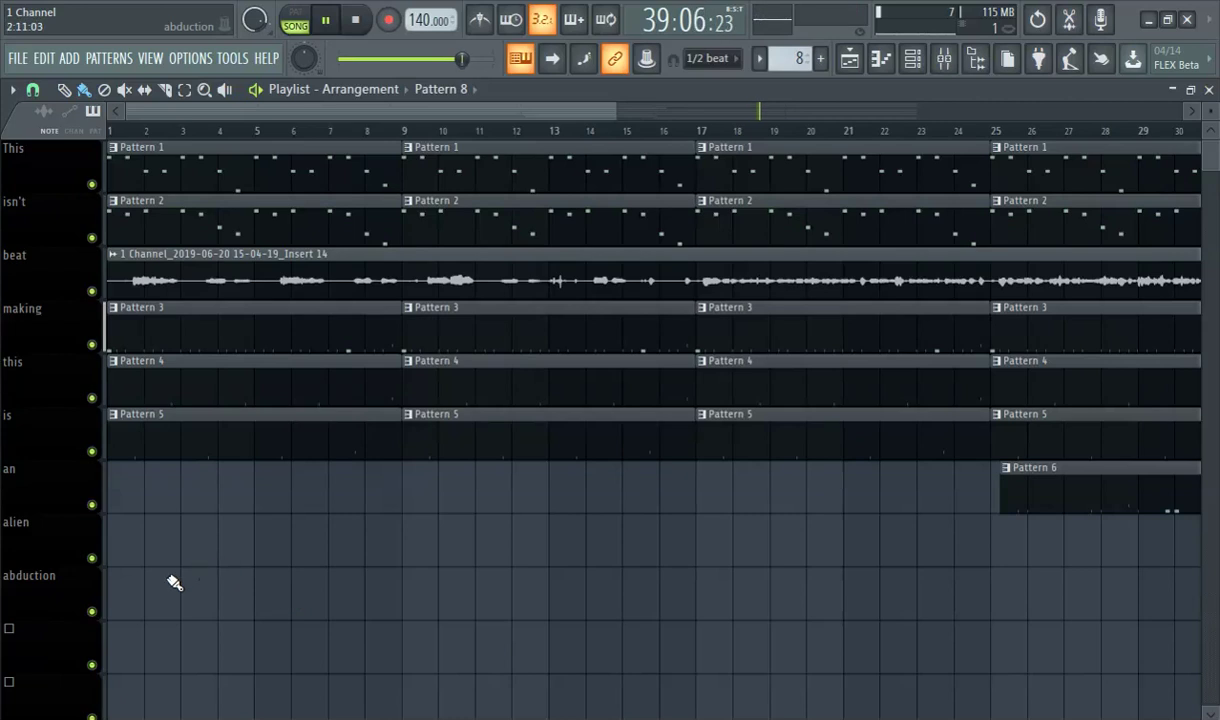
scroll(175, 583, down, 3)
mouse_move(153, 618)
mouse_down()
mouse_move(182, 602)
mouse_move(153, 605)
mouse_up()
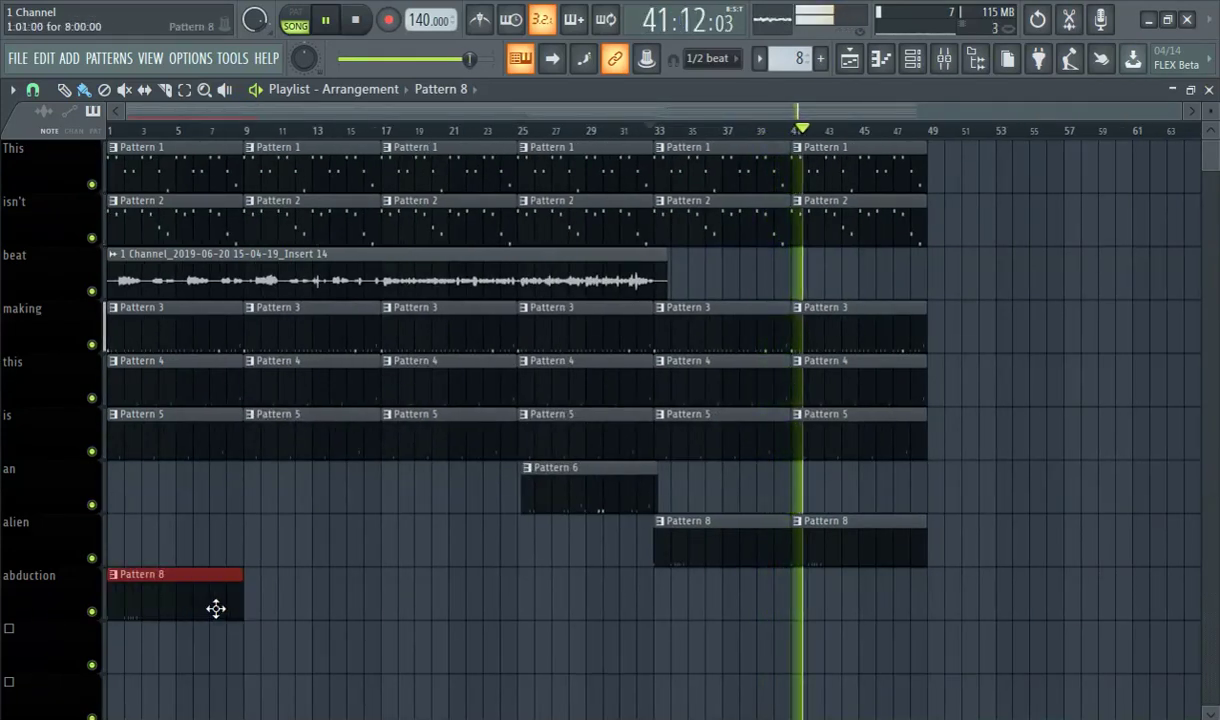
key(ctrl+b)
key(ctrl+b)
key(ctrl+b)
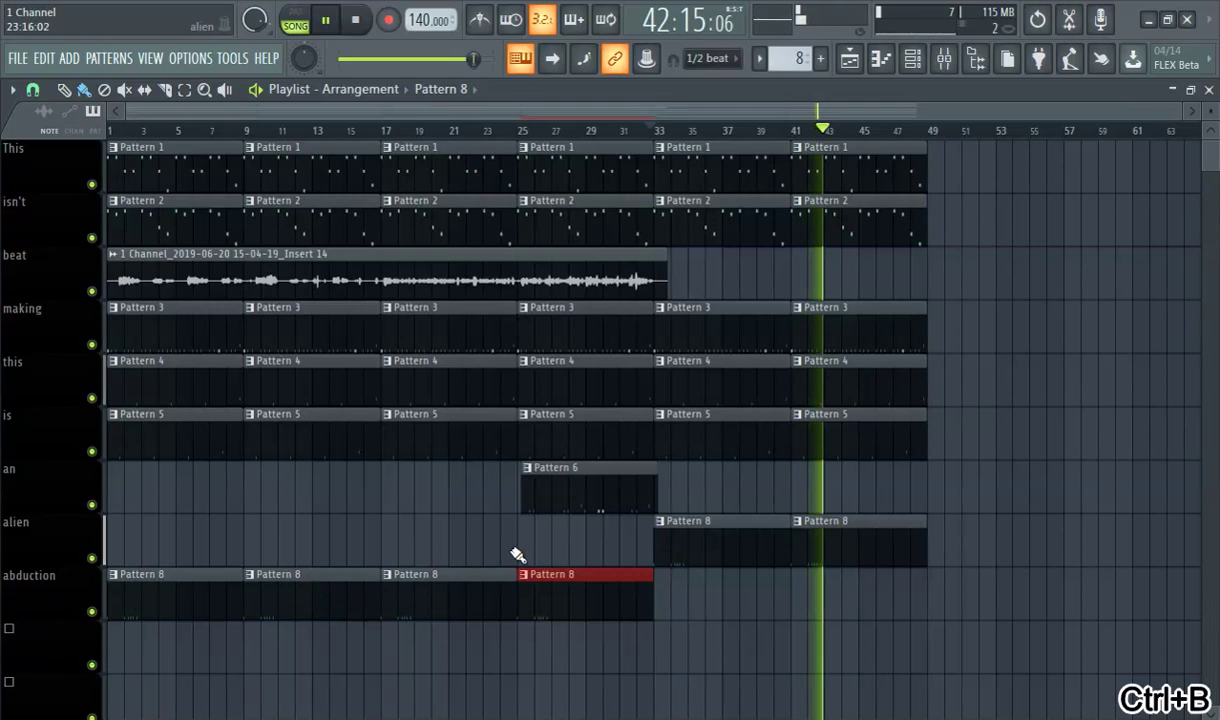
click(657, 545)
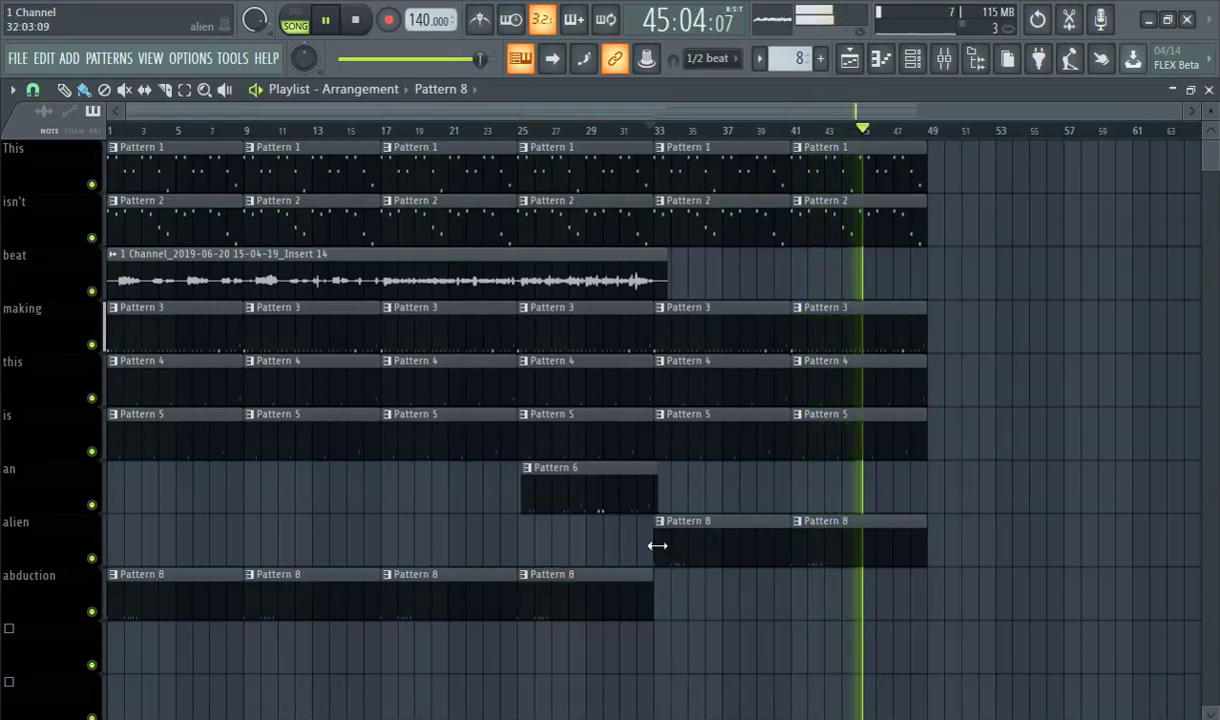
Step: Rework Pattern 8 with Bck_K1 kicks on steps 1, 11, 13, 21, 29 and 31 and Crc_Snr hits on steps 17 and 25
click(924, 58)
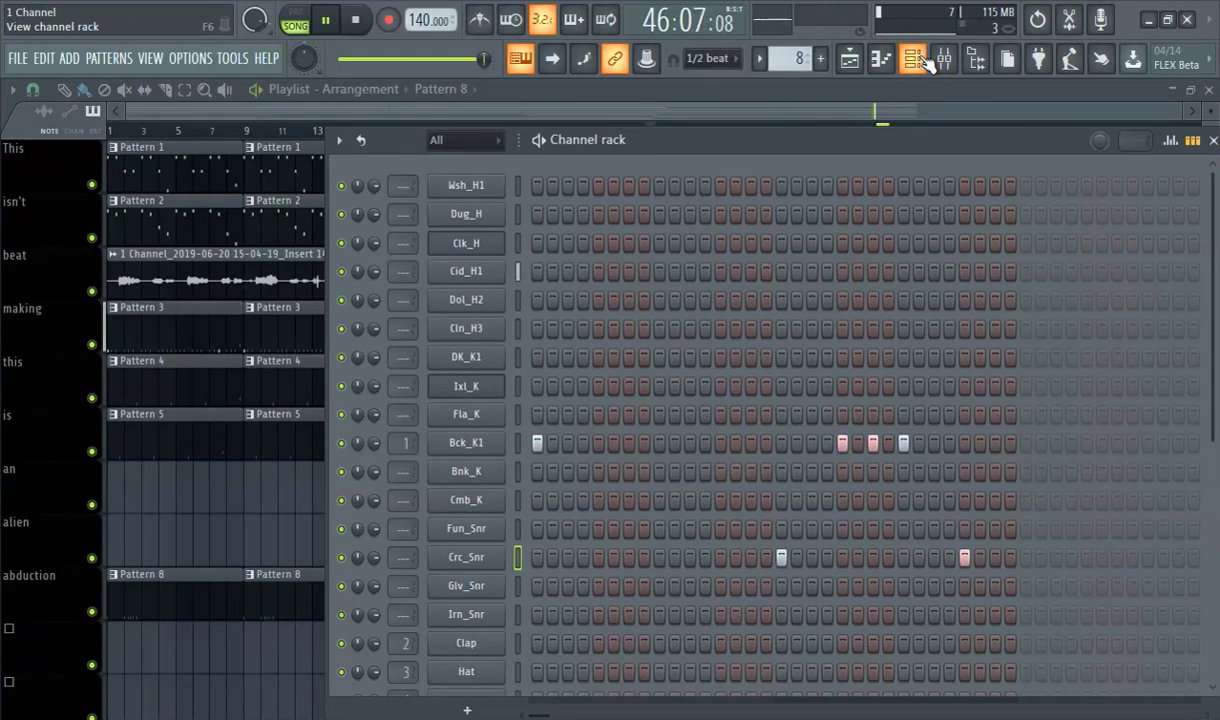
drag(704, 152, 452, 118)
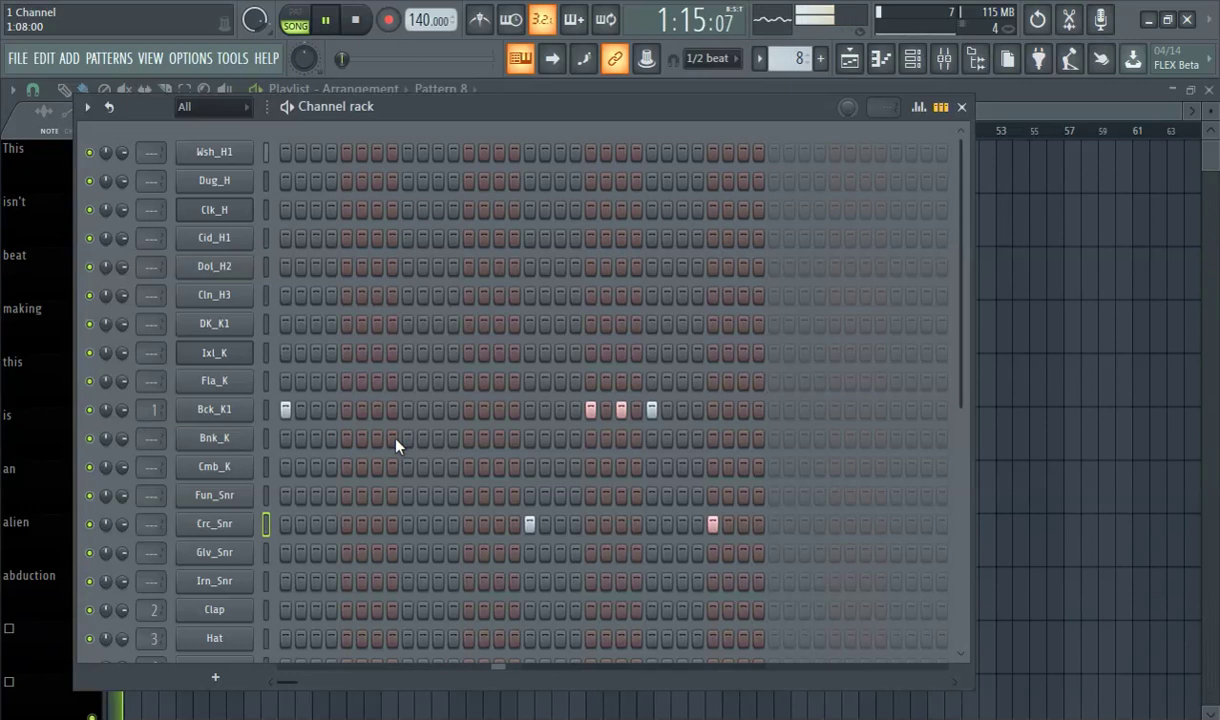
click(407, 409)
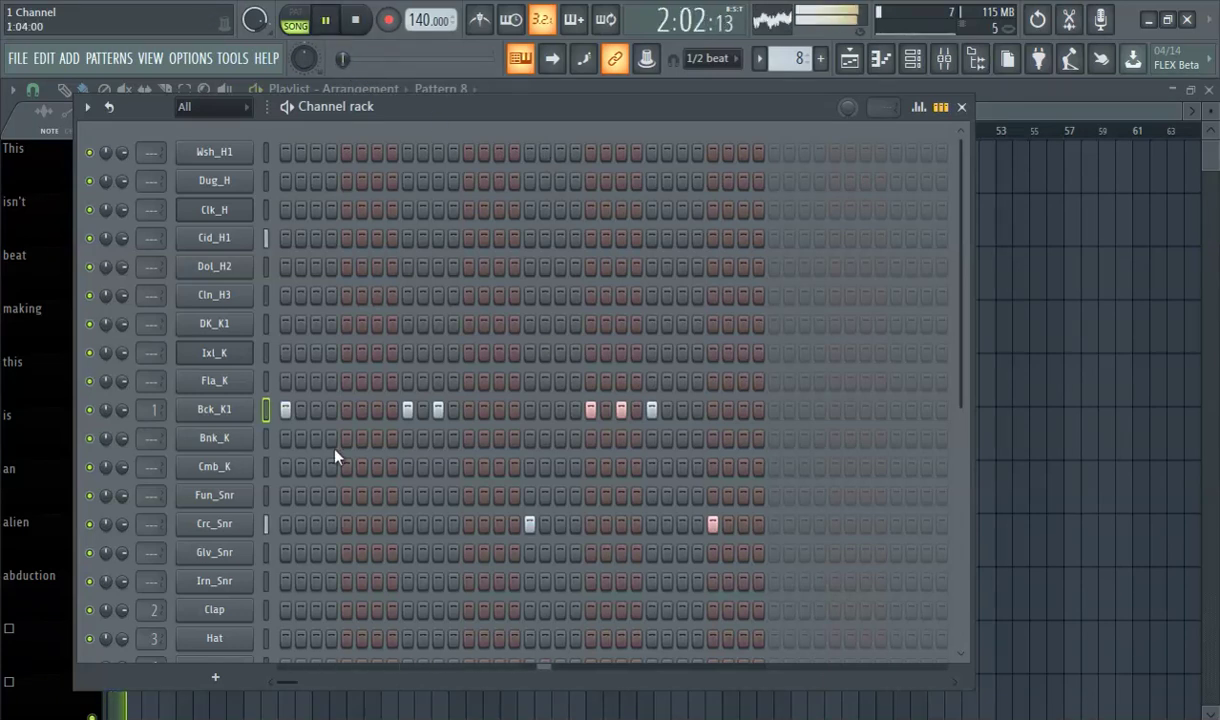
click(406, 411)
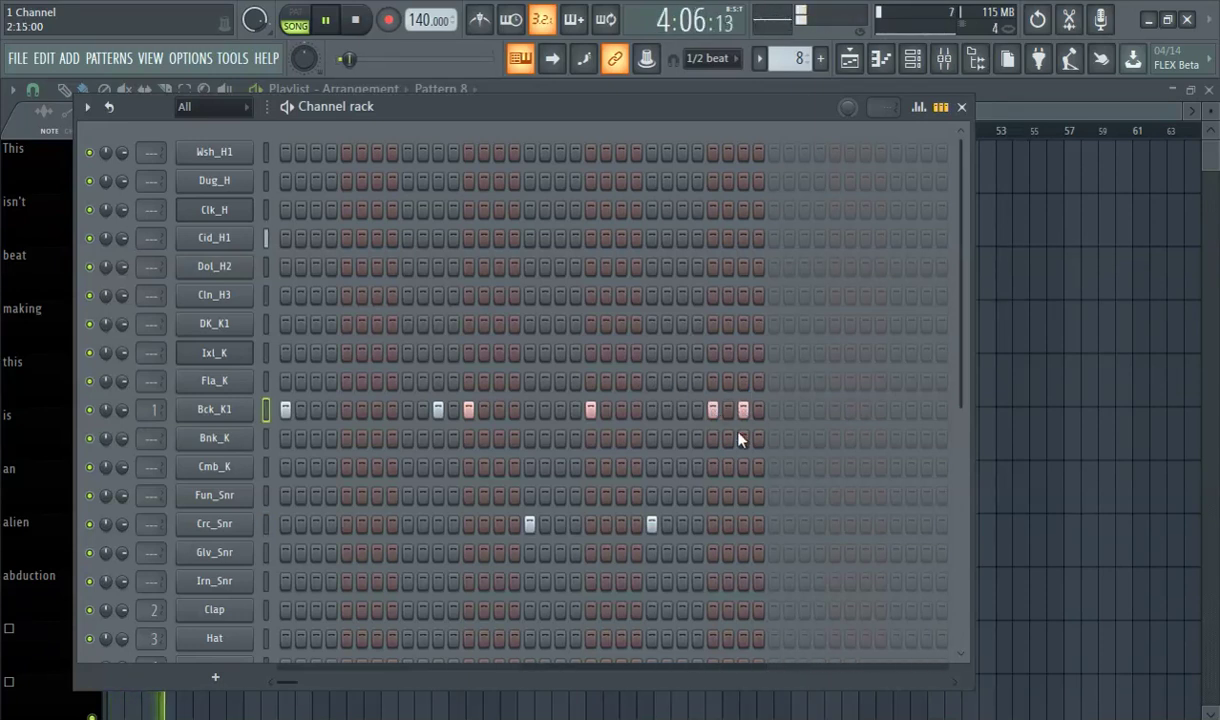
Step: Try a Crc_Snr hit on step 33, replay from near the song's start, and remove the hit
click(773, 524)
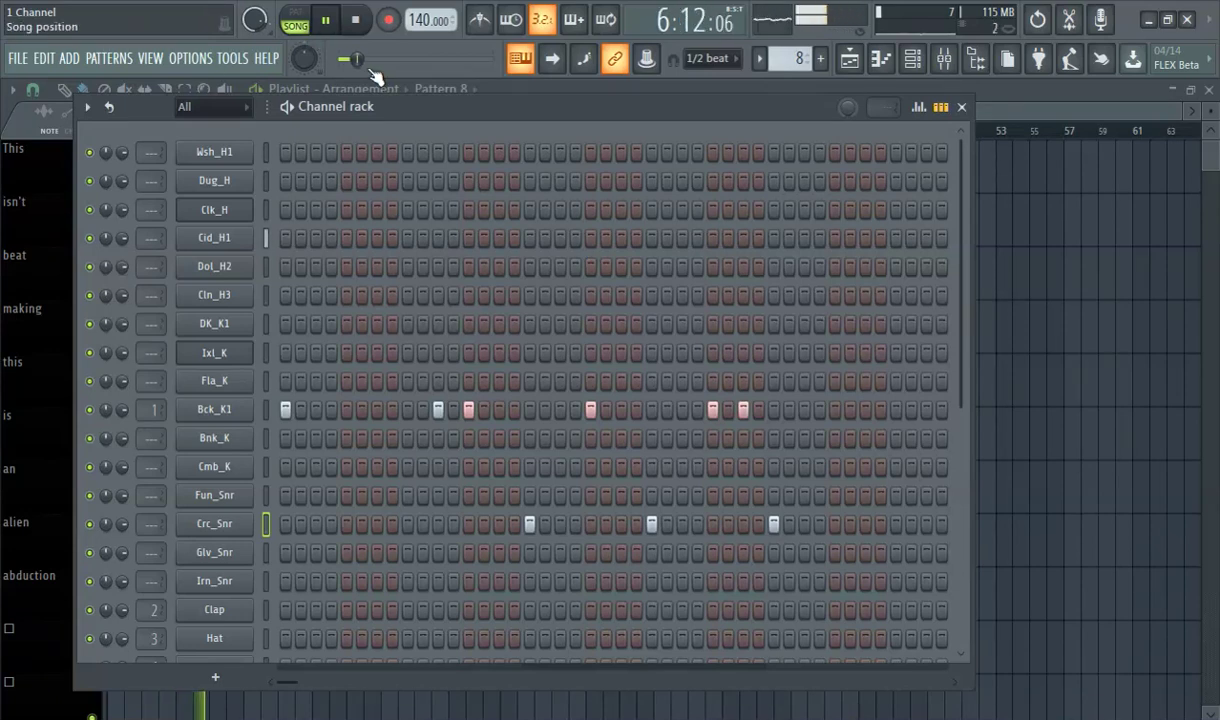
drag(356, 58, 340, 58)
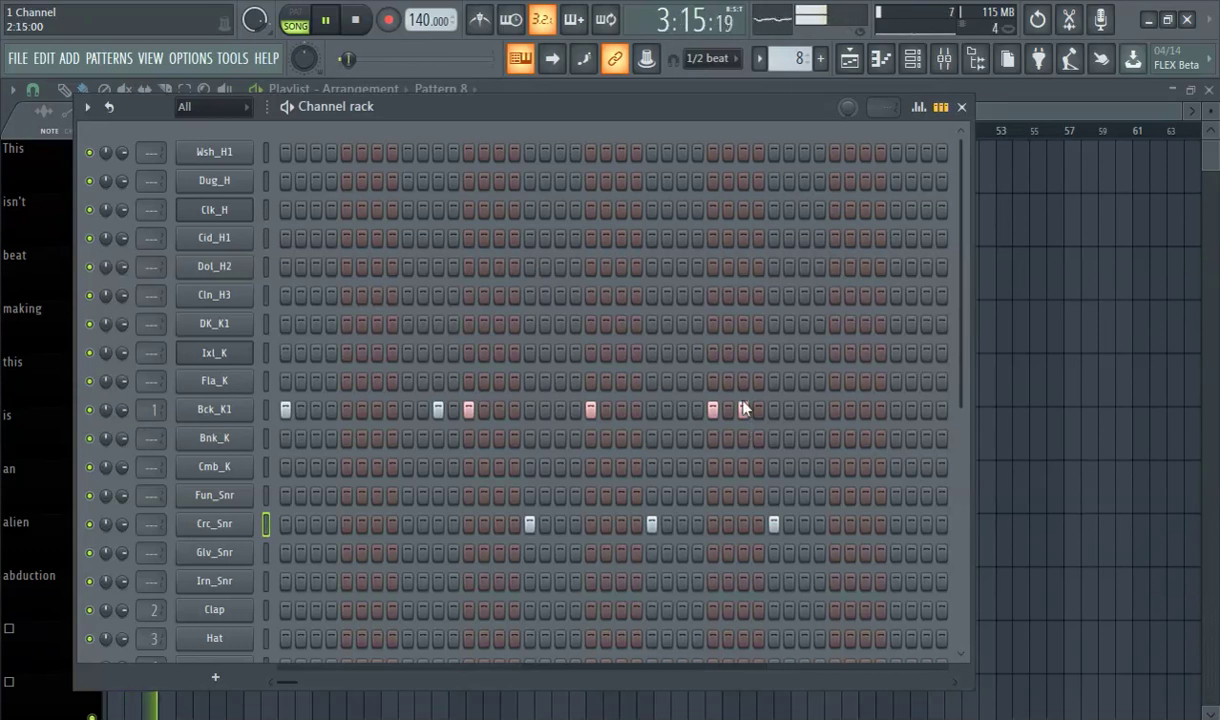
click(778, 526)
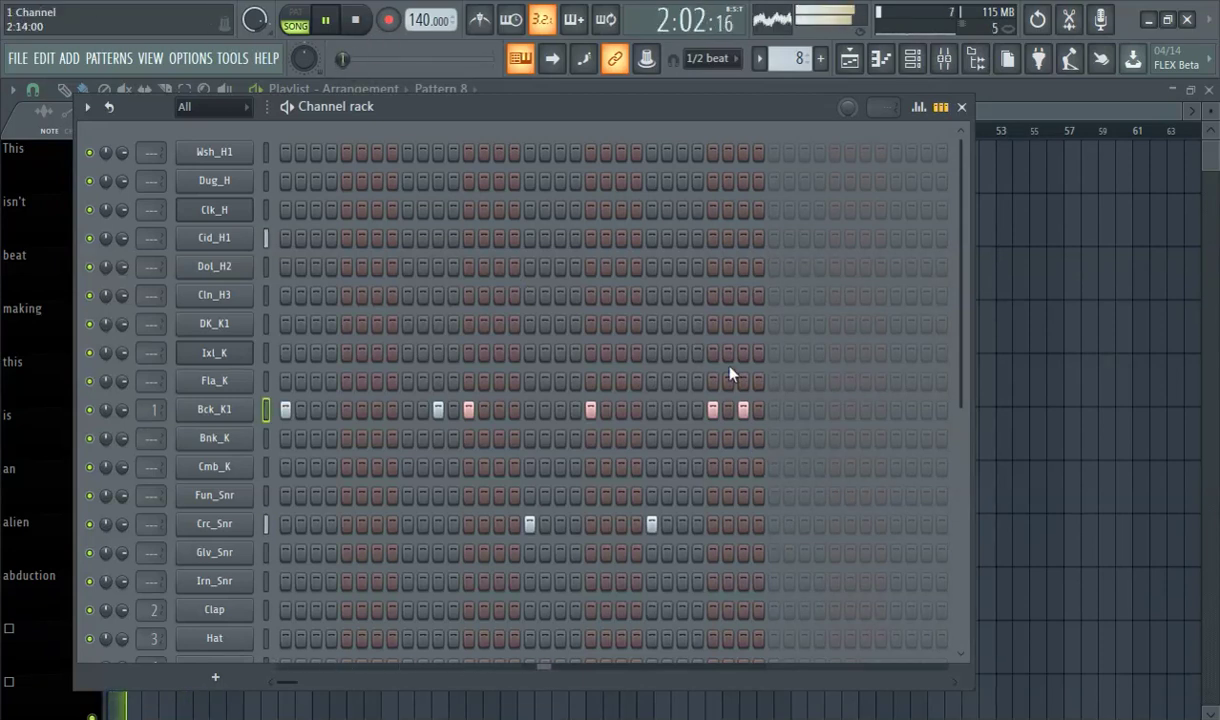
Step: Move the Bck_K1 kick from step 31 to step 33, add one on step 41, and widen the channel rack
click(772, 410)
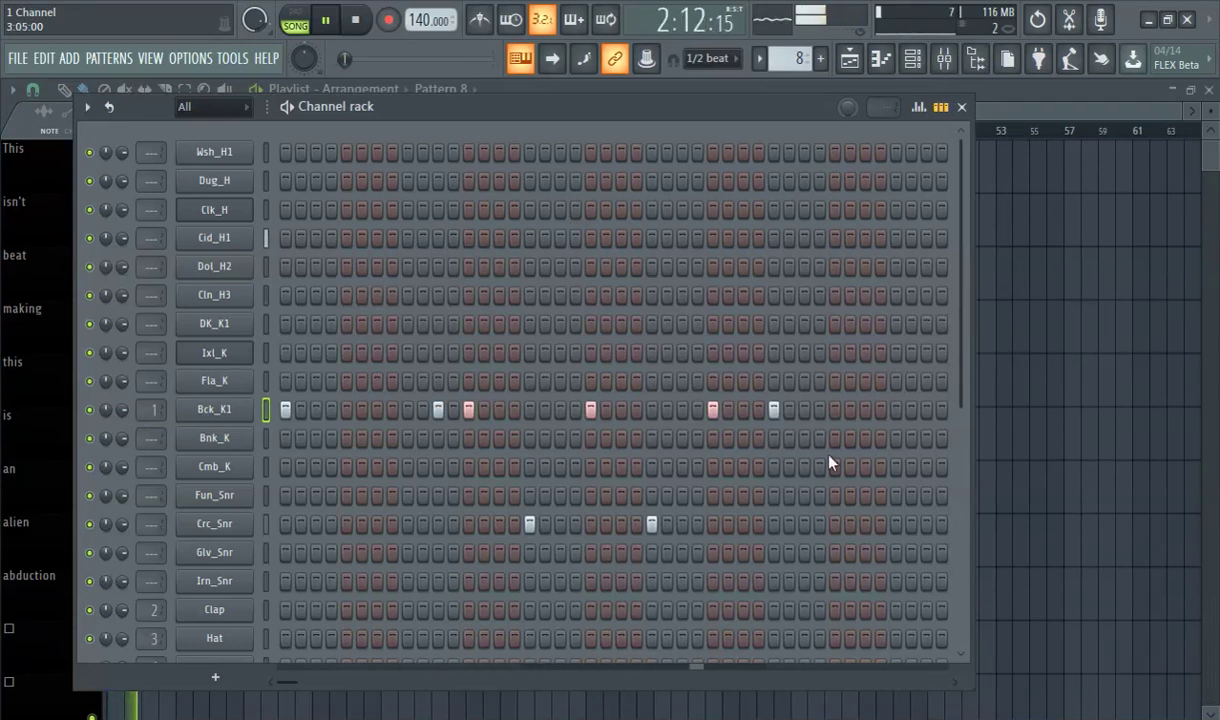
click(894, 416)
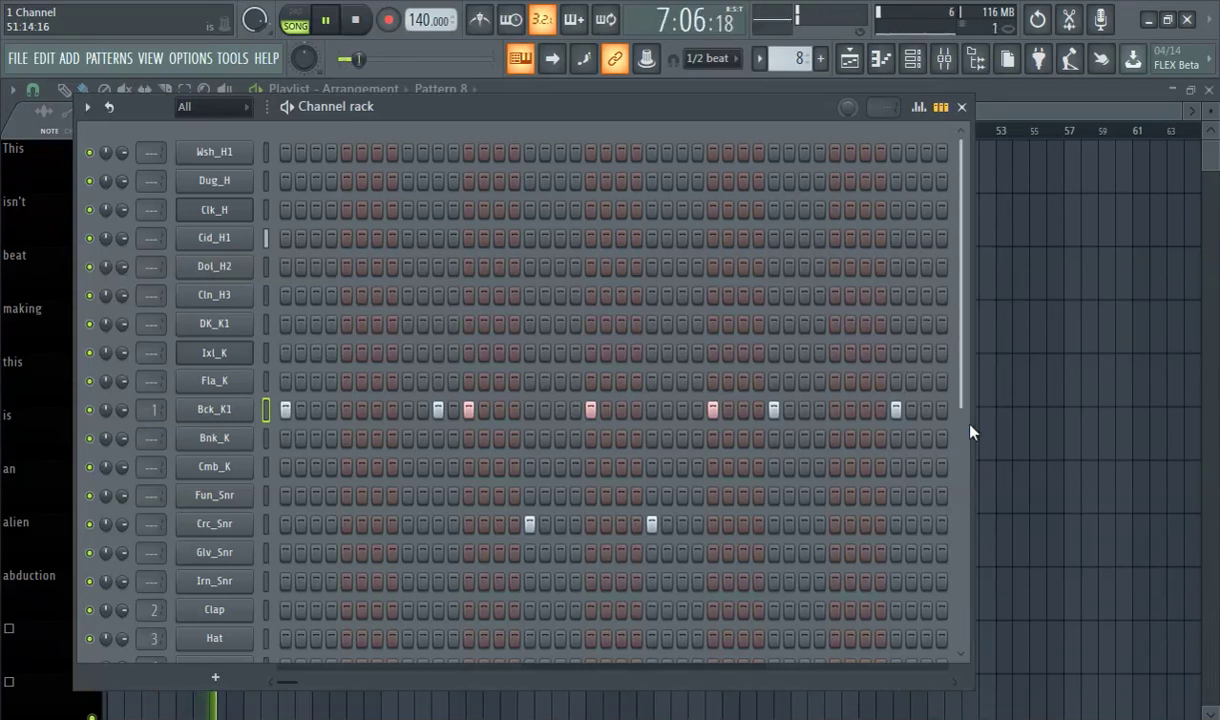
drag(972, 423, 1213, 518)
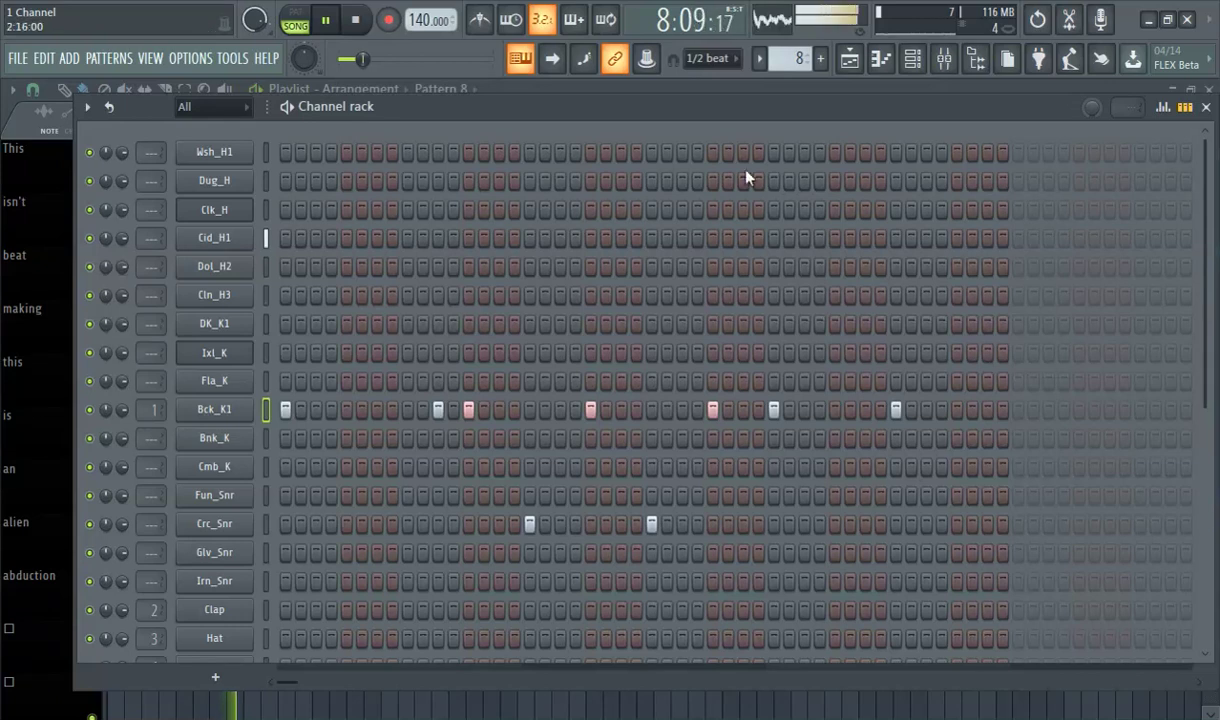
drag(670, 118, 422, 133)
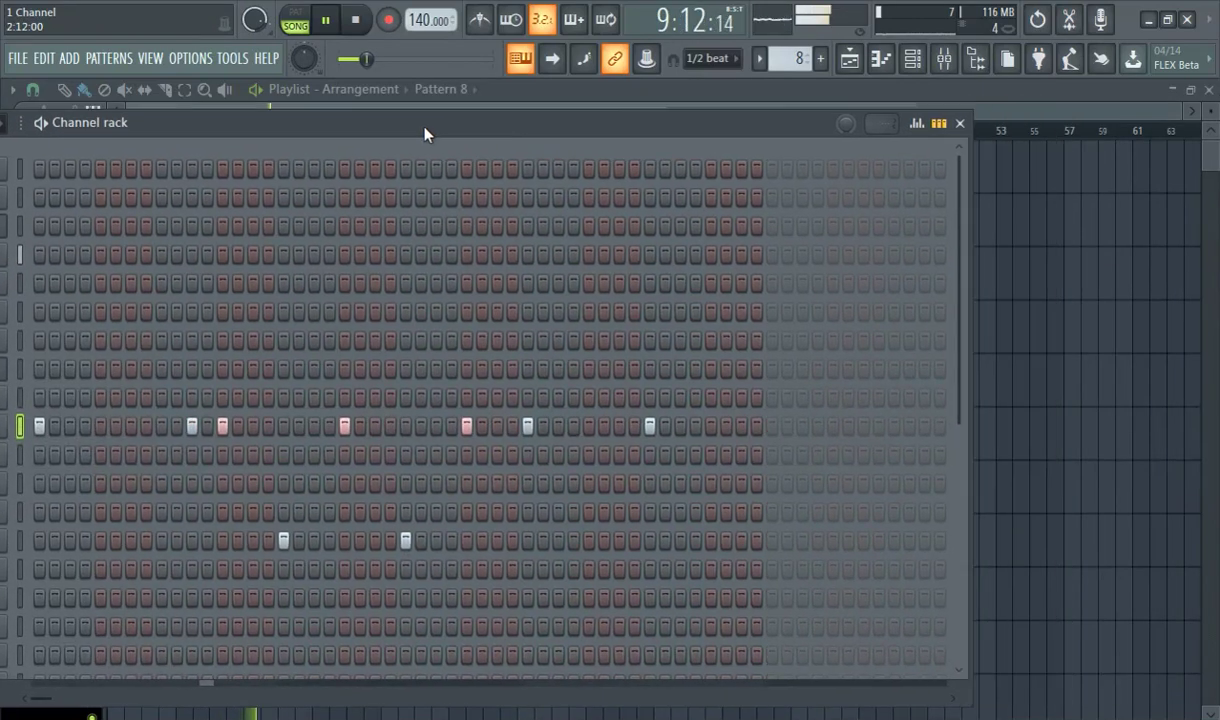
Step: Try a second Bck_K1 kick on step 43 and a Crc_Snr hit on step 45, and replay from near the start
click(649, 426)
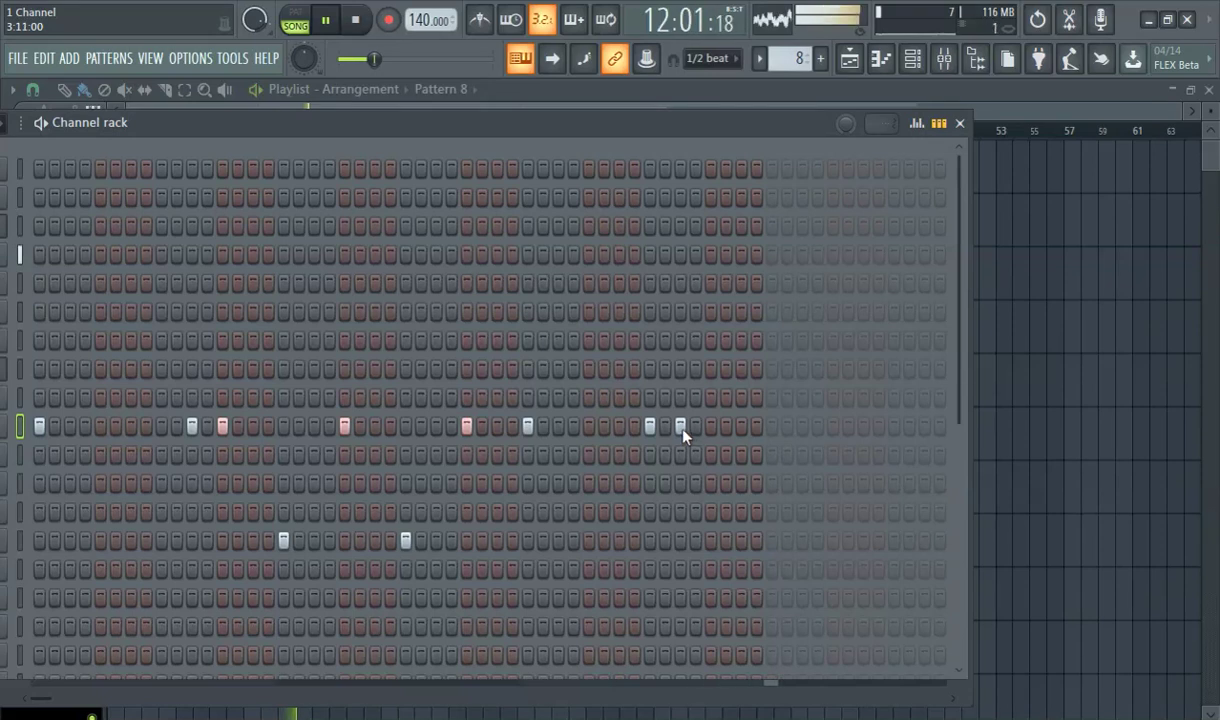
click(710, 540)
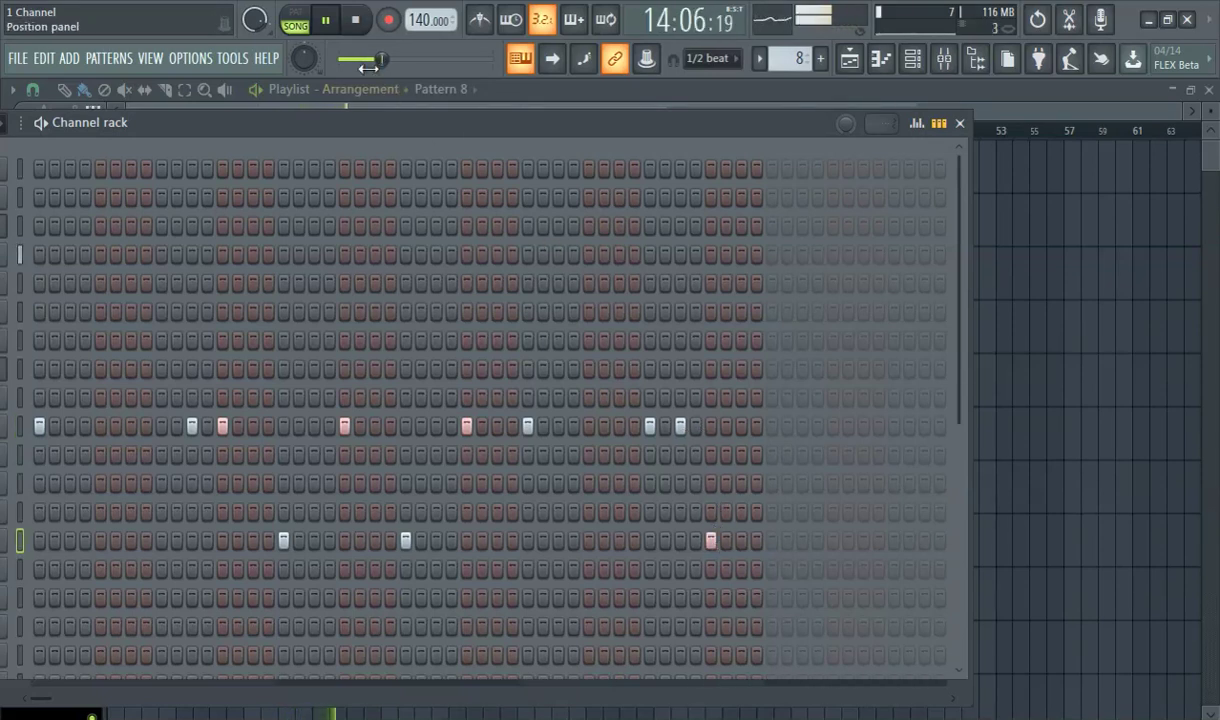
drag(381, 58, 344, 60)
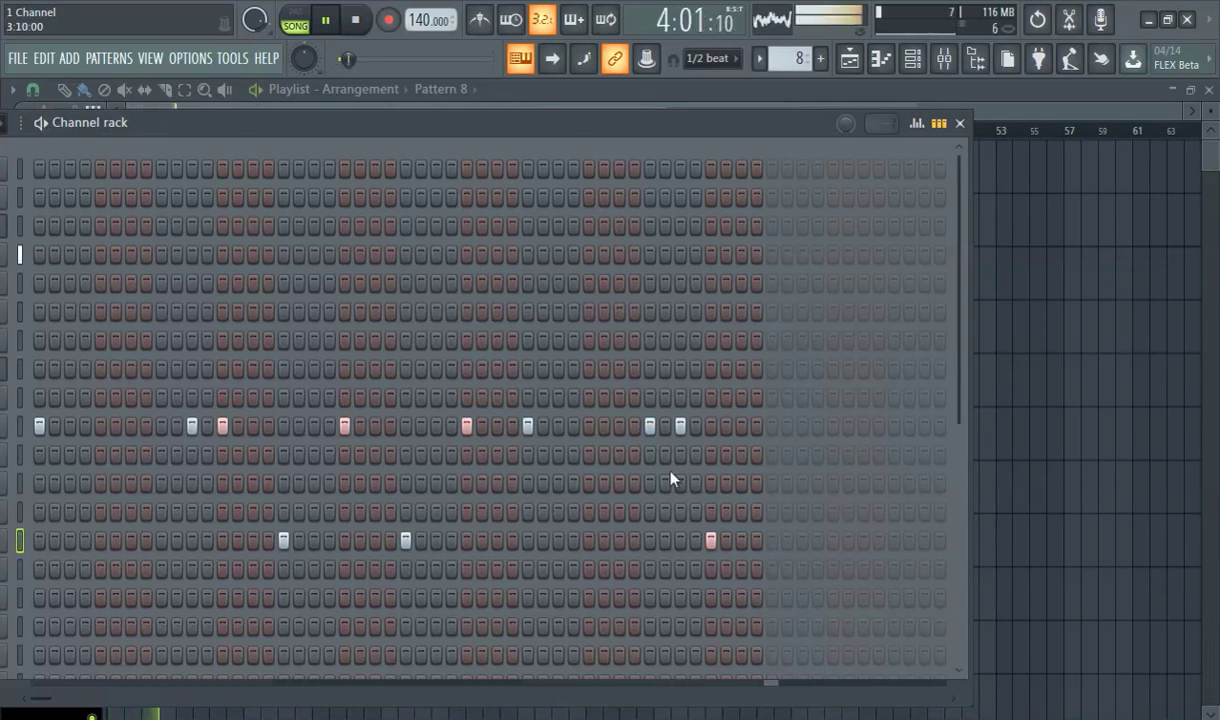
Step: Try a single Bck_K1 kick on step 39 and on step 41 in place of the pair, replaying after each change
click(620, 430)
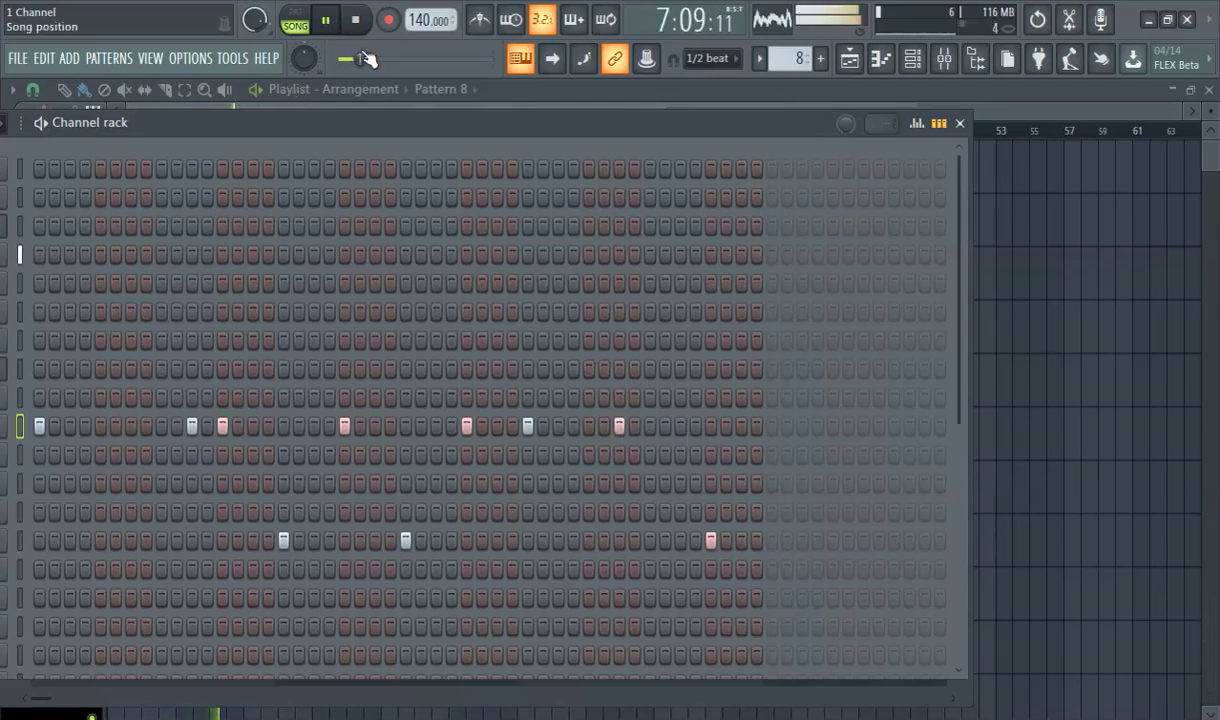
drag(359, 59, 341, 59)
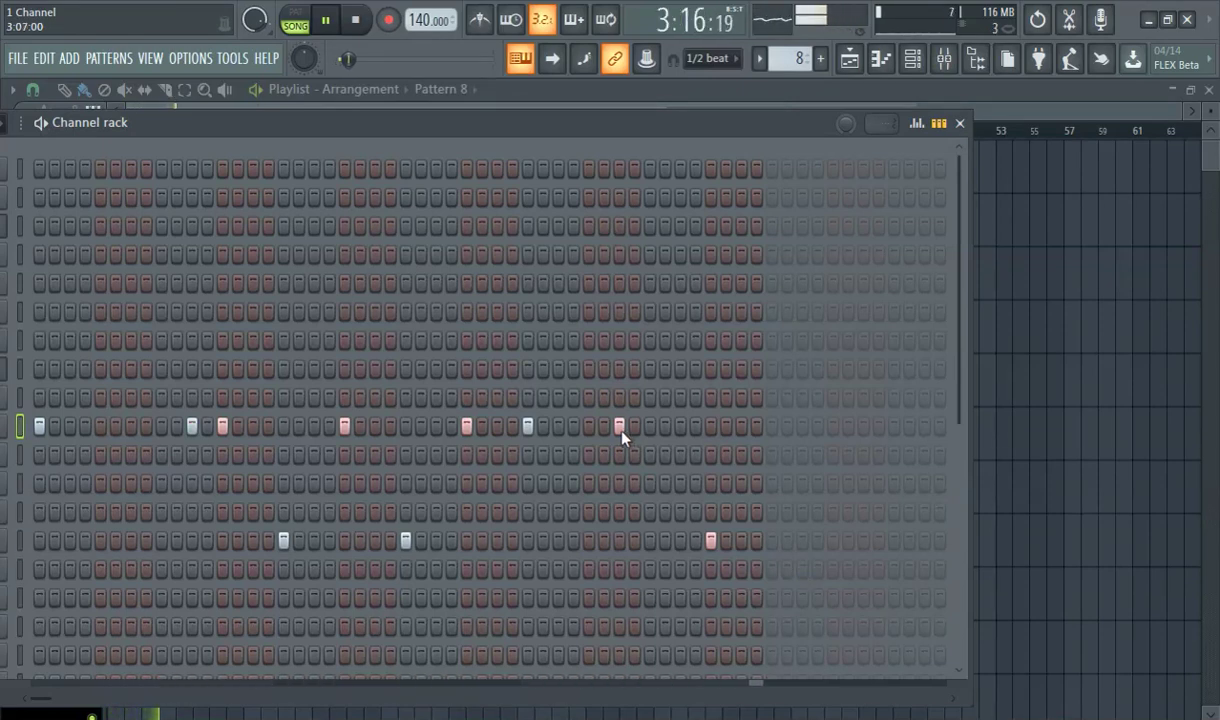
click(650, 426)
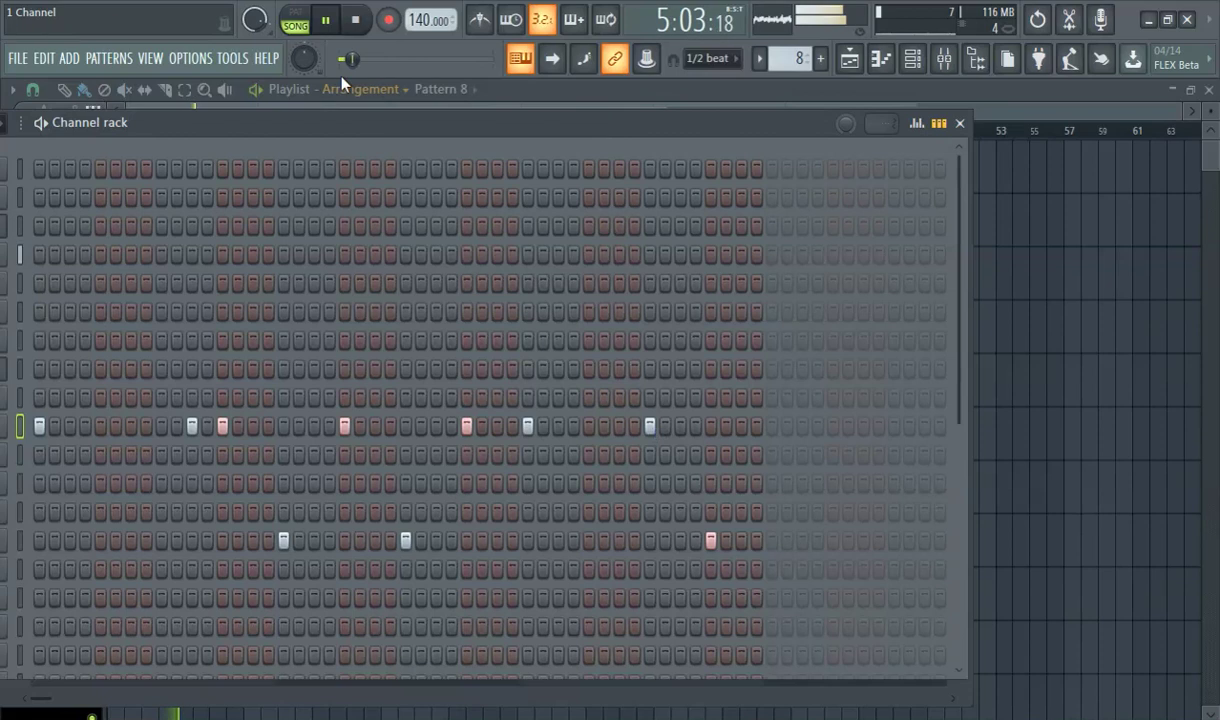
drag(352, 70, 341, 70)
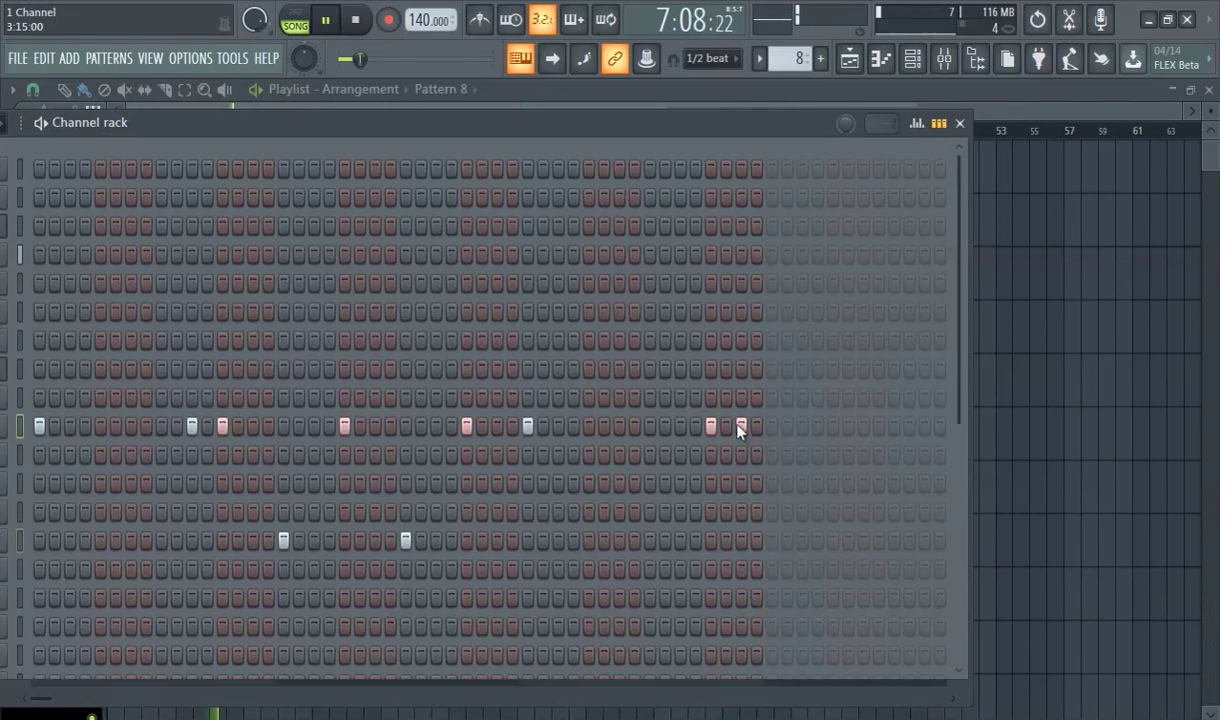
Step: Follow the Bck_K1 kicks on steps 45 and 47 with Crc_Snr hits on steps 49 and 53, and replay from the start
click(773, 540)
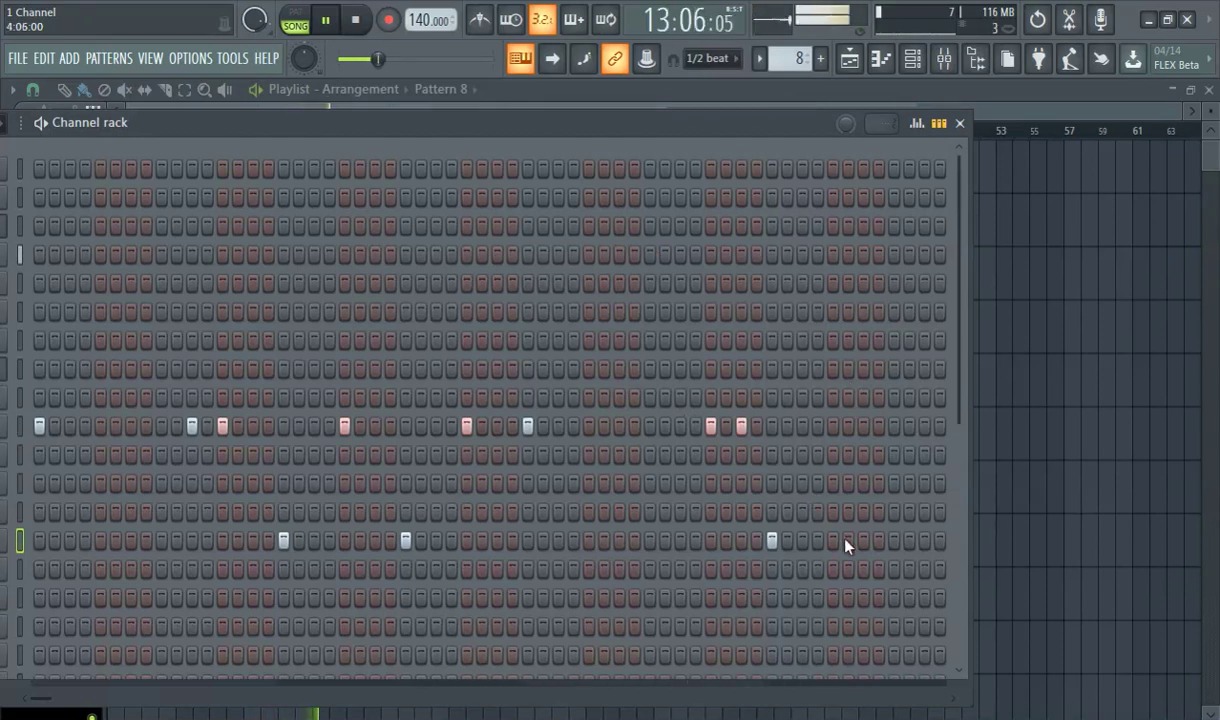
click(362, 60)
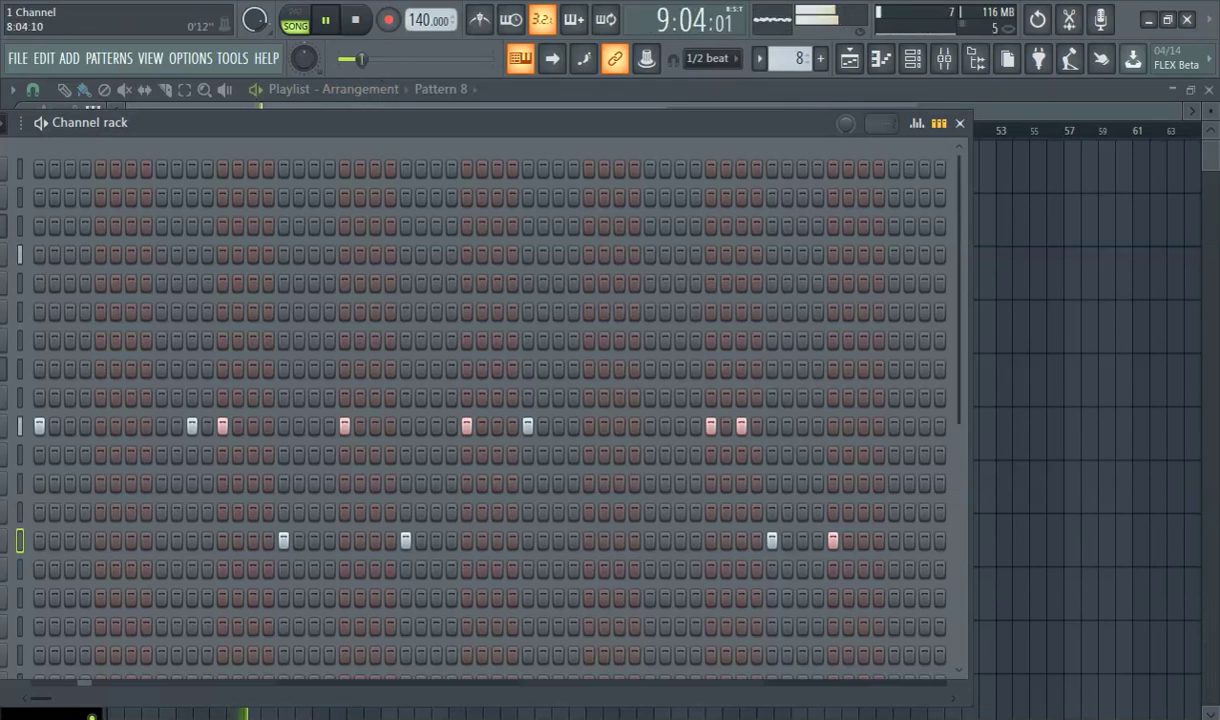
click(339, 60)
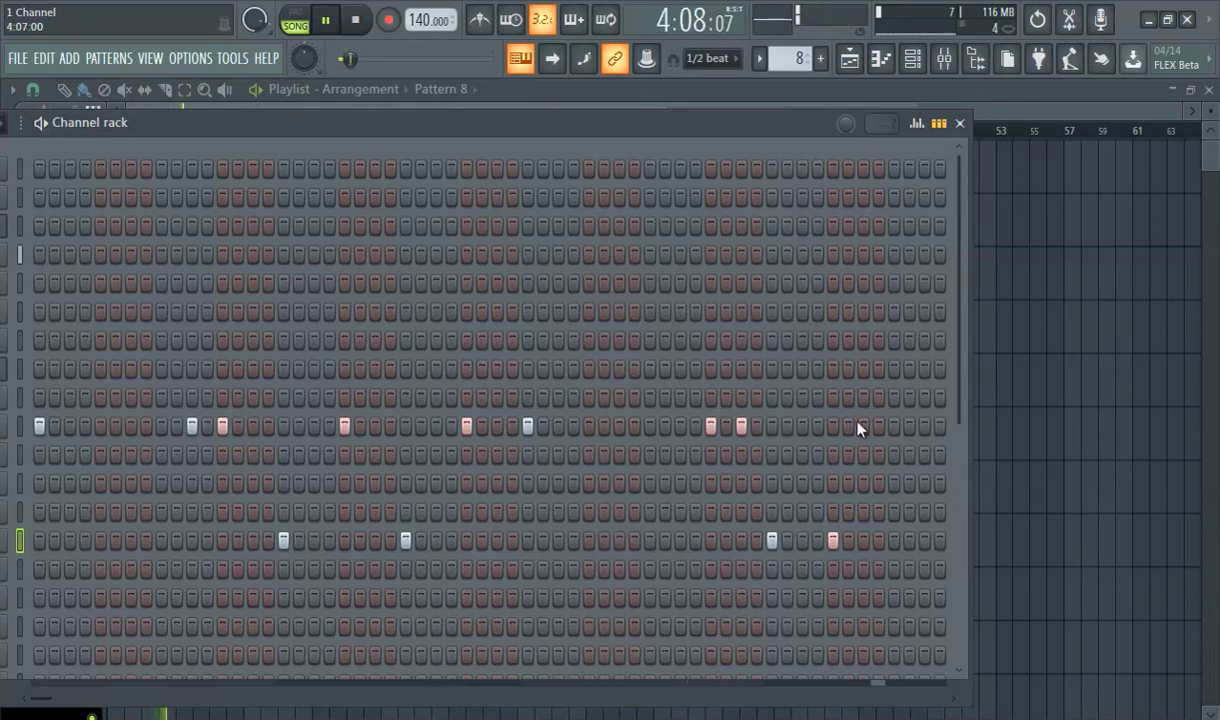
Step: Add Bck_K1 kicks on steps 57, 61 and 65 of Pattern 8, widening the channel rack to fit the extra steps
click(893, 425)
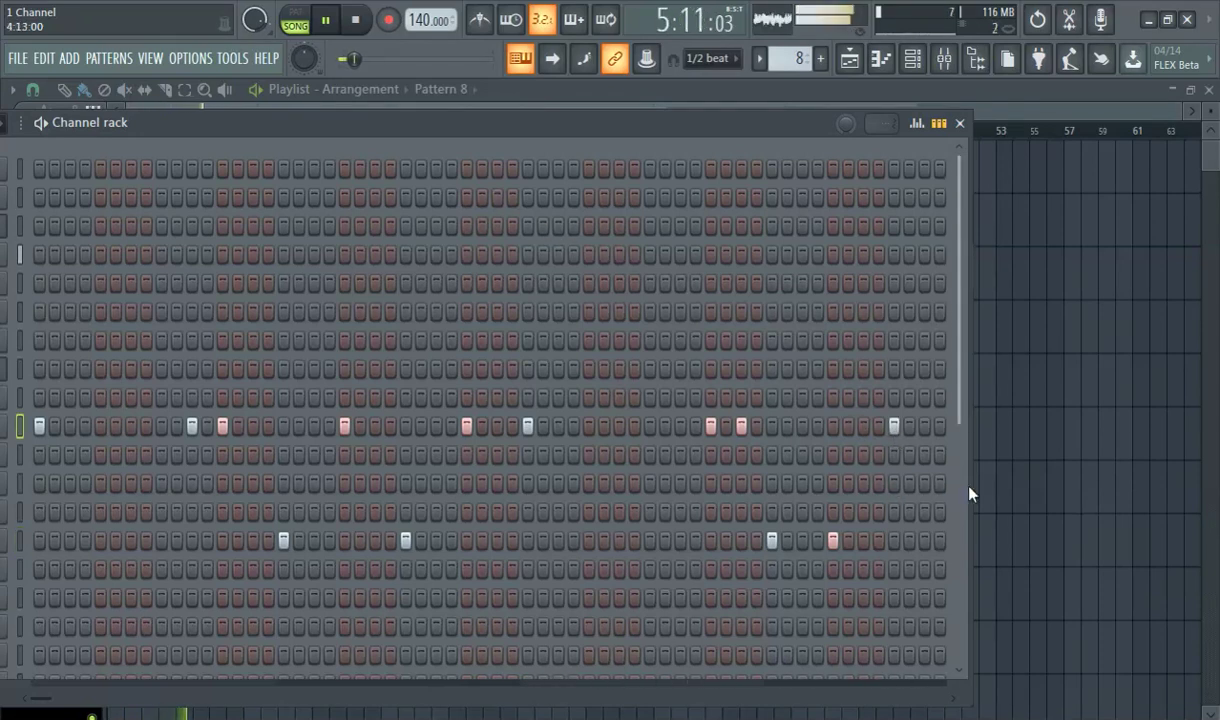
drag(970, 488, 1205, 558)
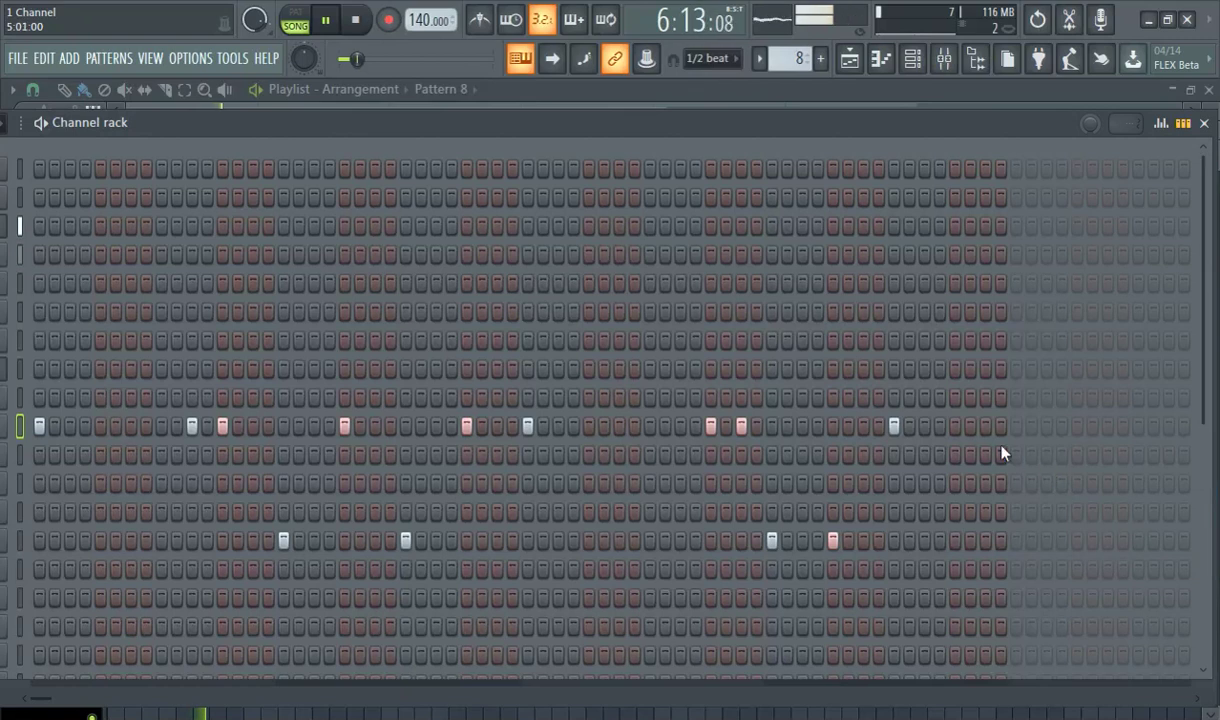
click(955, 426)
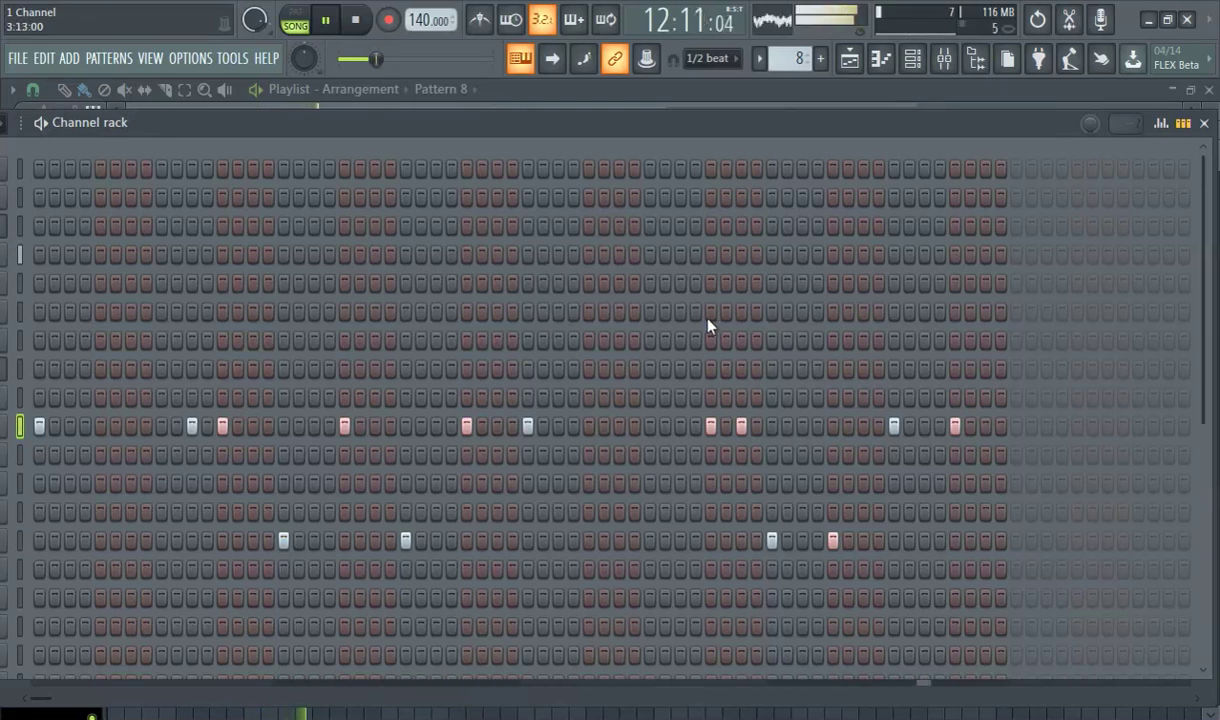
click(1016, 426)
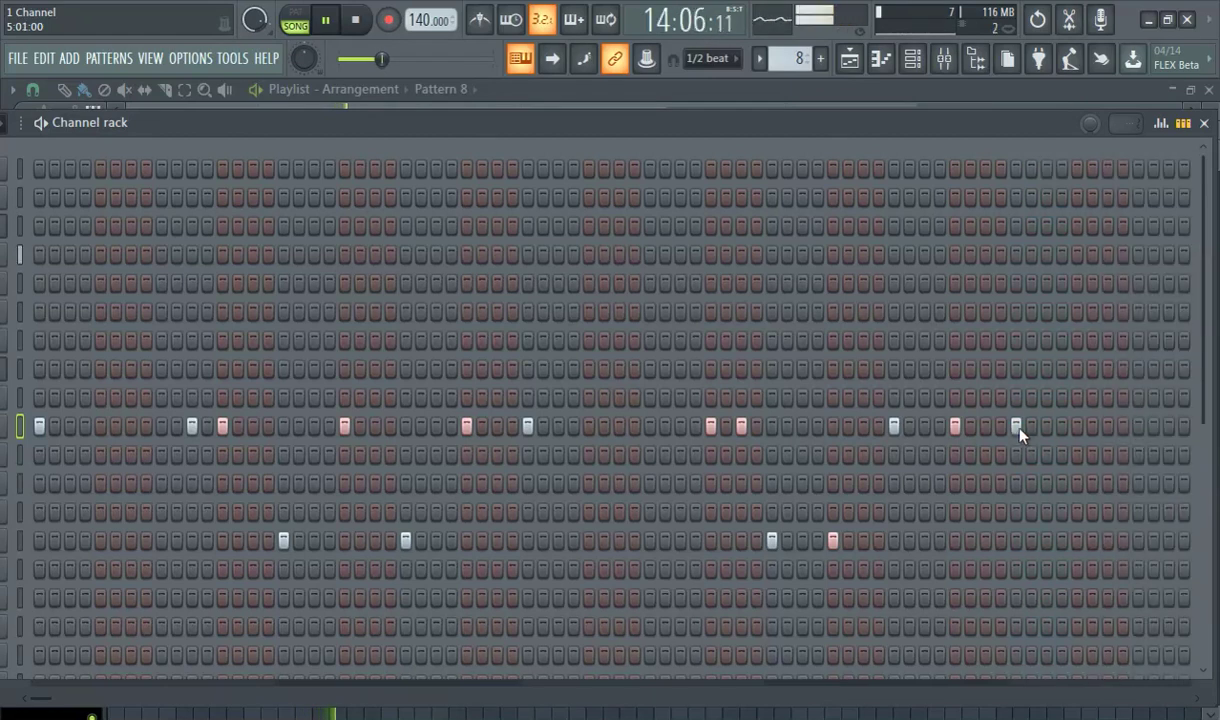
Step: Check the Pattern 8 clips in the playlist and reposition the channel rack to show the pattern's later steps
click(692, 89)
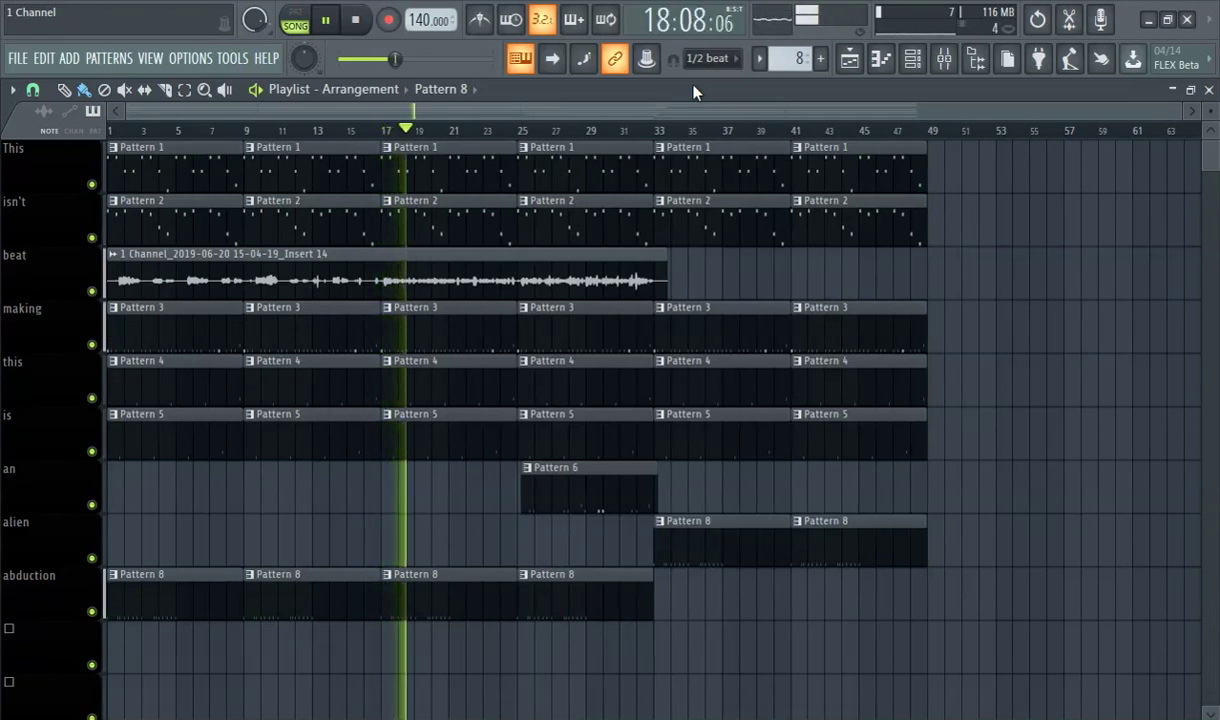
click(940, 60)
drag(735, 126, 487, 105)
key(F6)
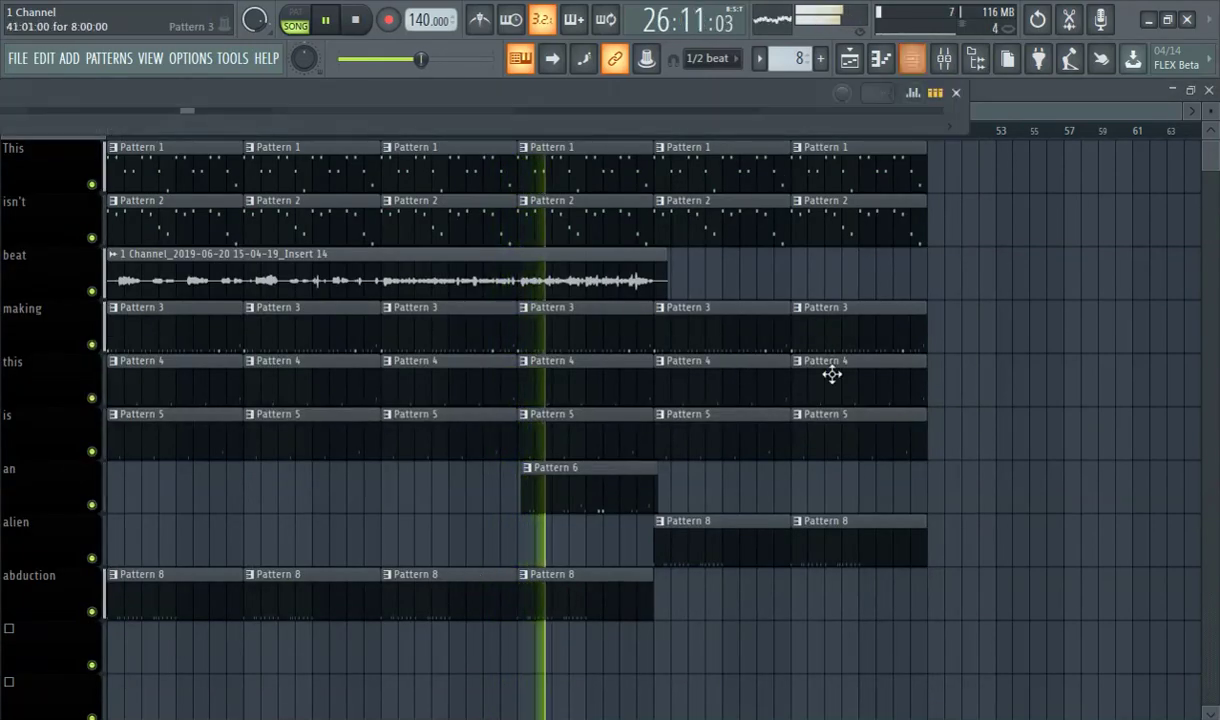
click(882, 60)
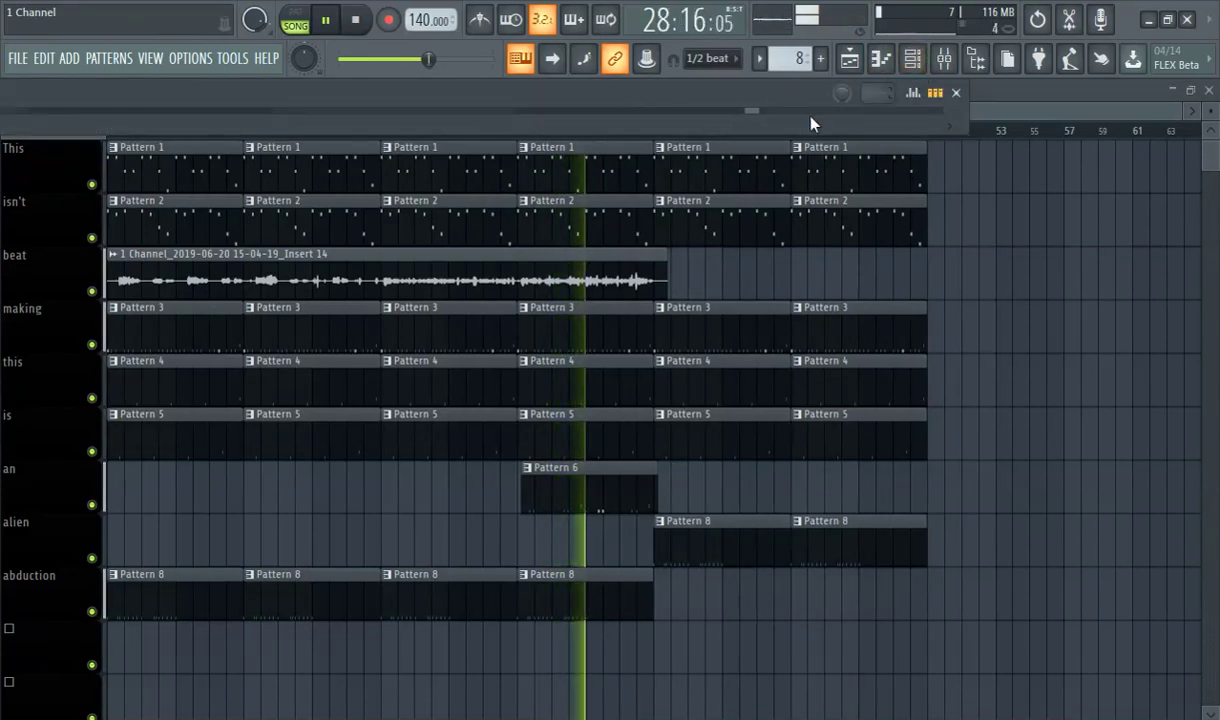
drag(770, 114, 770, 700)
scroll(810, 440, down, 3)
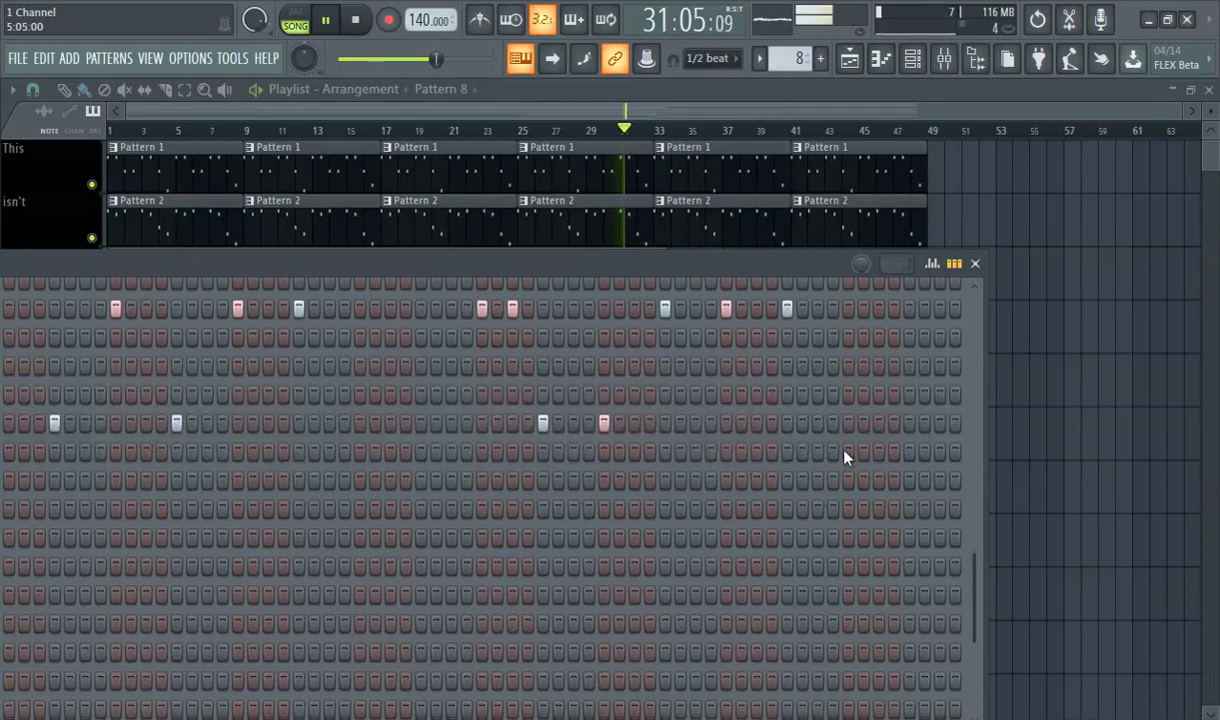
Step: Try a Bck_K1 kick on step 73 and a Crc_Snr hit on step 77 of Pattern 8, widening the channel rack to reach them
scroll(810, 440, up, 2)
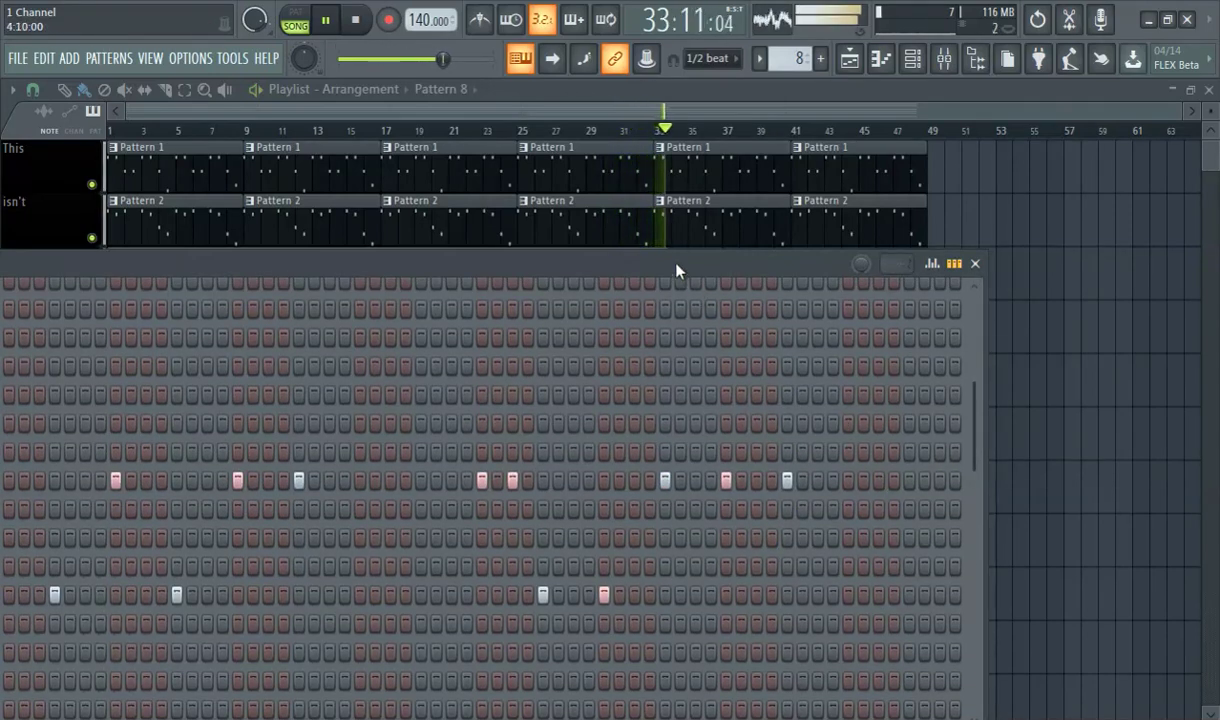
drag(680, 268, 463, 172)
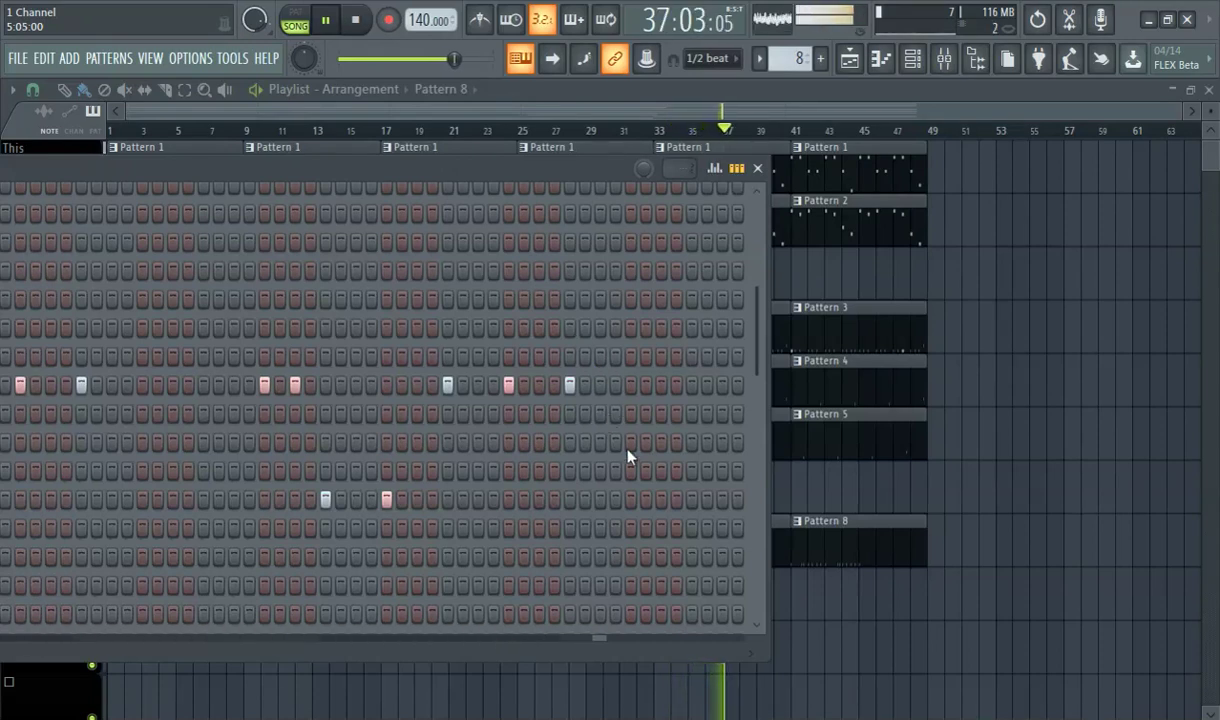
drag(768, 413, 1196, 430)
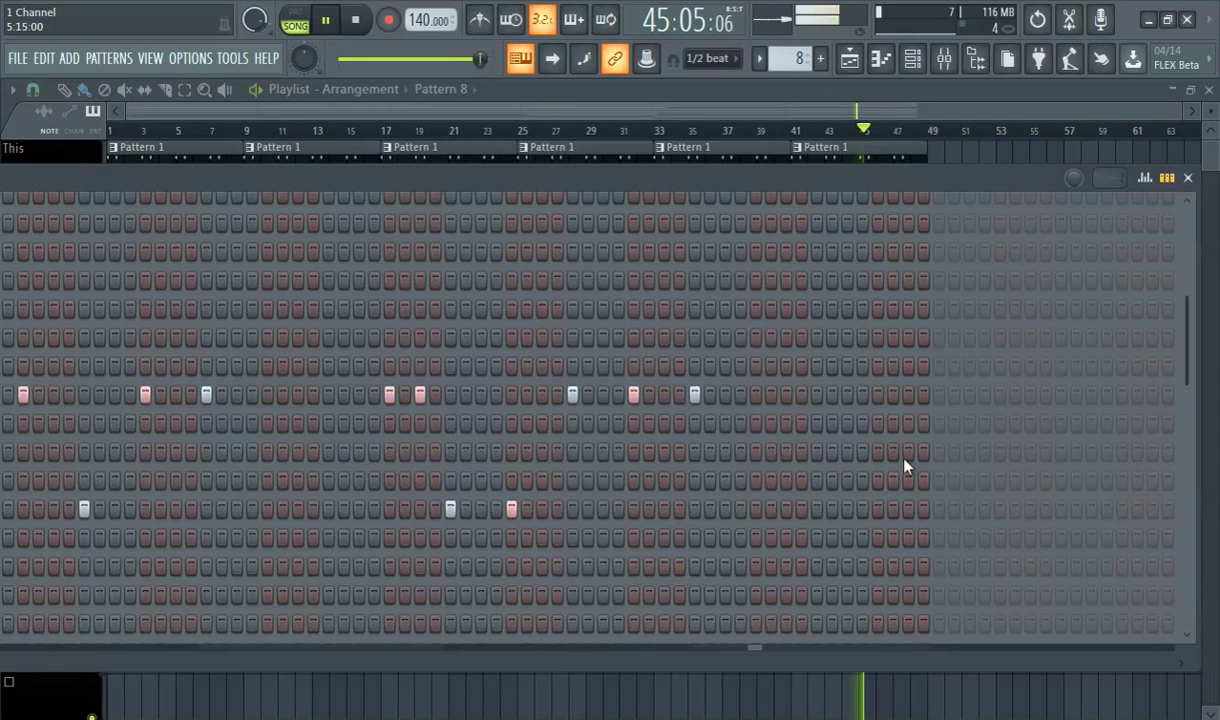
click(817, 398)
click(878, 509)
Step: Remove the trial kick on step 73 and snare on step 77, placing a Bck_K1 kick on step 77 and a Crc_Snr hit on step 81
drag(657, 176, 414, 177)
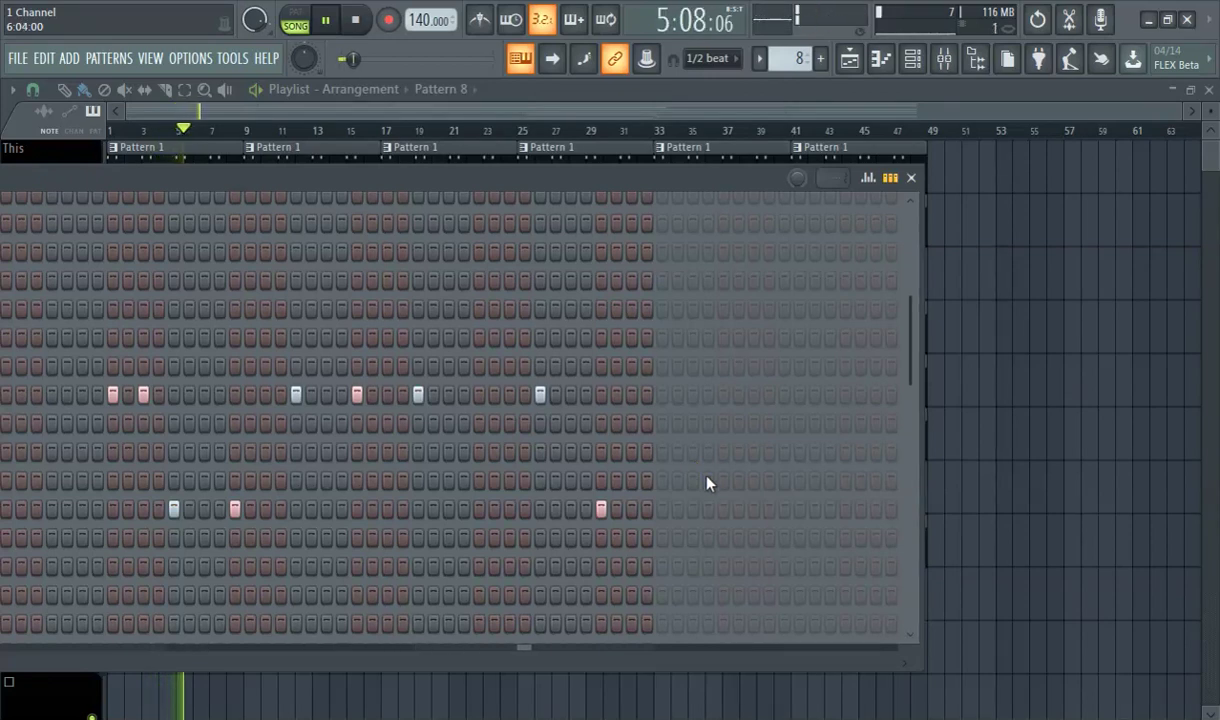
click(601, 509)
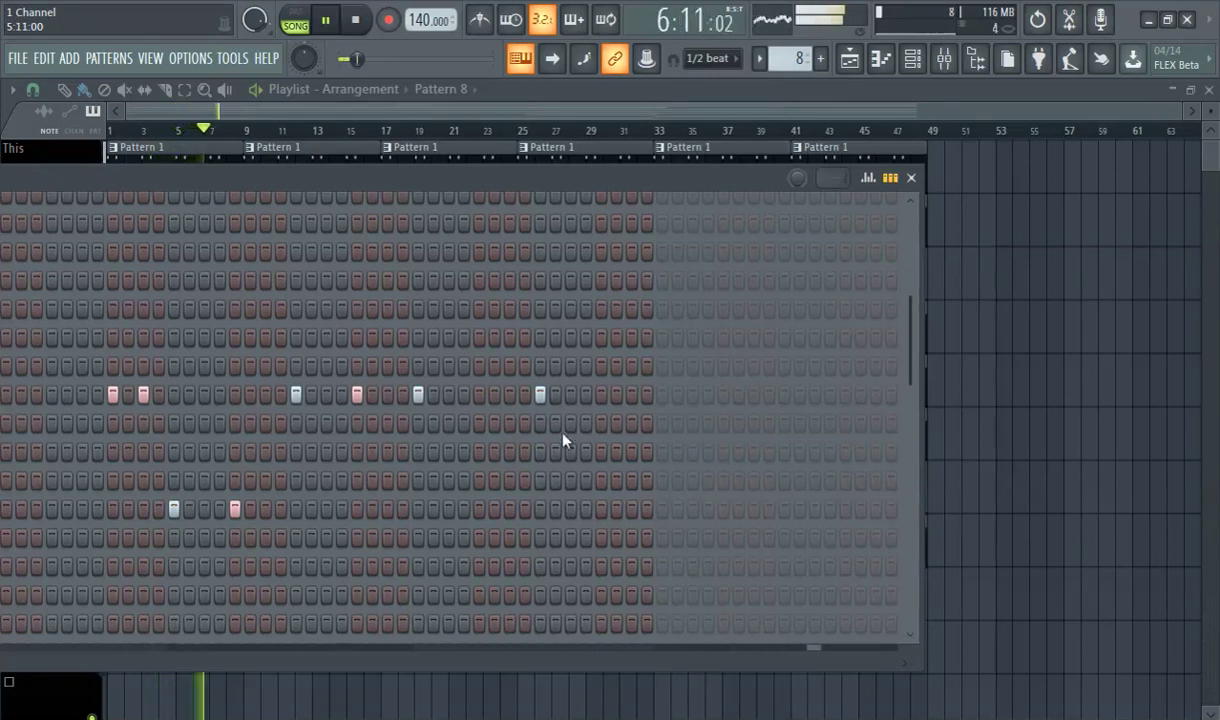
click(601, 394)
click(662, 509)
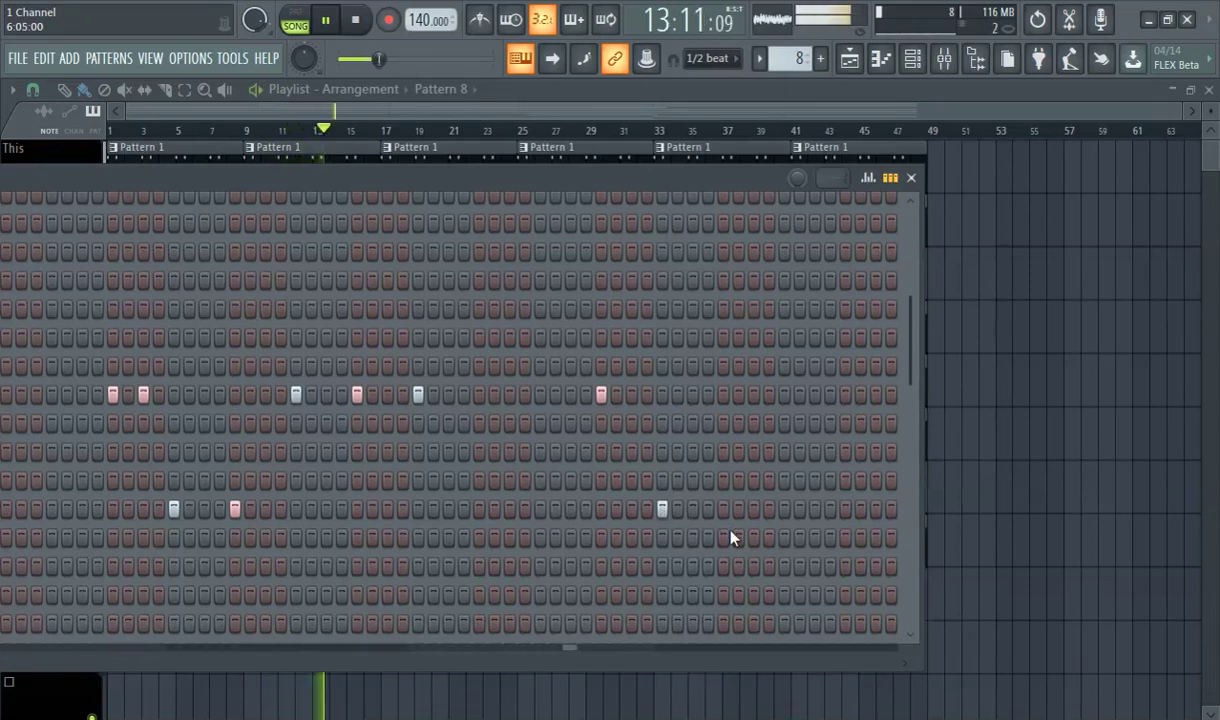
Step: Add Bck_K1 kicks on steps 85, 89, 93, 97 and 109 of Pattern 8, widening the channel rack to fit the extra steps
click(723, 394)
click(784, 394)
click(845, 398)
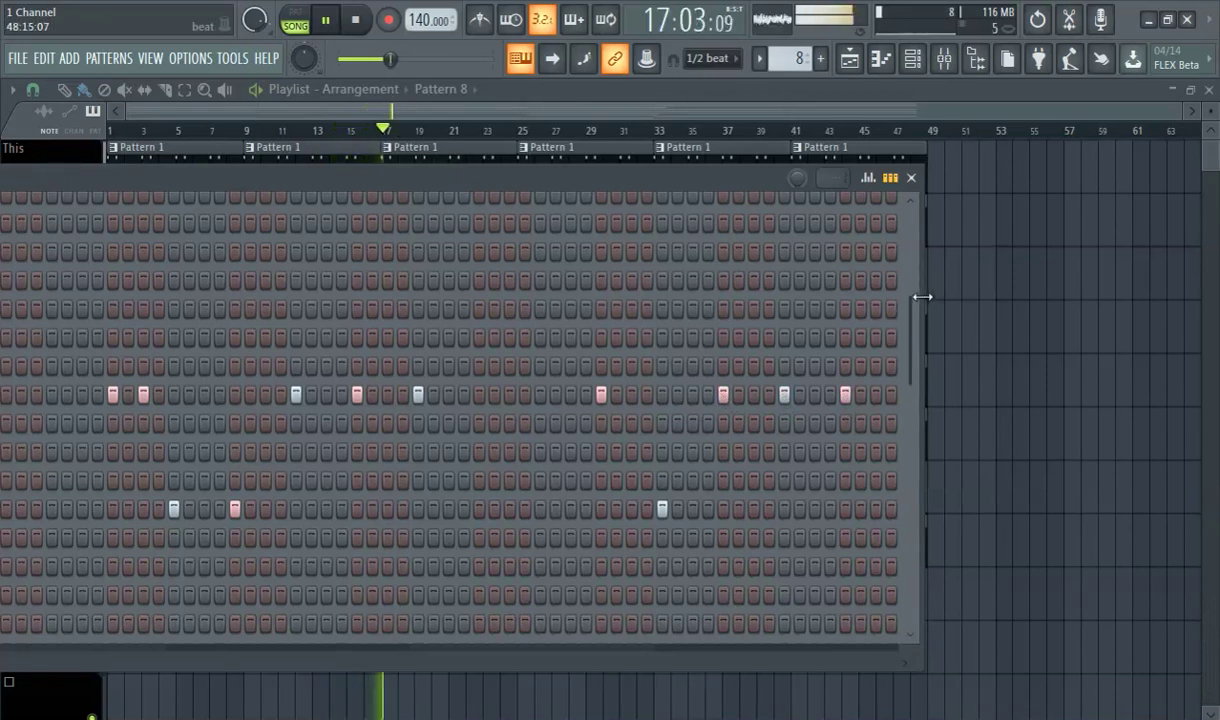
drag(921, 298, 1219, 298)
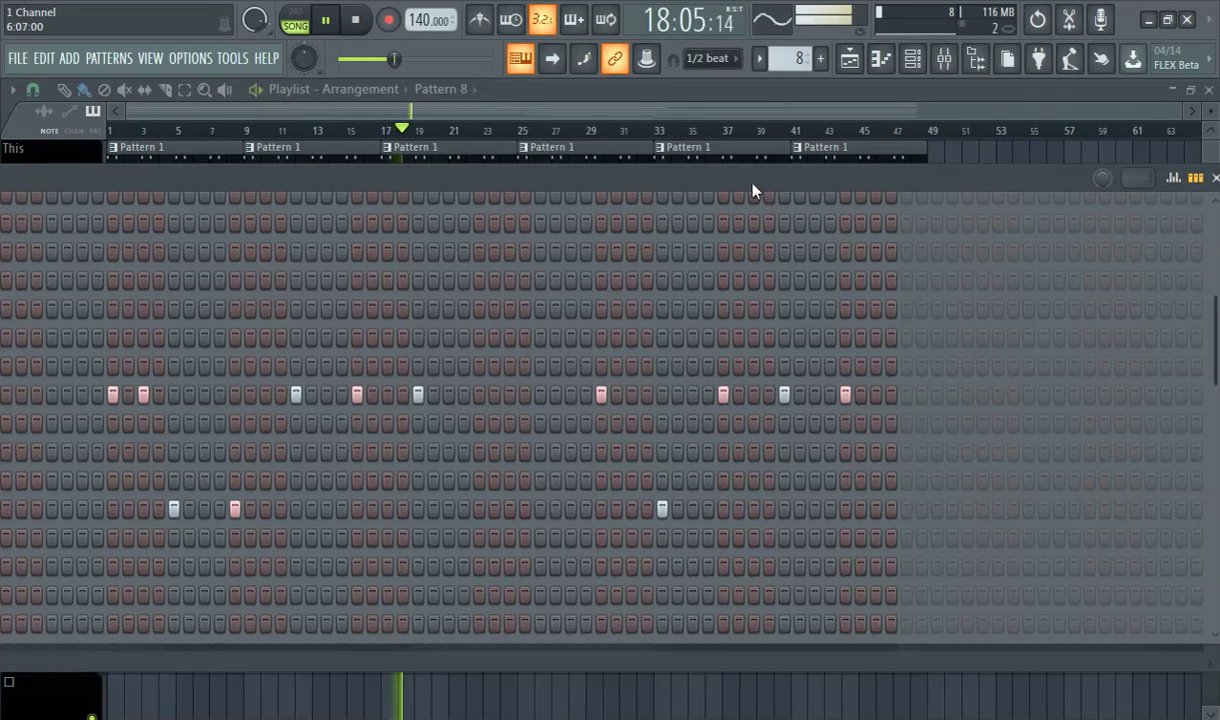
drag(754, 188, 519, 187)
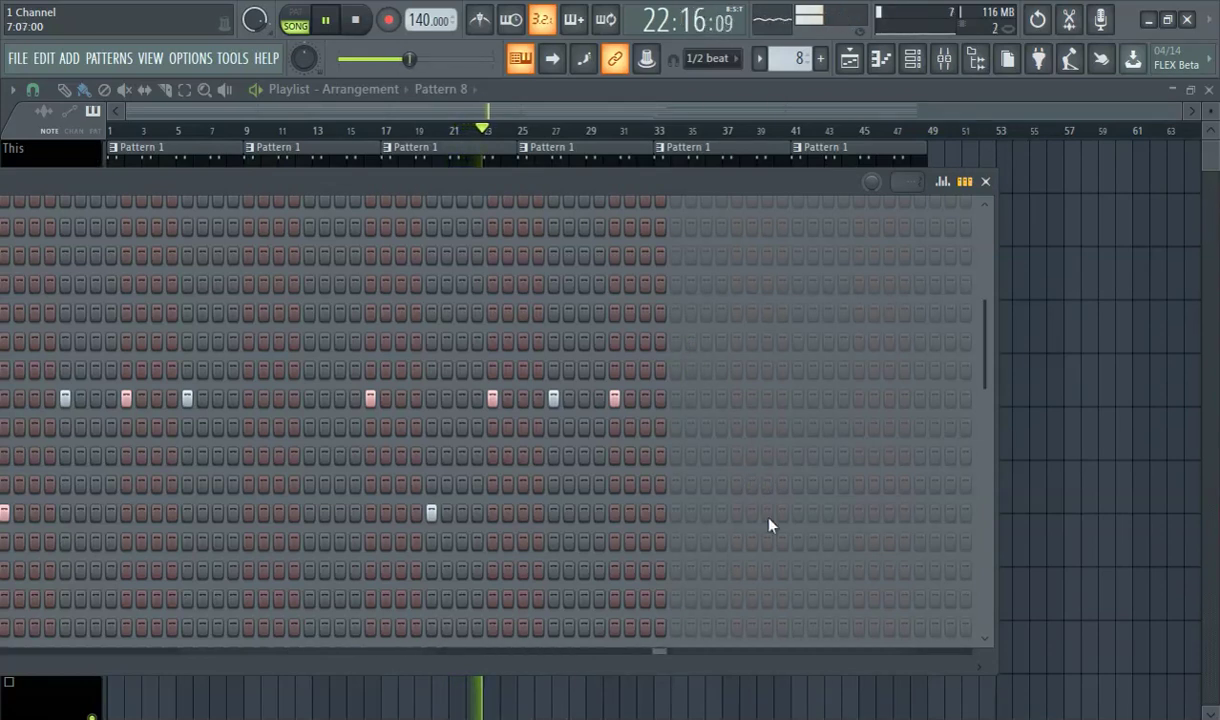
right_click(660, 399)
click(675, 399)
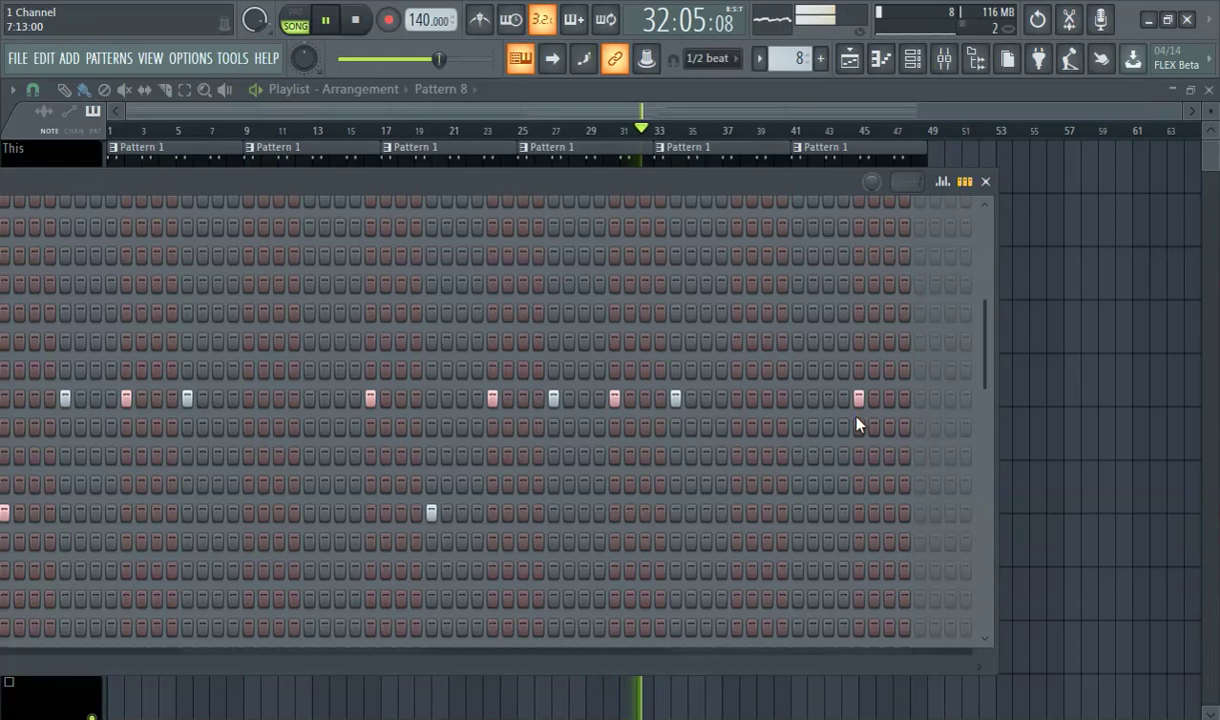
Step: End Pattern 8 with Crc_Snr hits on steps 113, 117, 121 and 125, leaving no kick on step 125
click(919, 512)
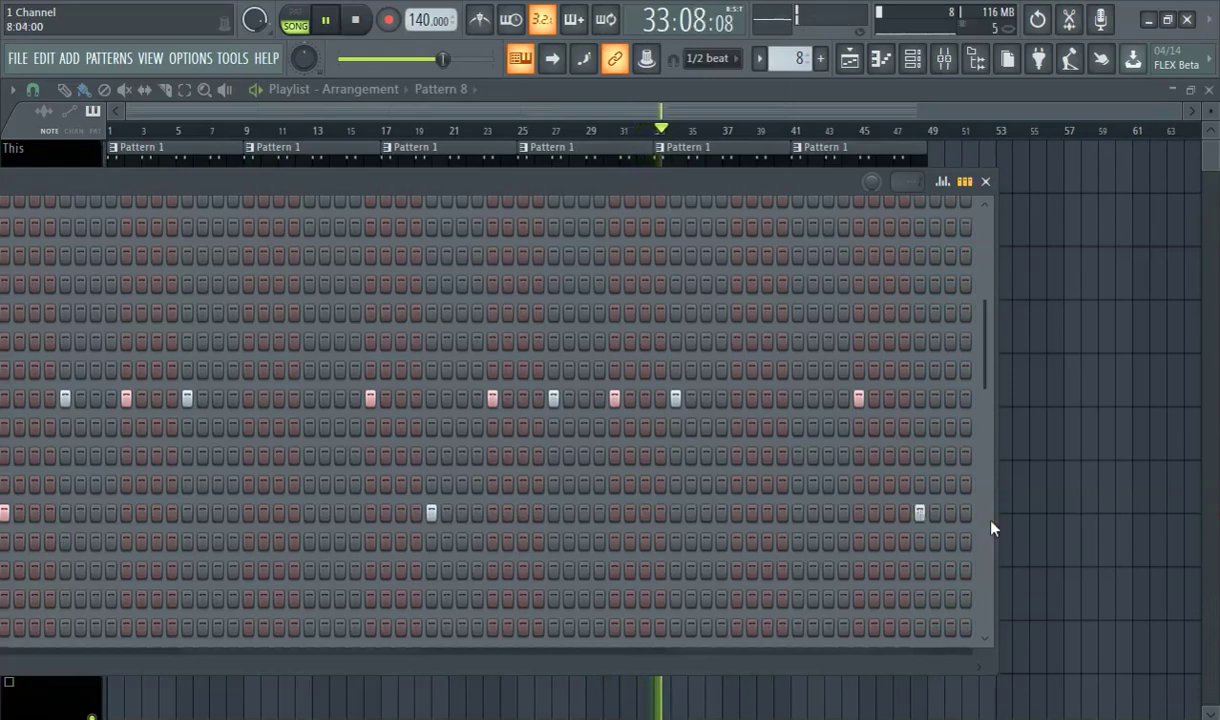
drag(994, 523, 1212, 500)
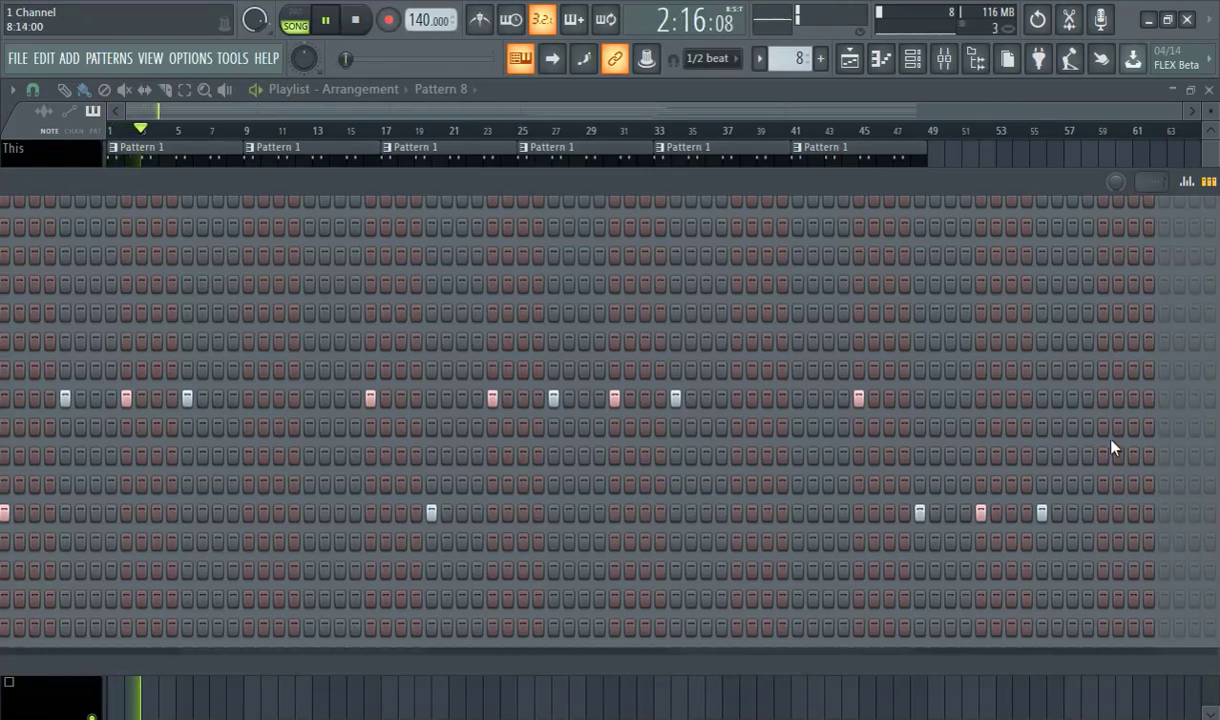
click(1102, 398)
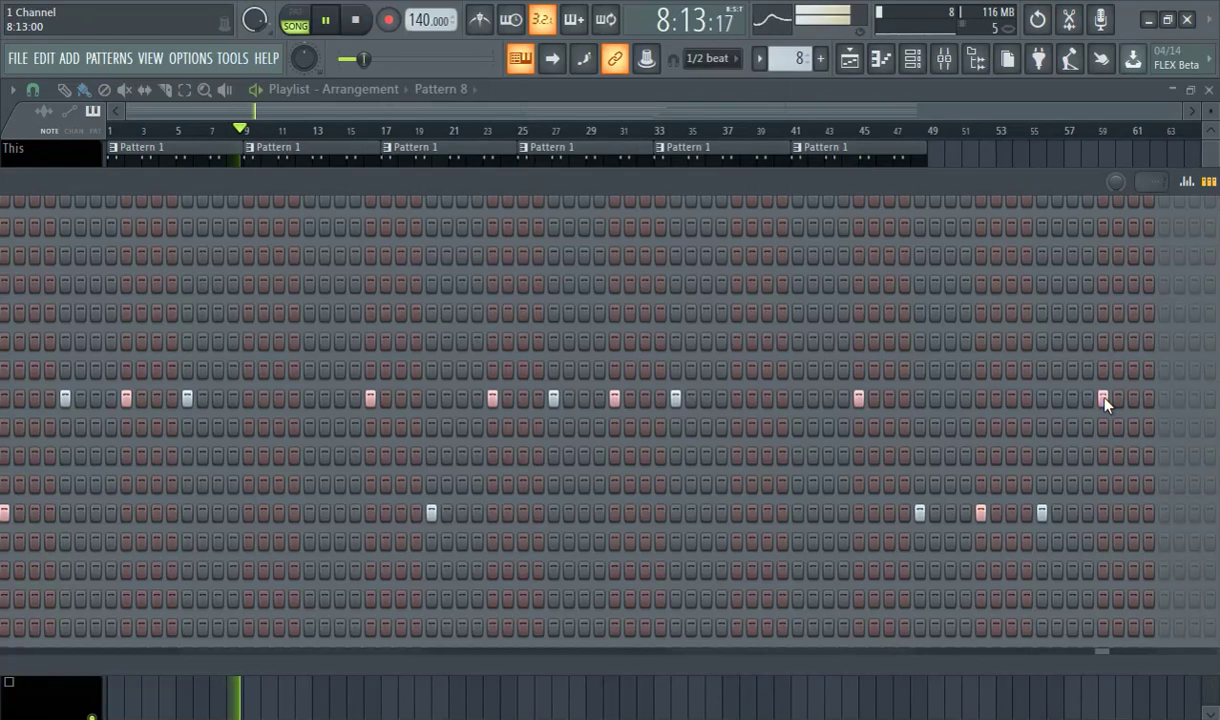
click(1103, 398)
click(1103, 513)
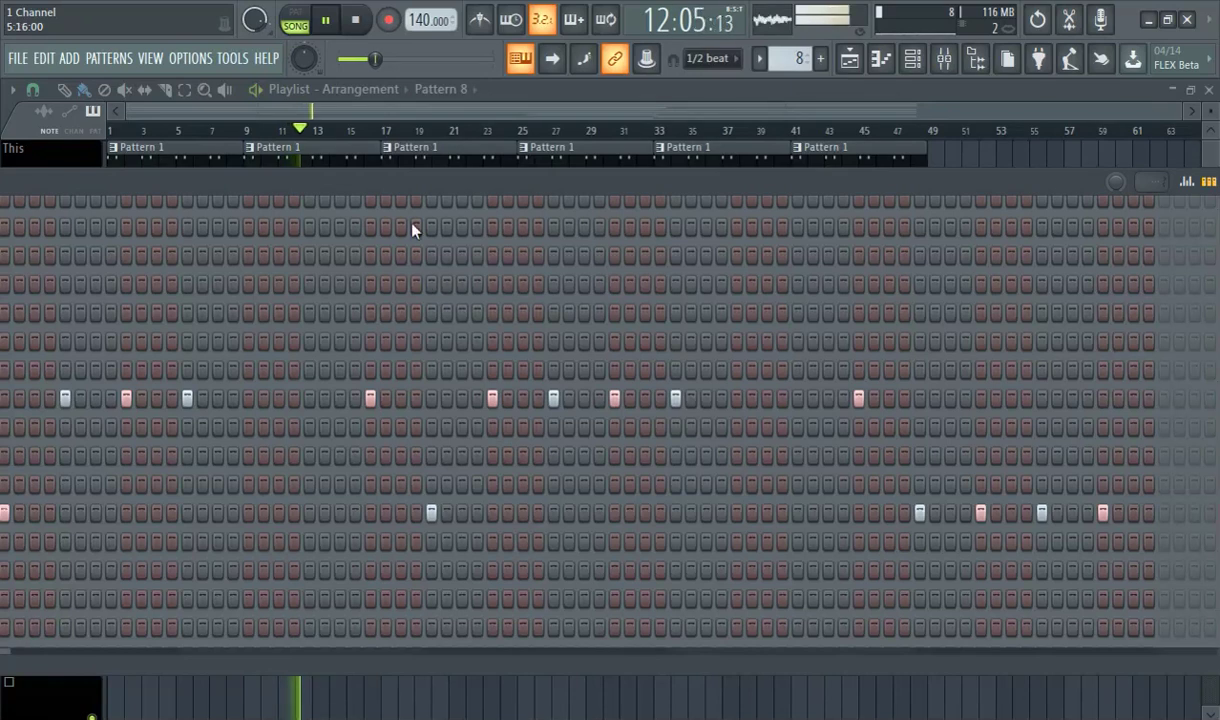
Step: Bring the channel names back into view and route Bnk_K to mixer track 1 and Crc_Snr, Glv_Snr and Irn_Snr to mixer track 2
drag(431, 183, 1038, 117)
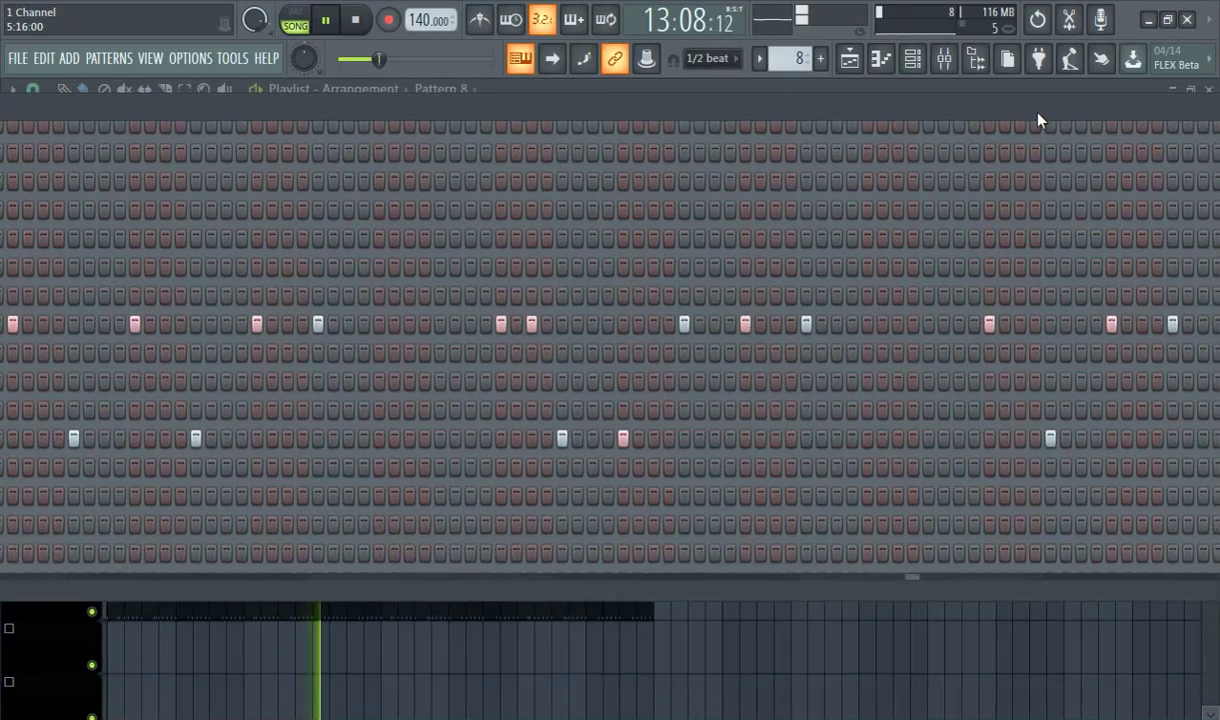
drag(474, 136, 1079, 123)
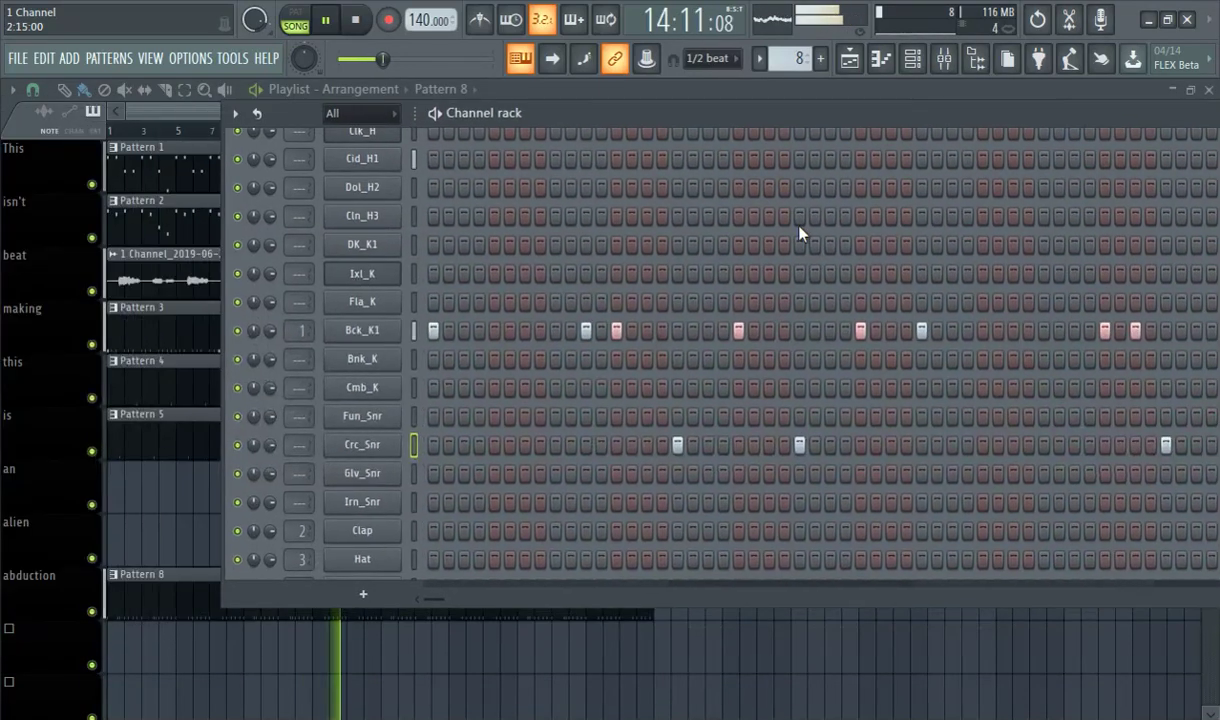
scroll(295, 358, up, 1)
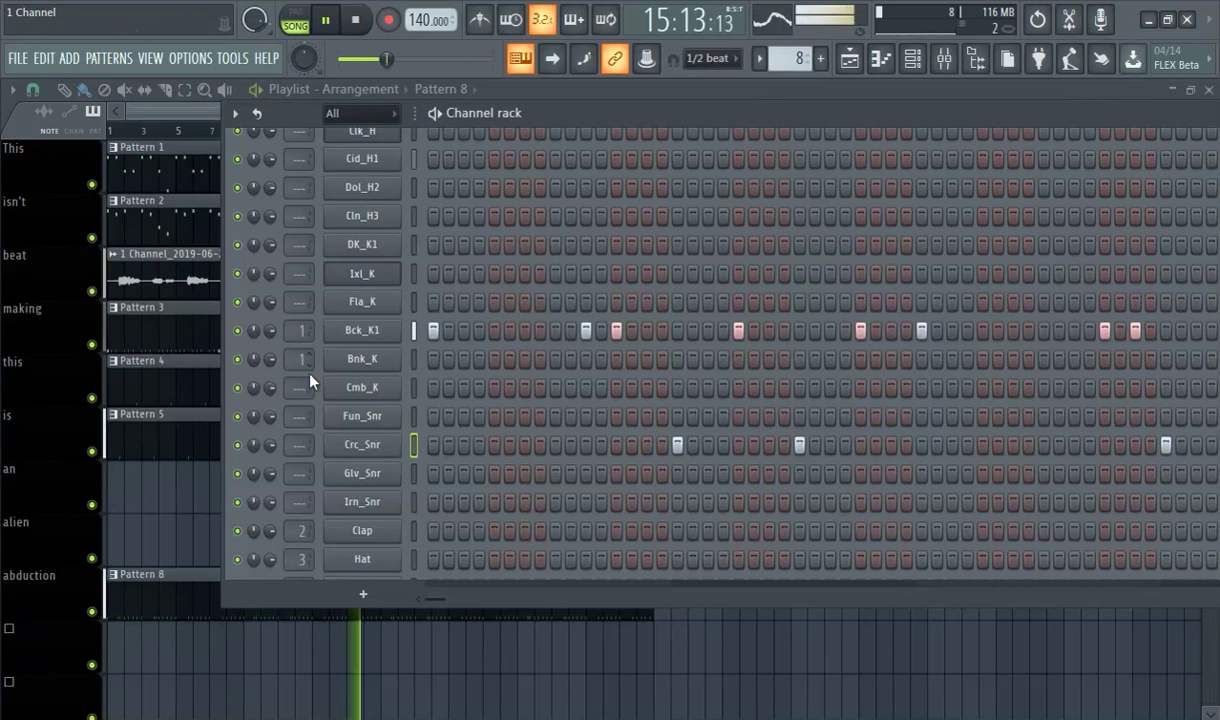
scroll(299, 446, up, 2)
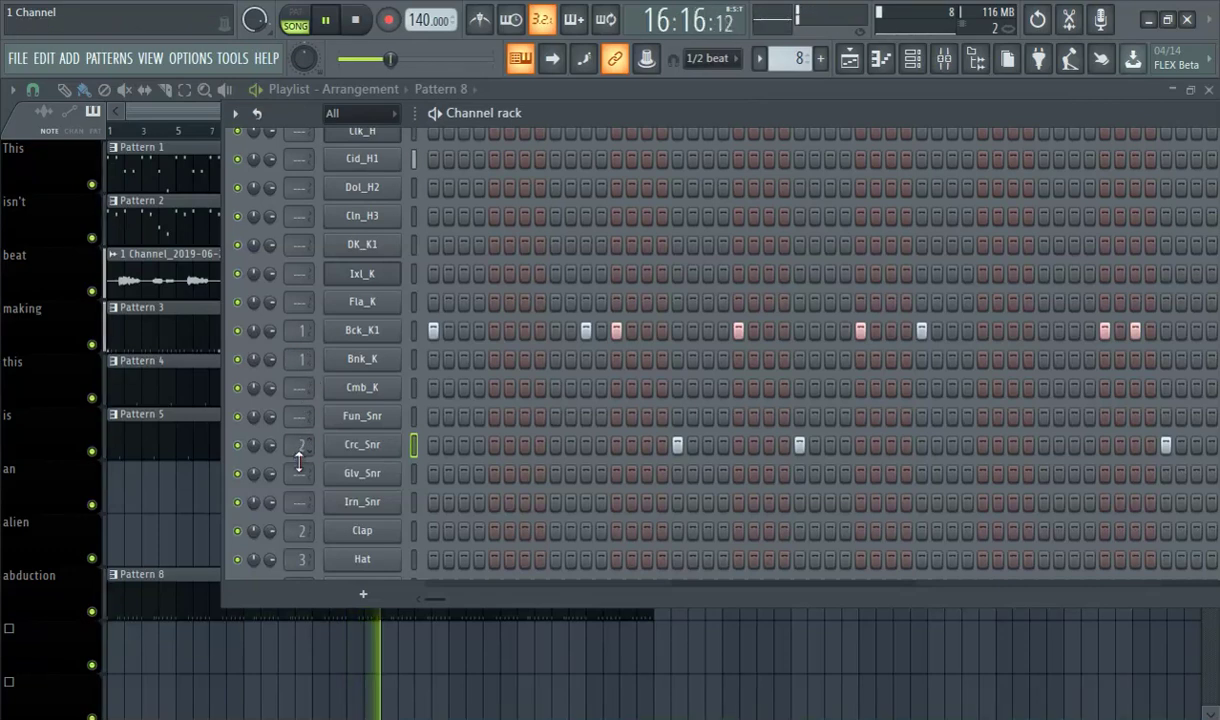
scroll(300, 477, up, 2)
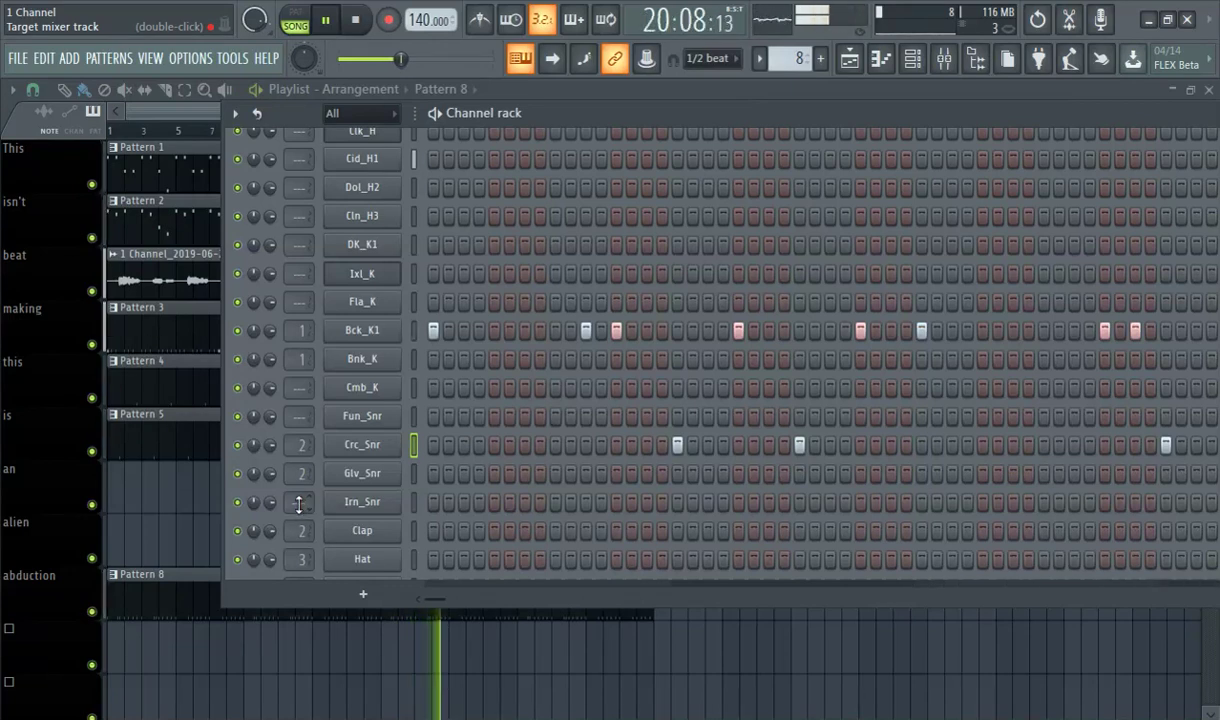
scroll(299, 502, up, 2)
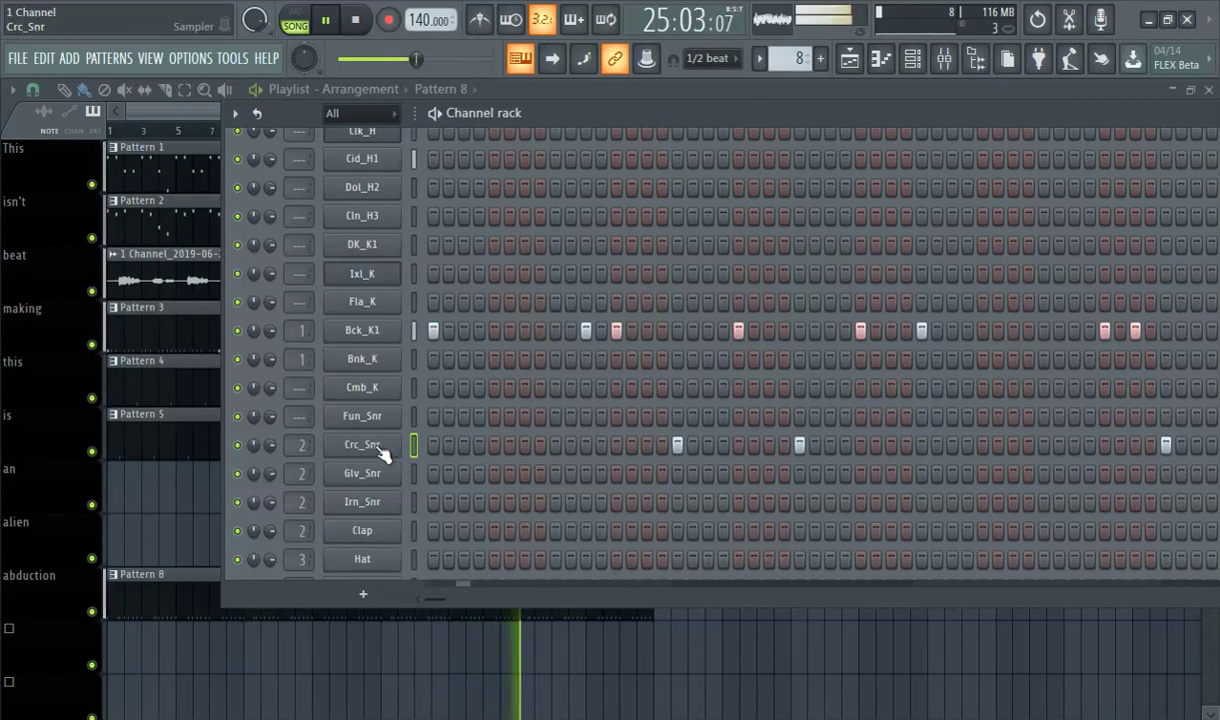
Step: Copy the Bck_K1 kick steps into the Bnk_K channel
right_click(366, 333)
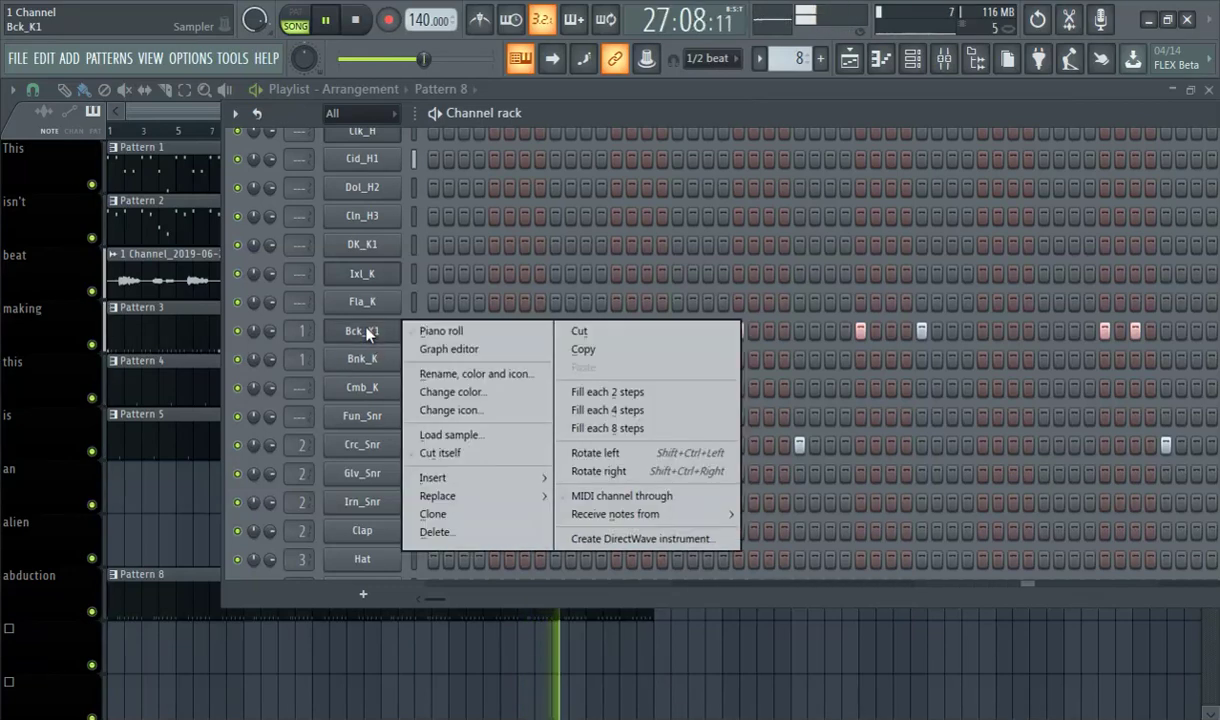
click(582, 349)
right_click(396, 356)
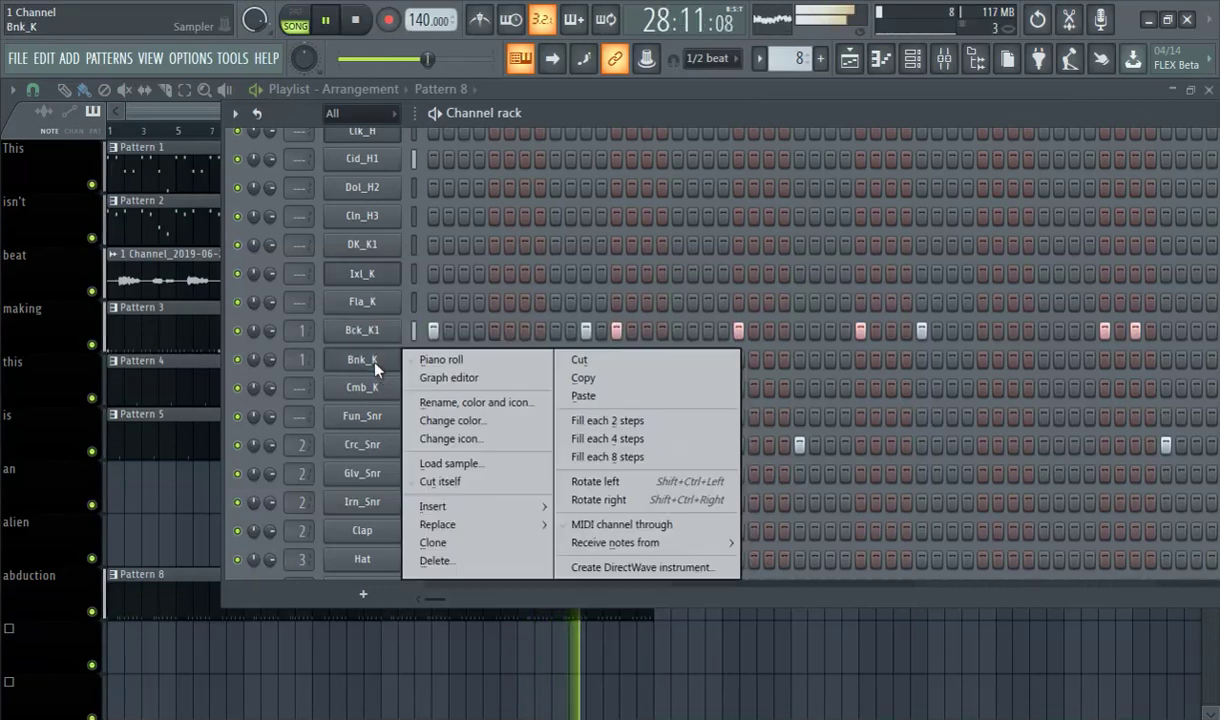
click(584, 396)
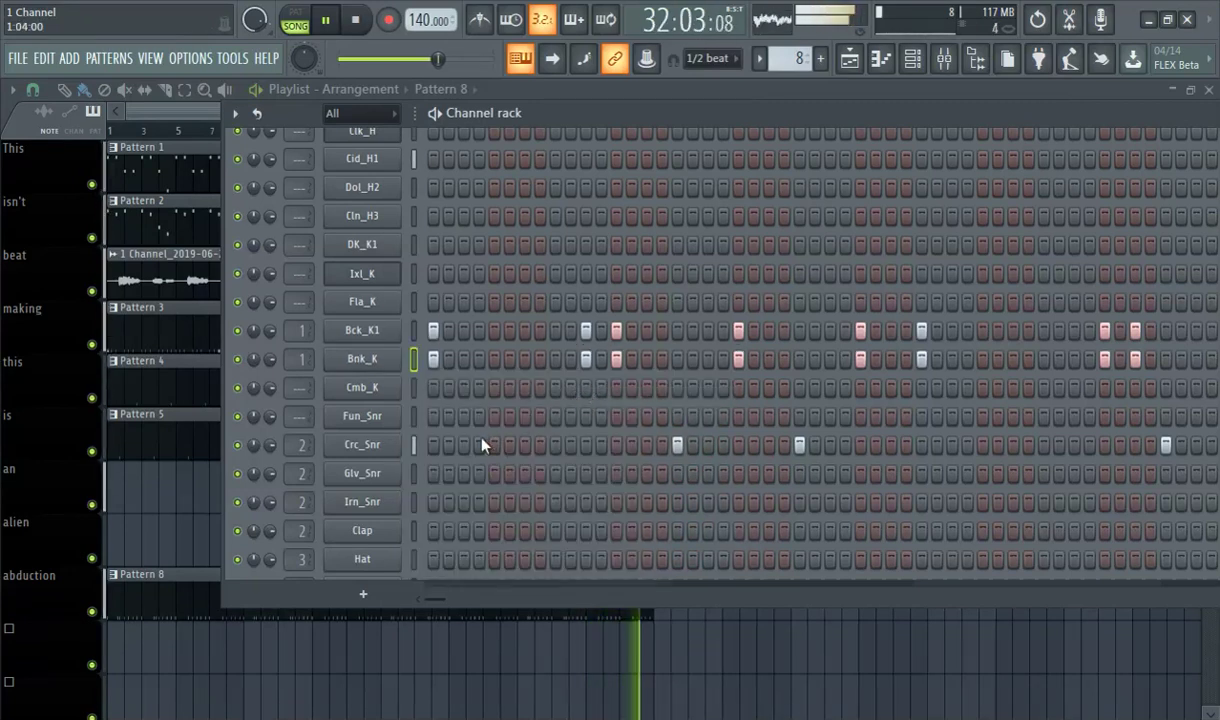
Step: Copy the Crc_Snr steps into the Glv_Snr channel and mute Glv_Snr
right_click(380, 444)
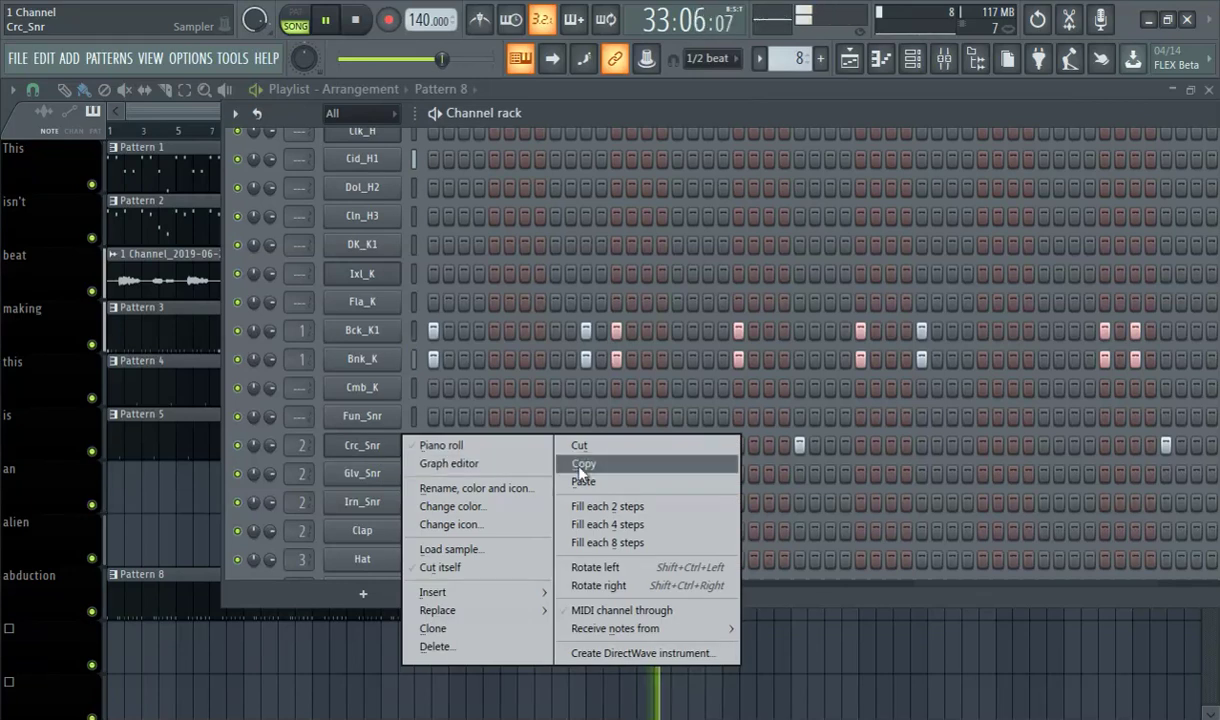
click(599, 463)
right_click(414, 482)
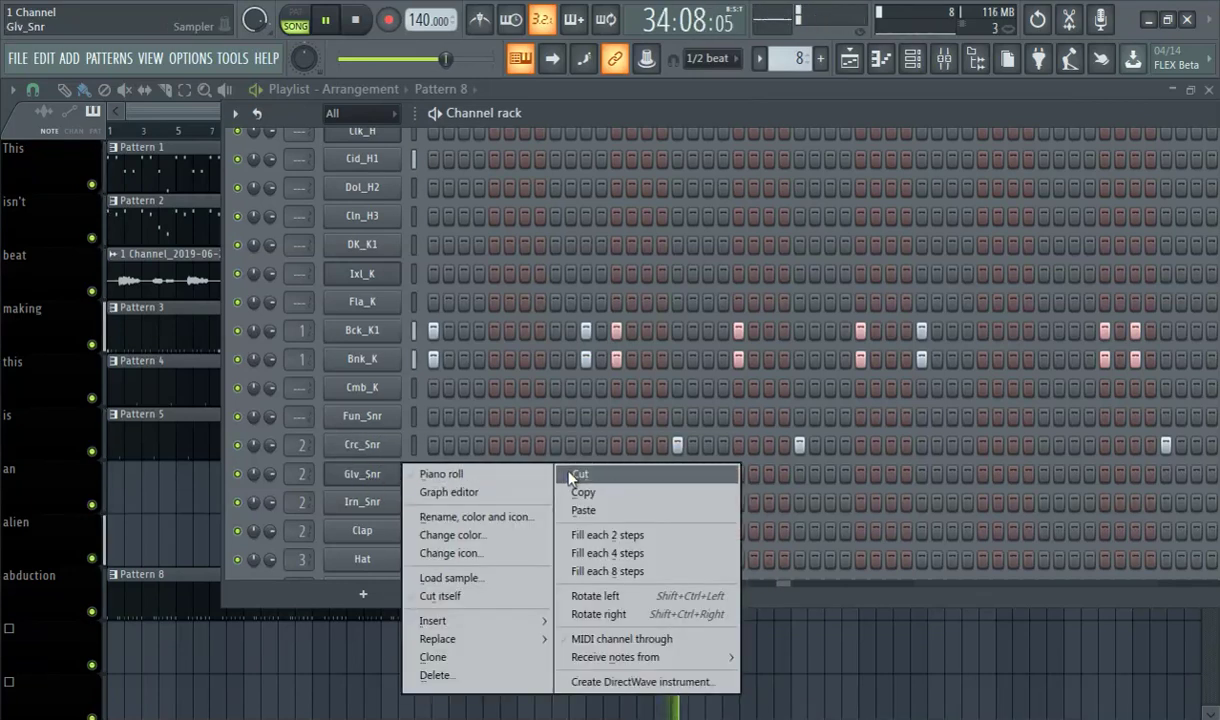
click(588, 510)
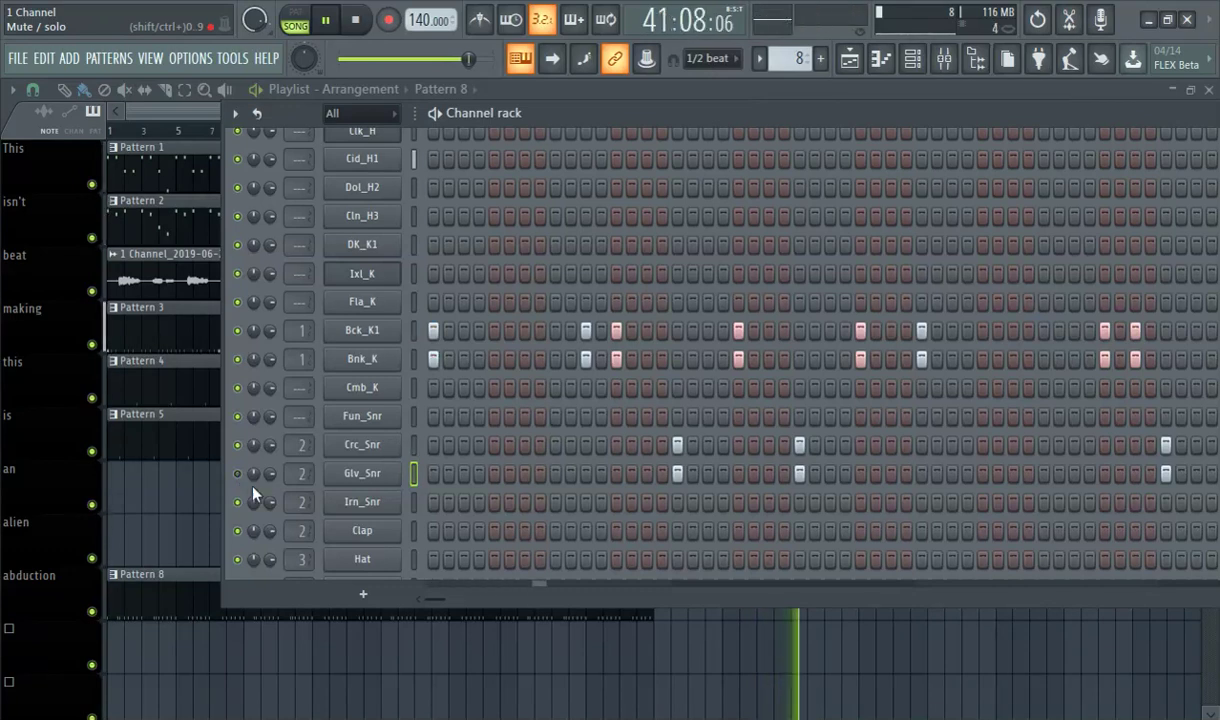
Step: Paste the copied Crc_Snr steps into Irn_Snr and mute that channel after checking its sampler settings
right_click(330, 503)
click(662, 524)
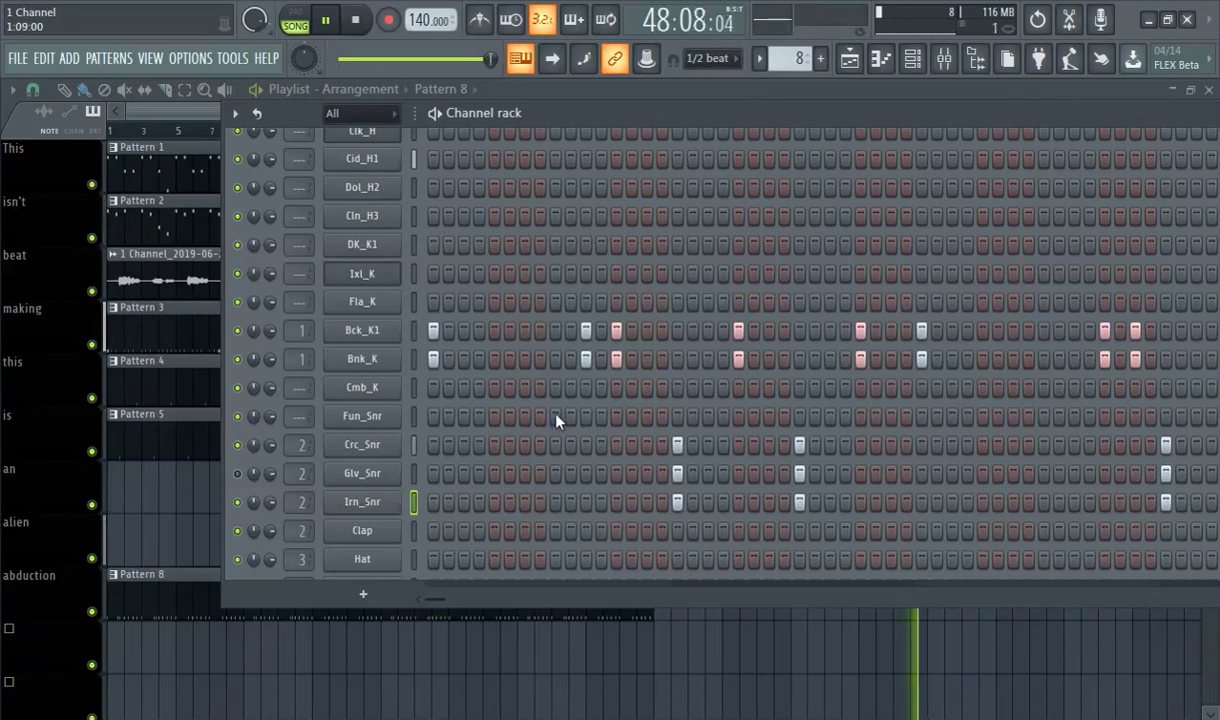
click(375, 503)
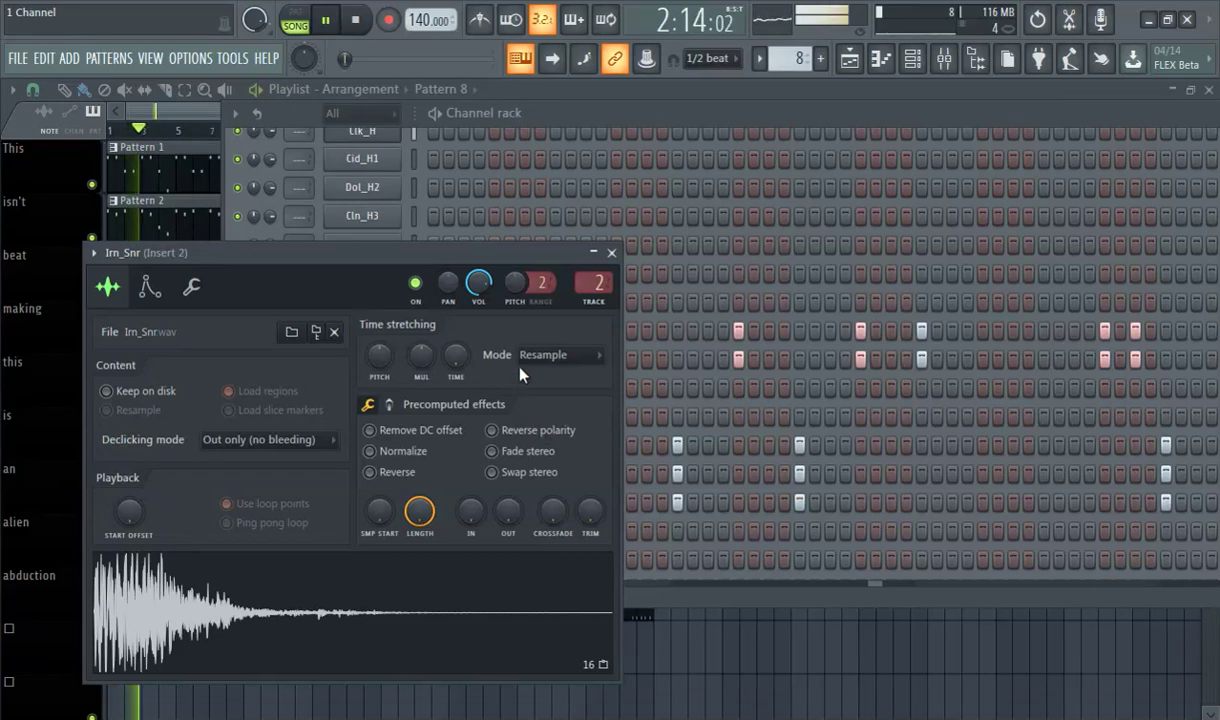
click(493, 113)
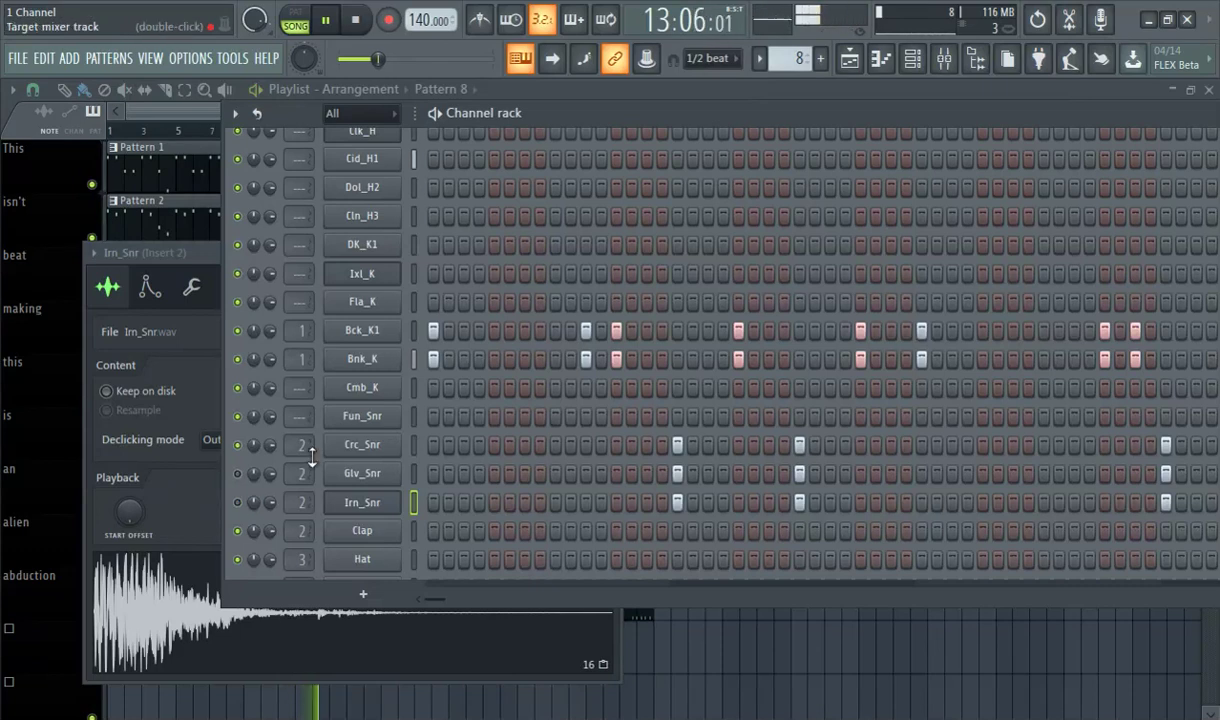
Step: Raise the velocity of every Irn_Snr note to maximum in the piano roll and return to the channel rack
click(912, 60)
click(882, 60)
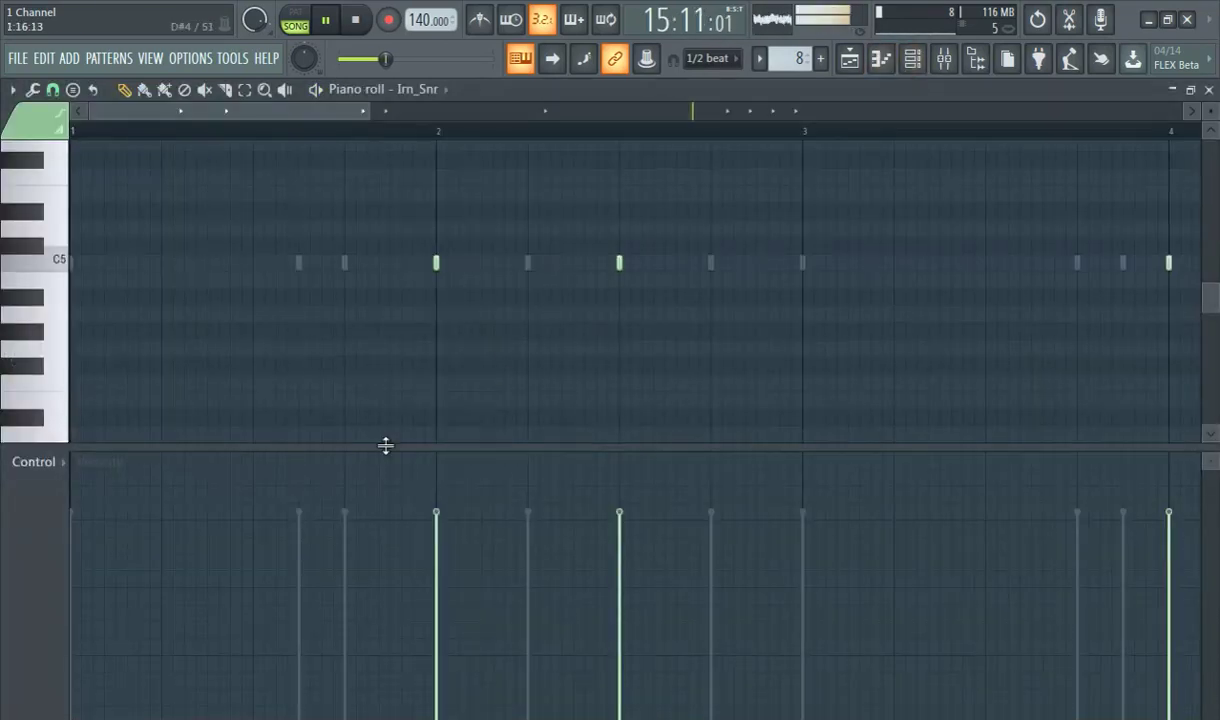
drag(417, 501, 619, 455)
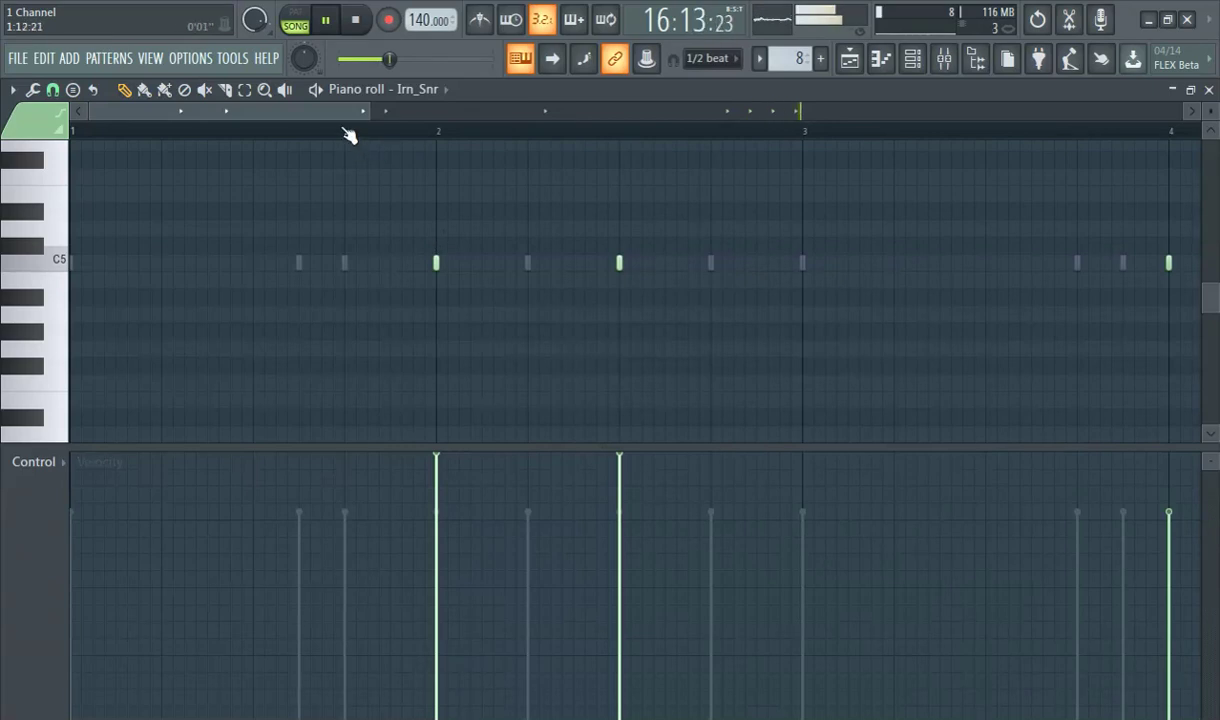
scroll(580, 131, right, 8)
scroll(422, 136, left, 3)
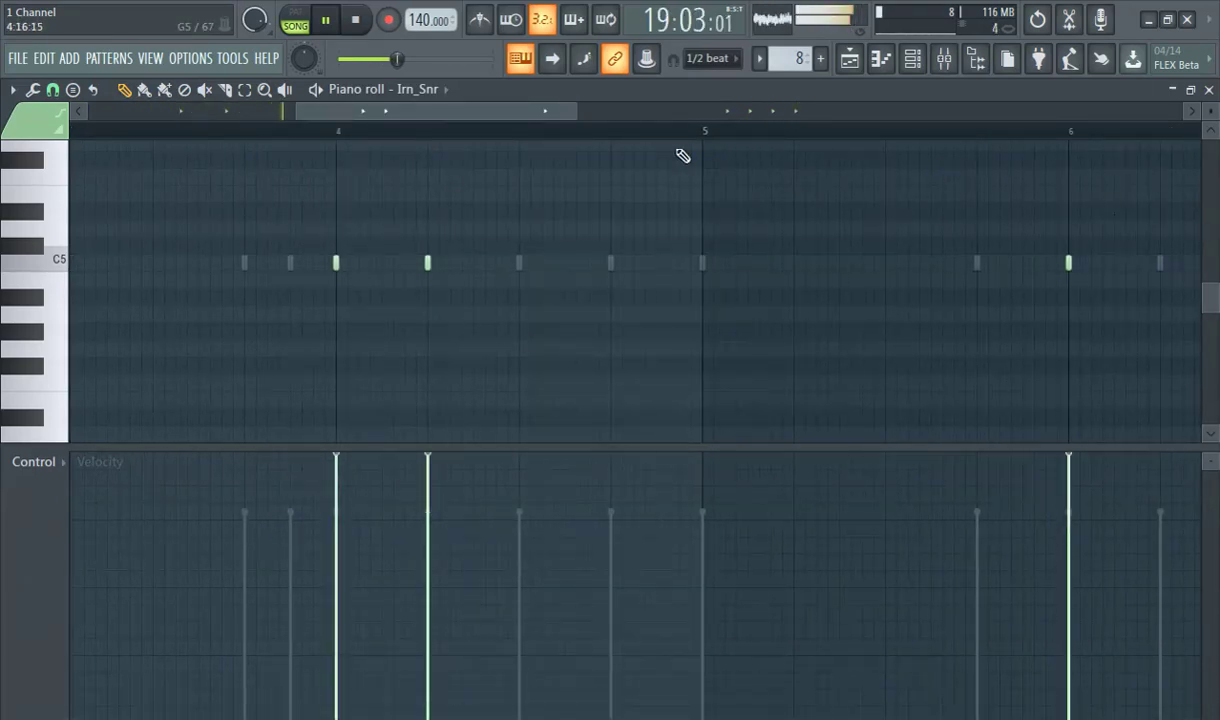
mouse_move(510, 112)
mouse_down()
mouse_move(833, 90)
mouse_move(793, 92)
mouse_up()
mouse_move(545, 559)
mouse_down()
mouse_move(1103, 314)
mouse_move(757, 305)
mouse_move(689, 206)
mouse_up()
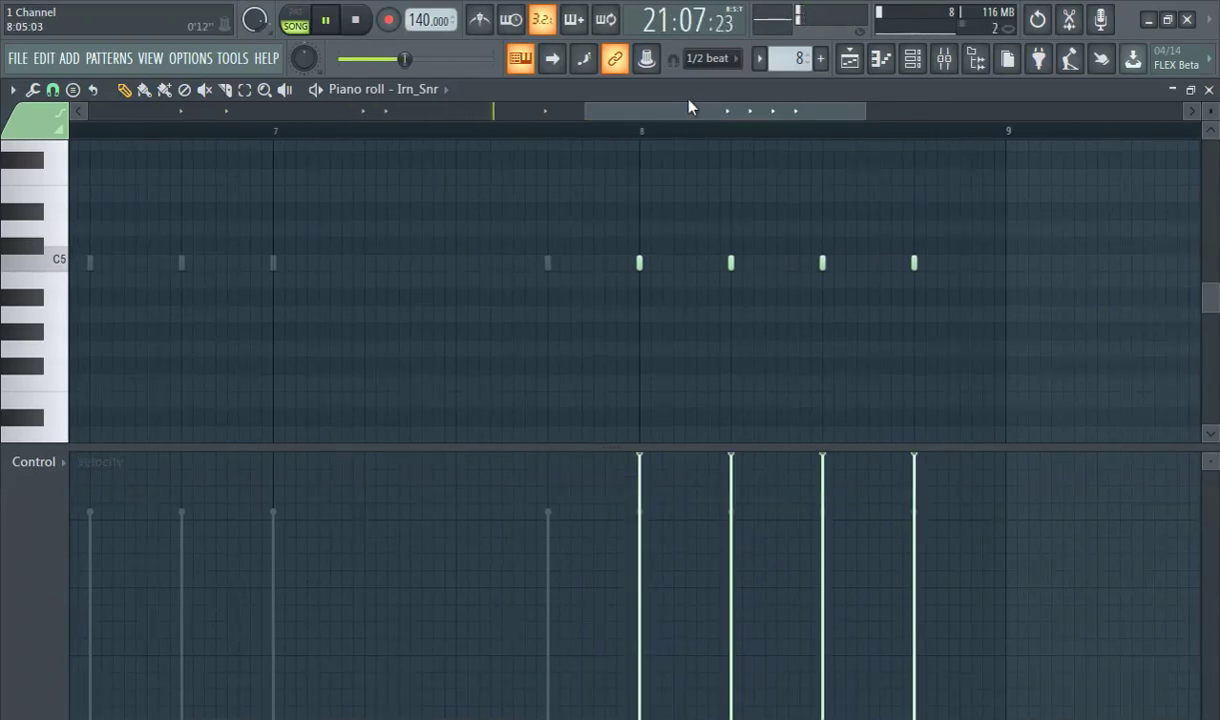
drag(700, 117, 757, 204)
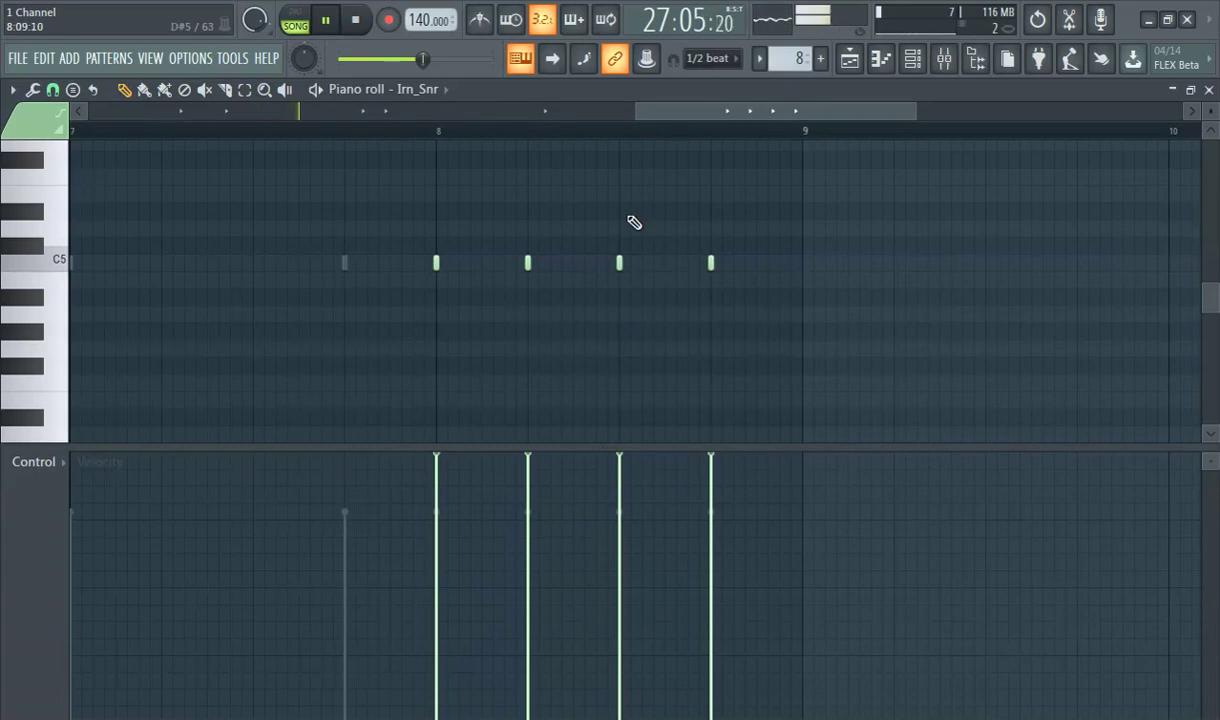
click(914, 62)
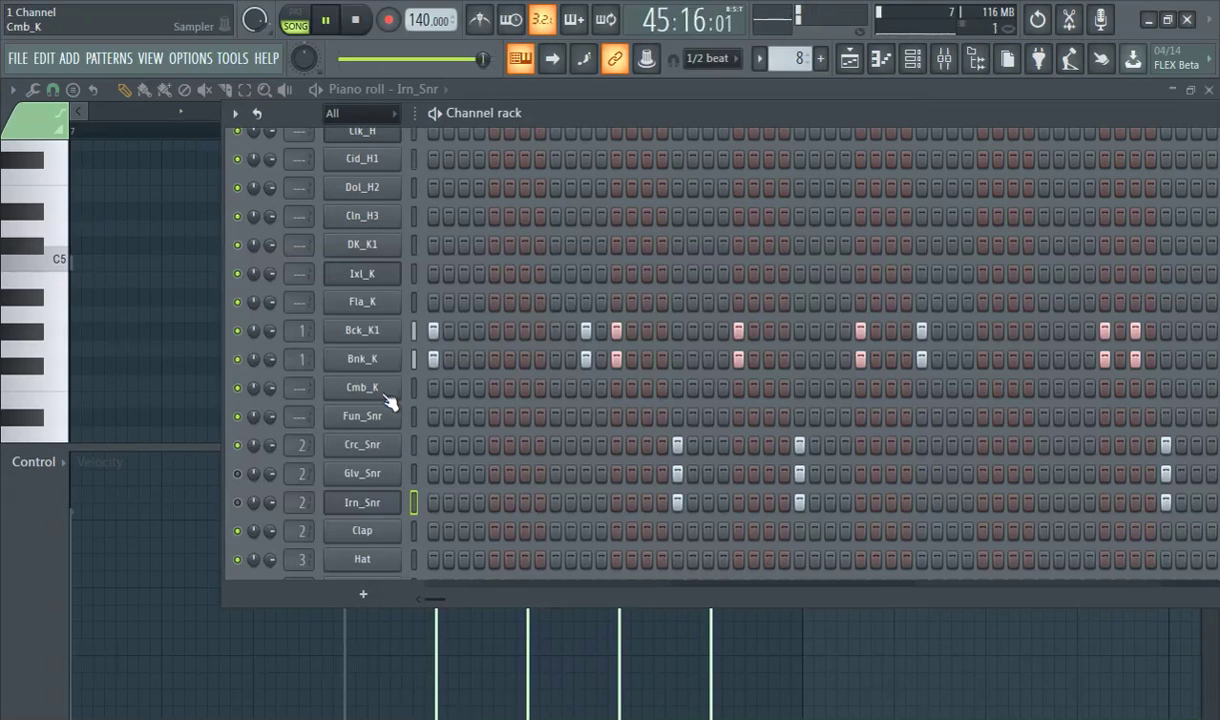
Step: Clone the Crc_Snr channel, copy the Crc_Snr steps into the clone Crc_Snr #2, and mute the clone
right_click(367, 452)
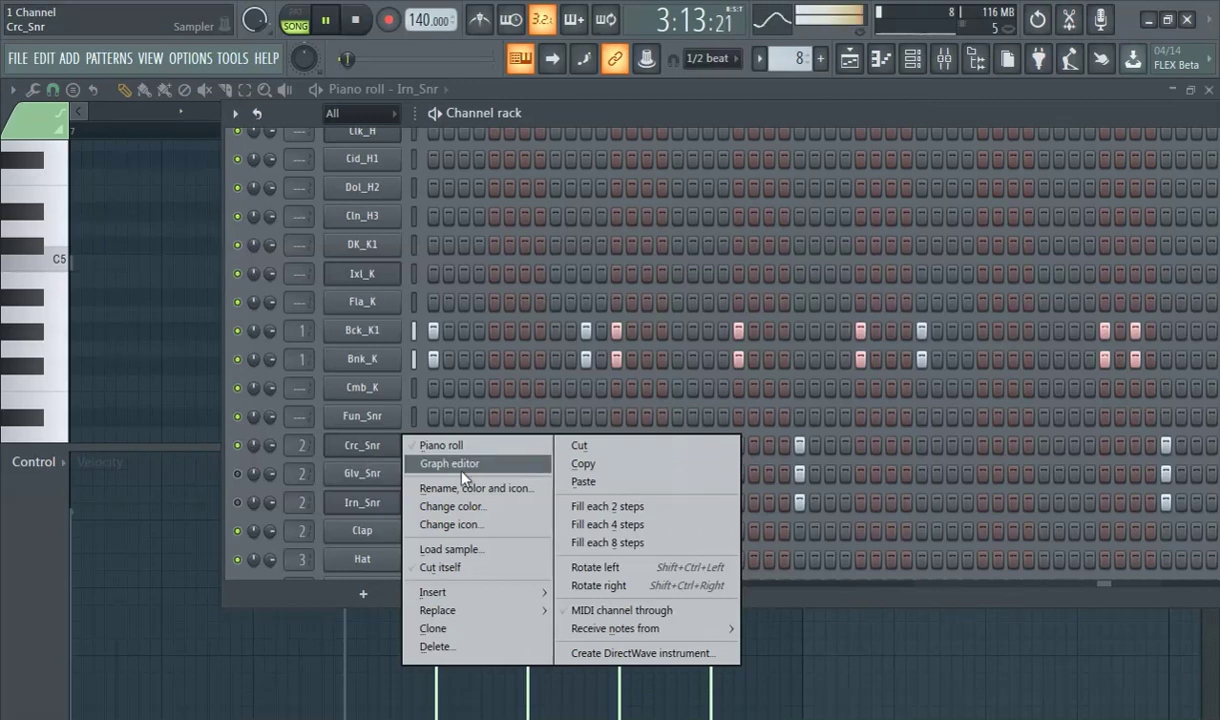
click(412, 628)
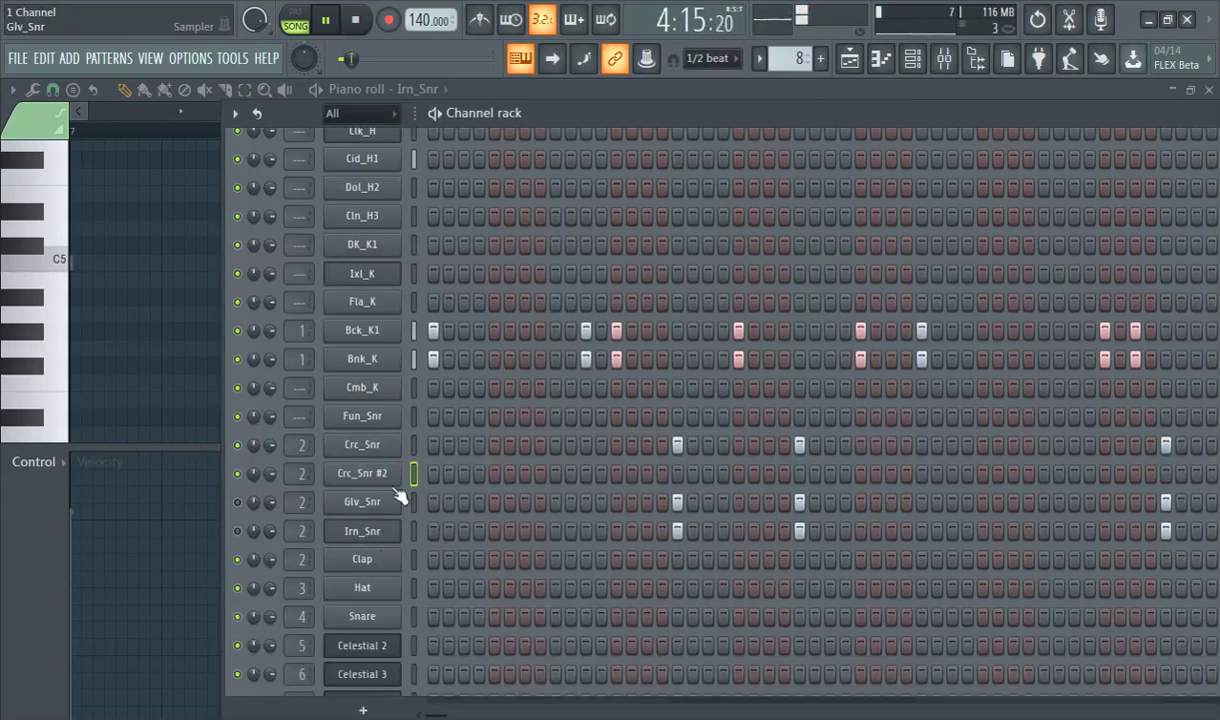
right_click(378, 455)
click(583, 463)
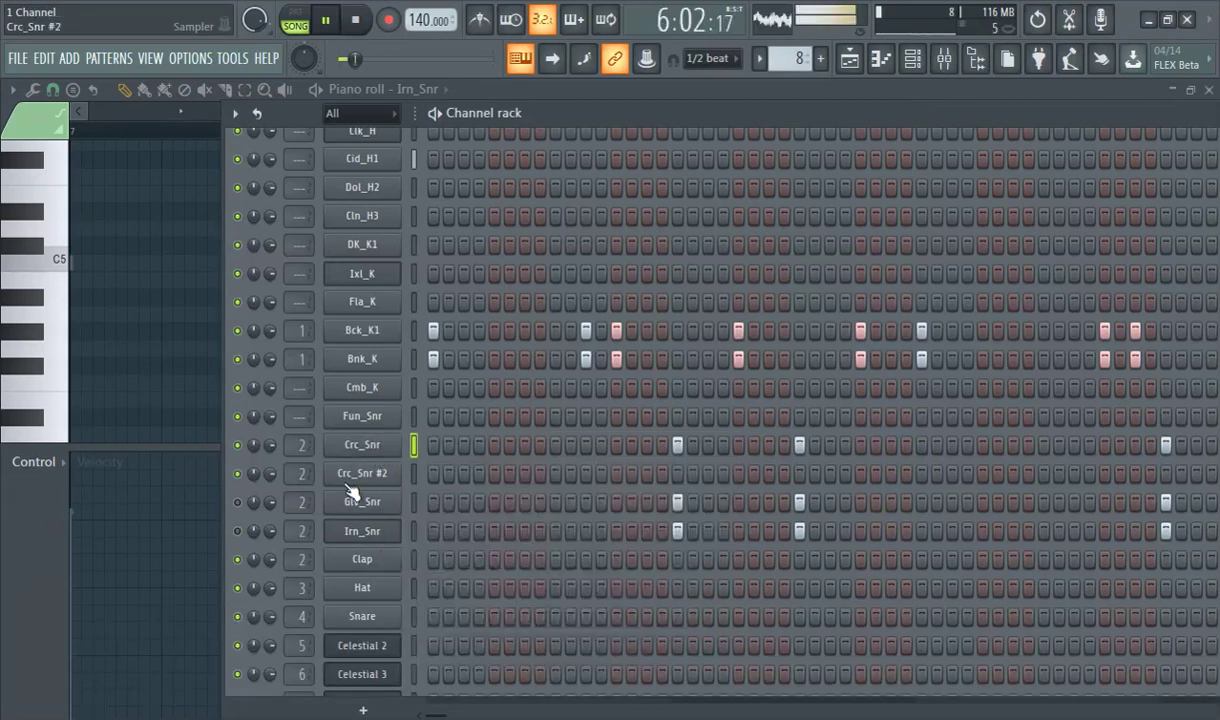
right_click(358, 481)
click(583, 510)
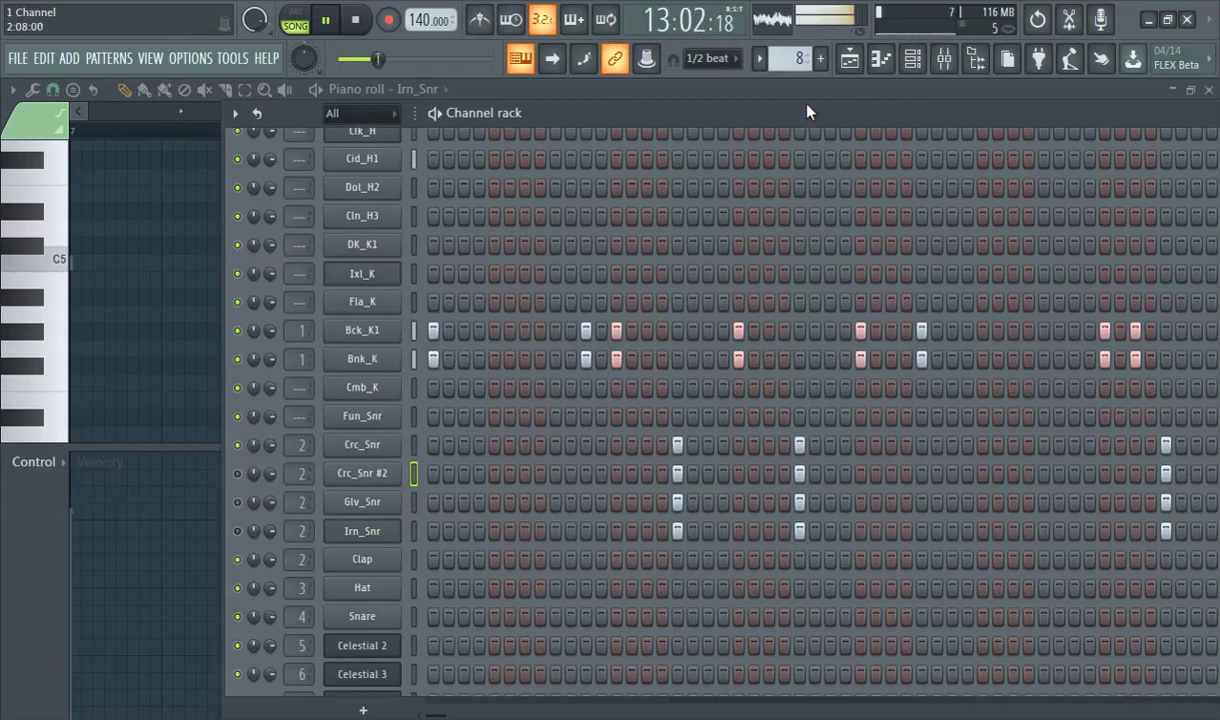
Step: Load Fruity Parametric EQ 2 into the first effect slot of mixer Insert 2
click(943, 65)
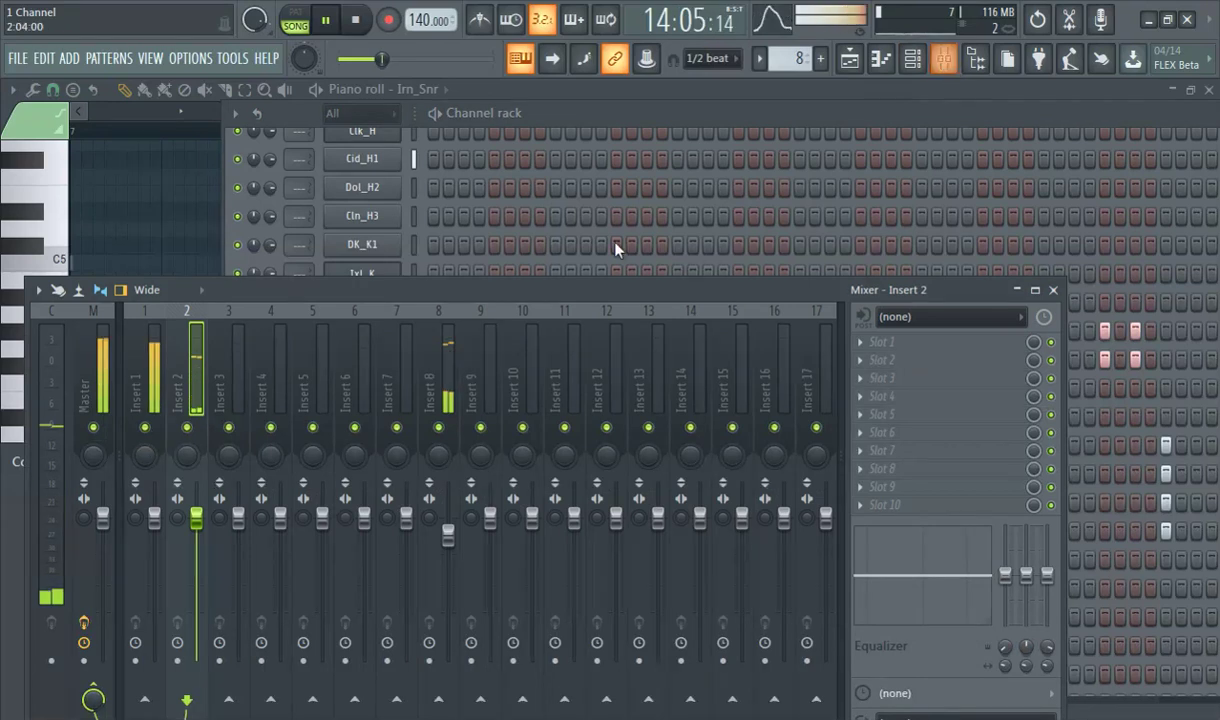
click(868, 343)
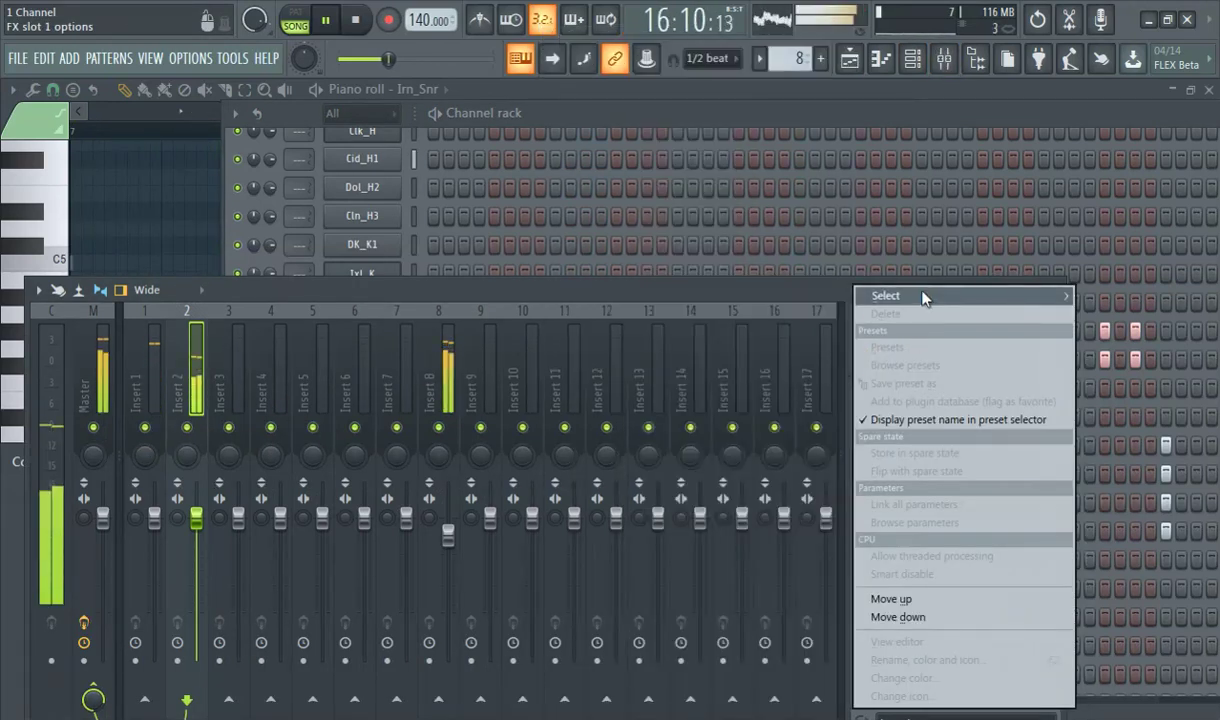
mouse_move(880, 296)
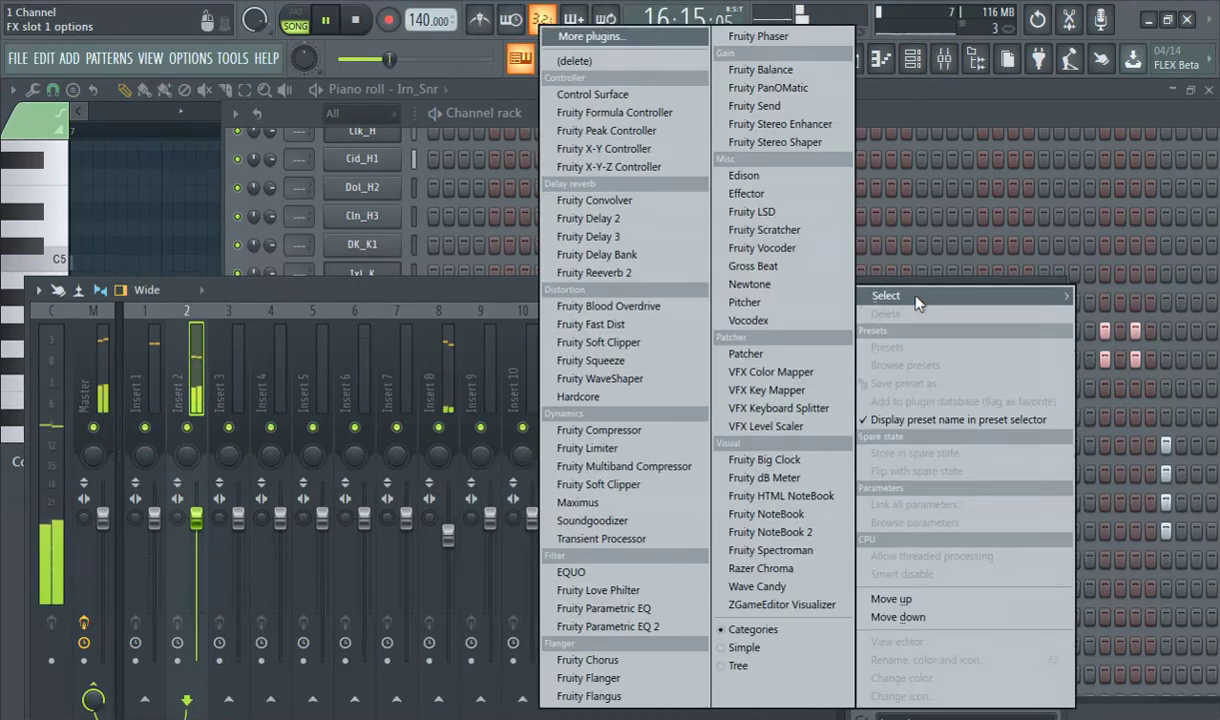
click(611, 626)
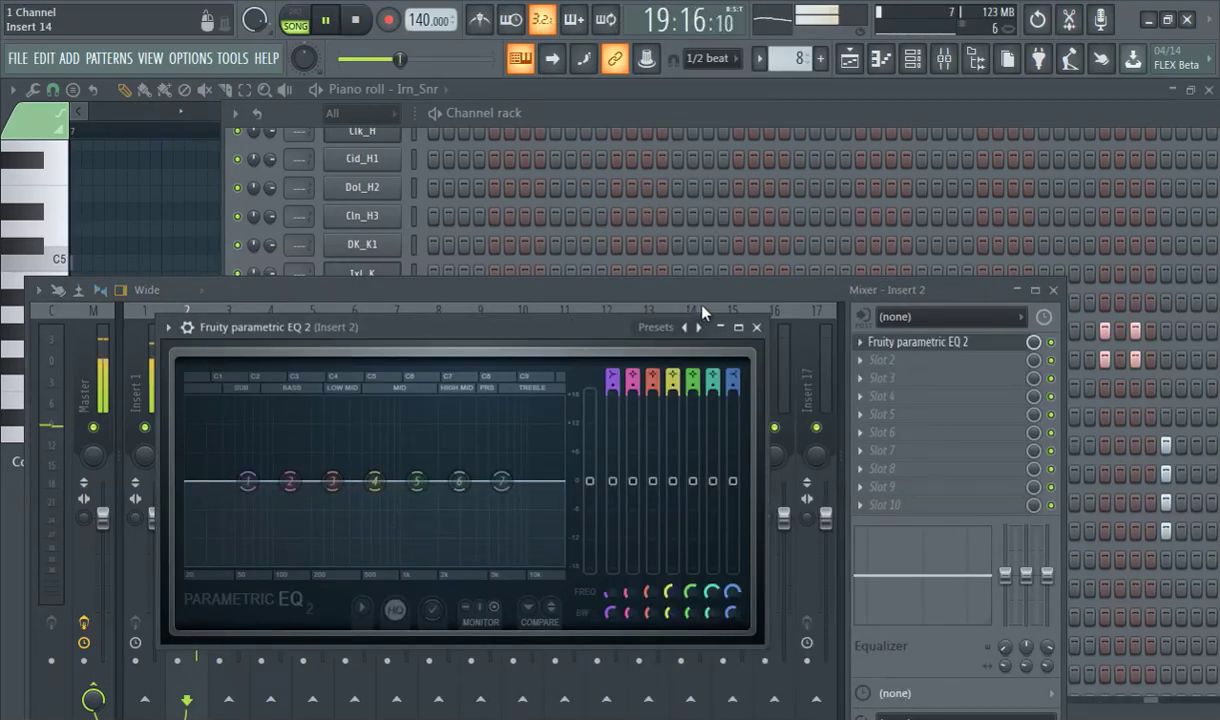
Step: Apply the EQ's 20Hz + 18kHz cut preset, then raise the low cut to just below 200 Hz and the overall level to about +6
click(700, 327)
click(700, 327)
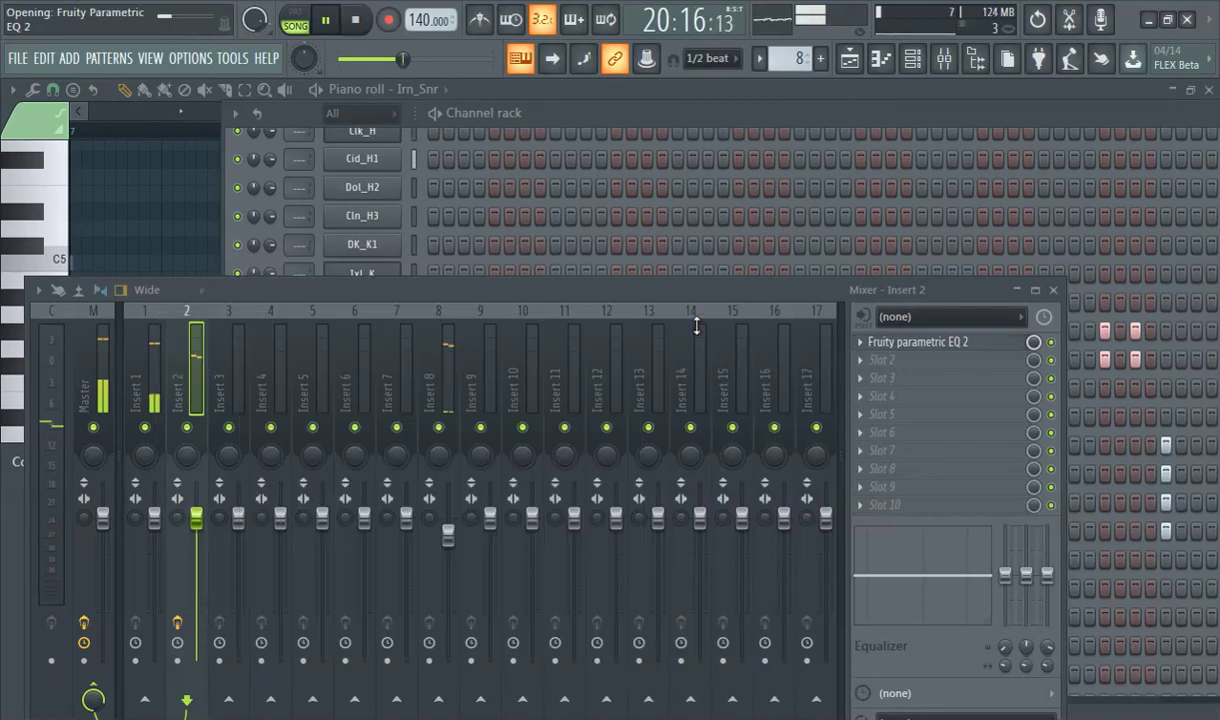
drag(216, 533, 358, 451)
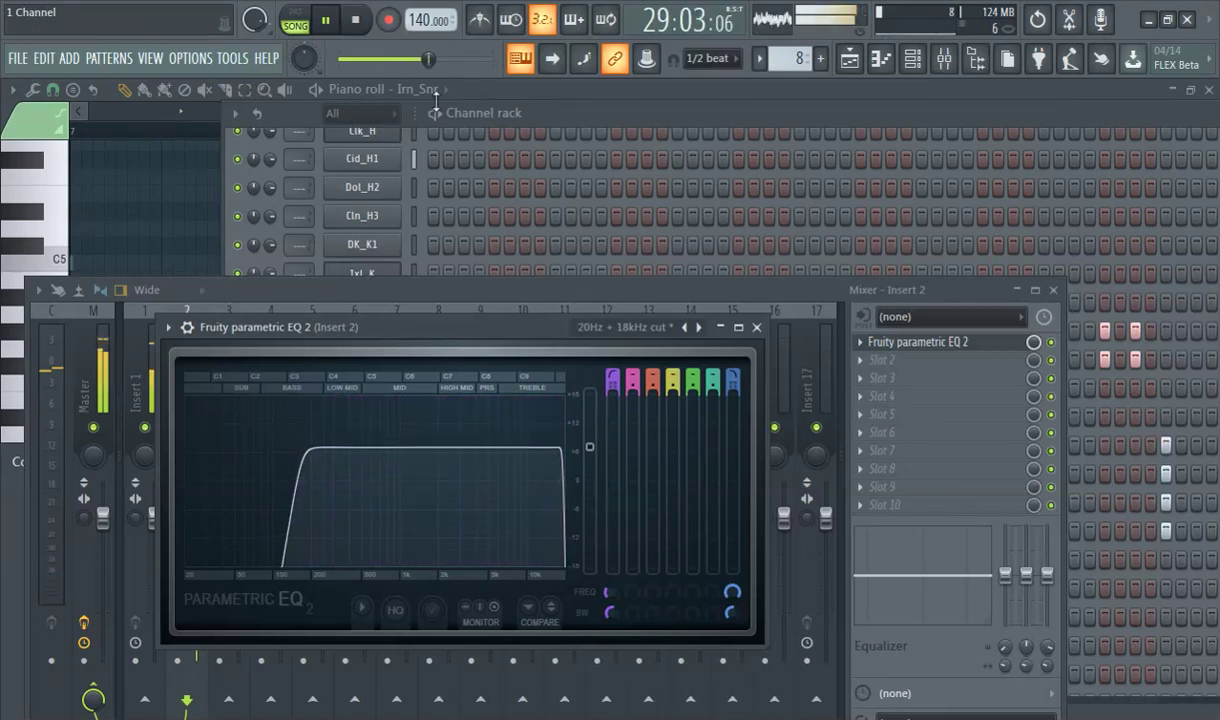
Step: Select all Irn_Snr notes in the piano roll and shift them slightly ahead of the beat
click(490, 89)
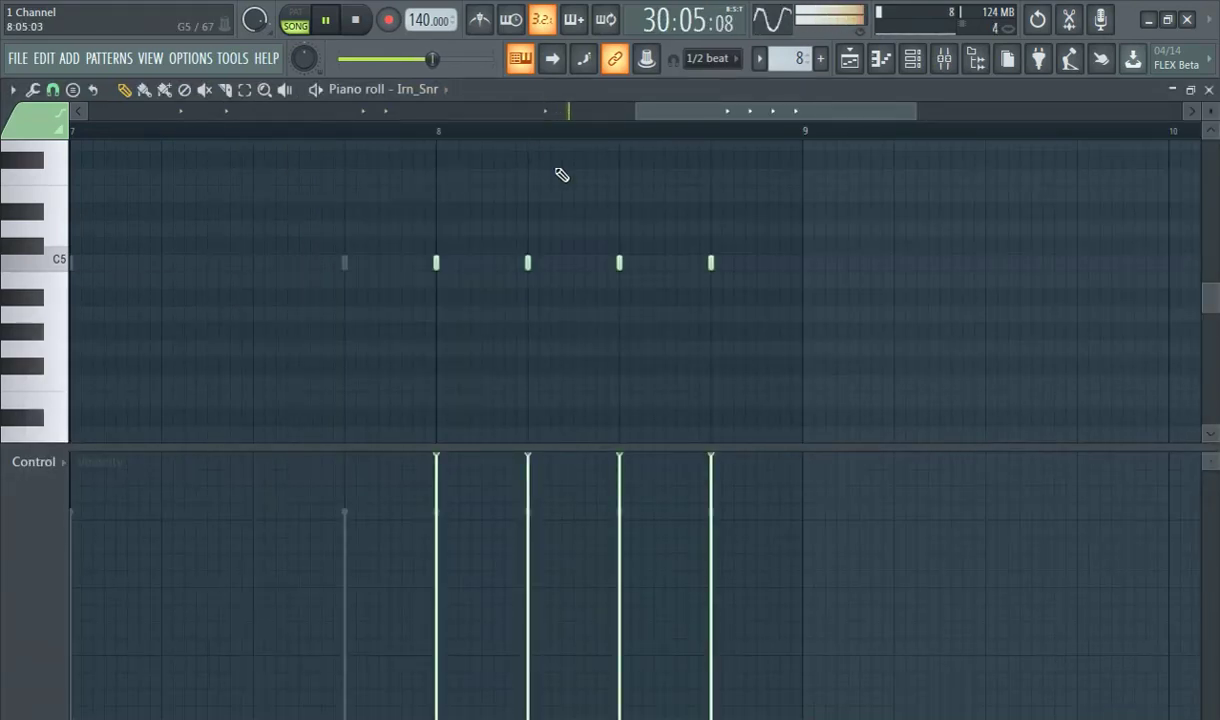
scroll(660, 240, down, 5)
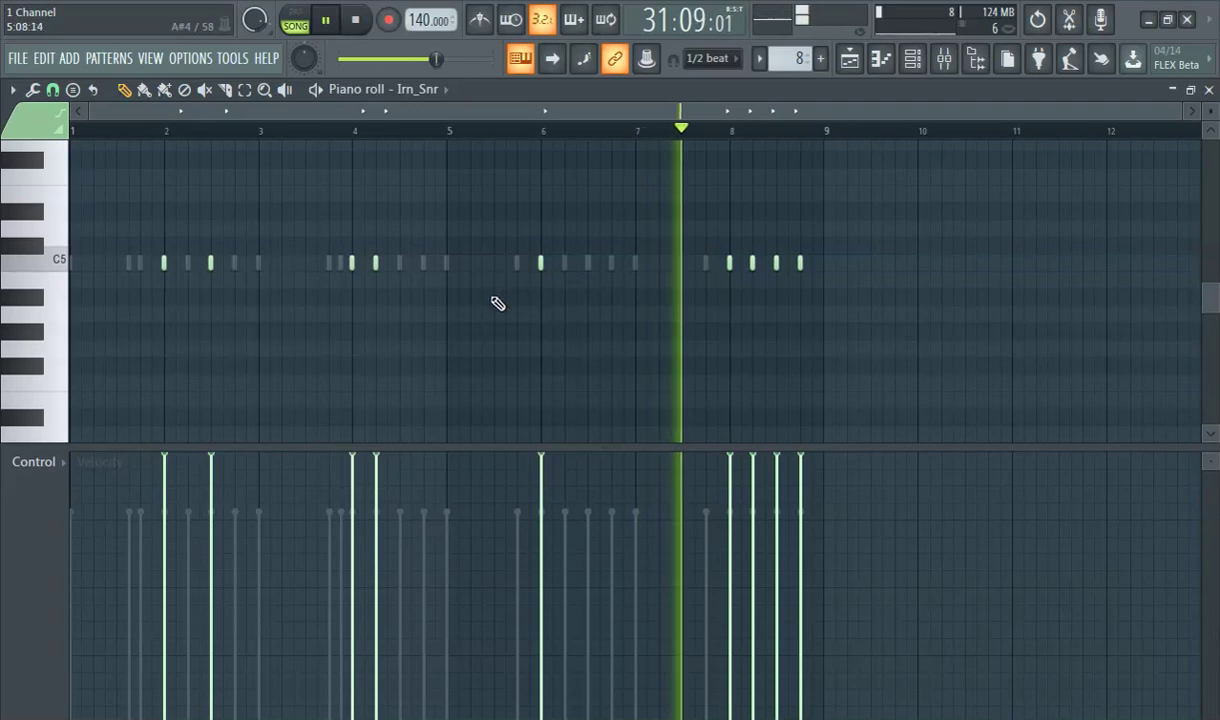
key(ctrl+a)
scroll(500, 275, up, 5)
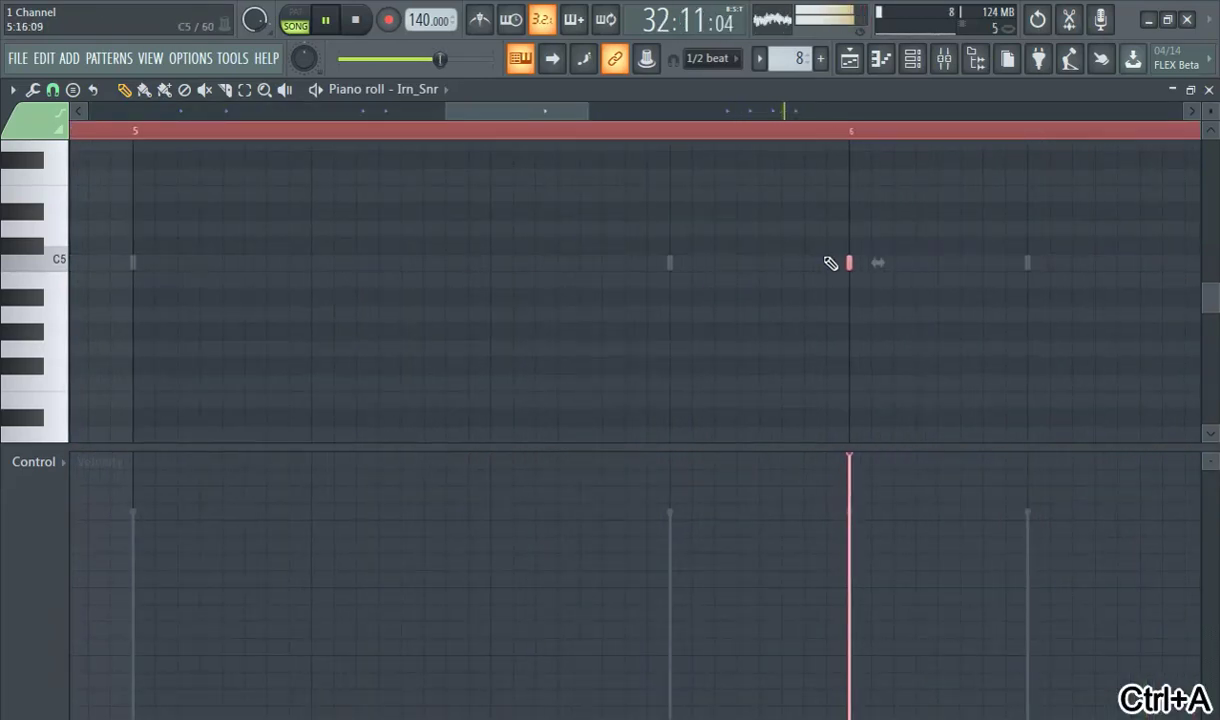
scroll(850, 263, up, 3)
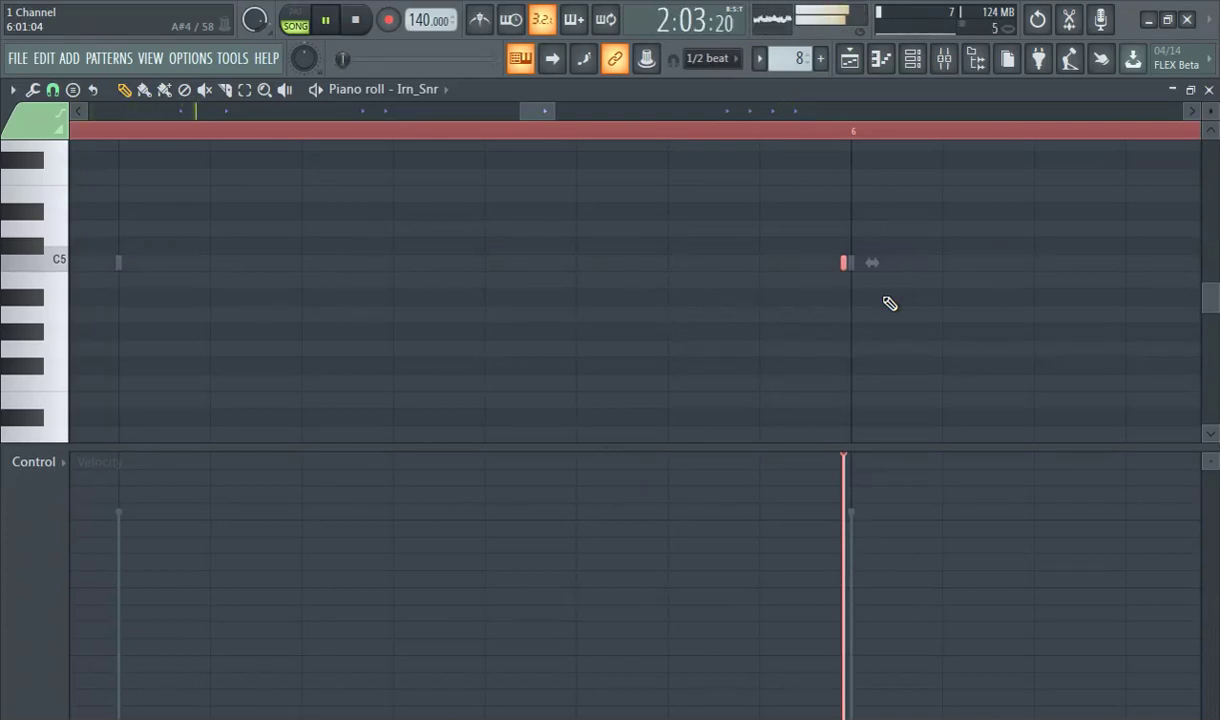
Step: Delete the four Pattern 8 clips from the playlist's abduction track and save the project
click(851, 59)
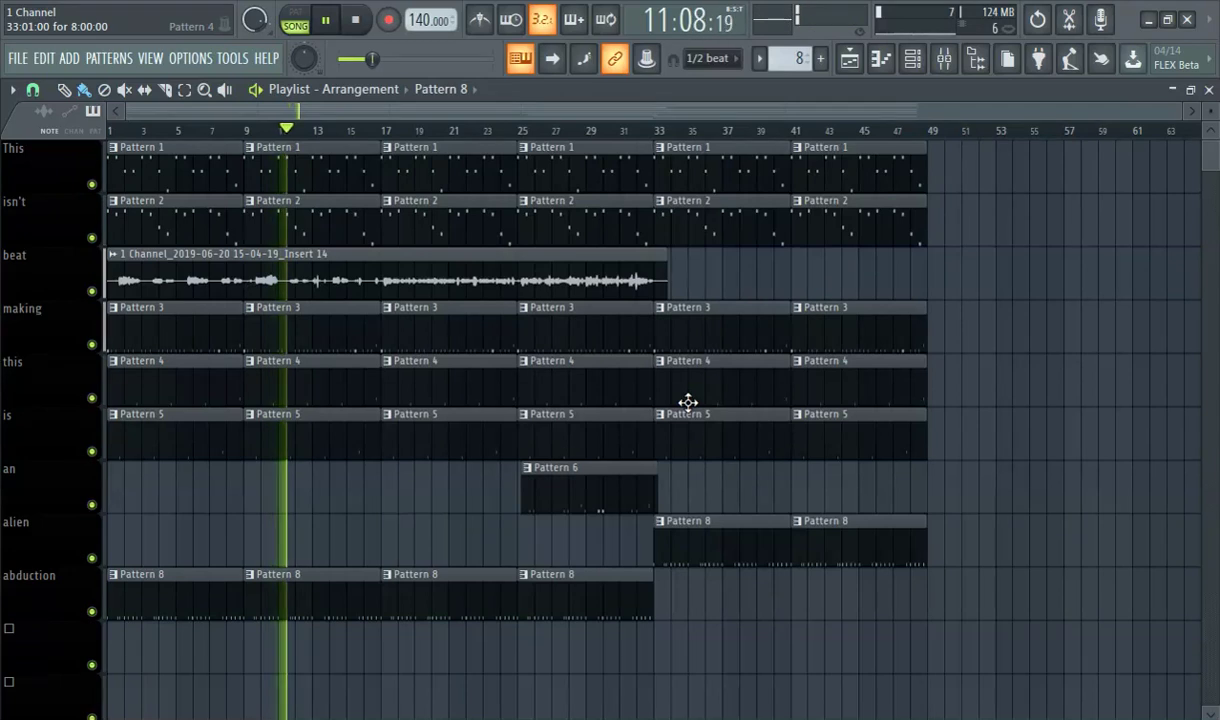
right_click(136, 611)
right_click(300, 600)
right_click(452, 611)
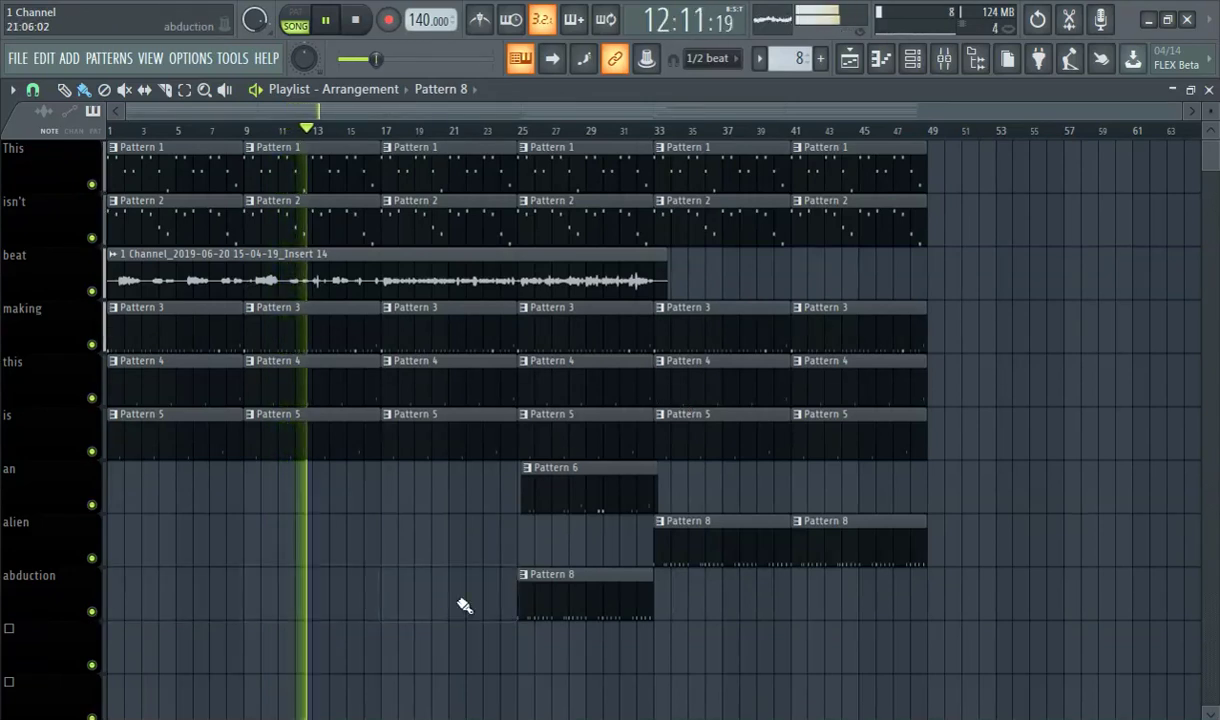
right_click(539, 601)
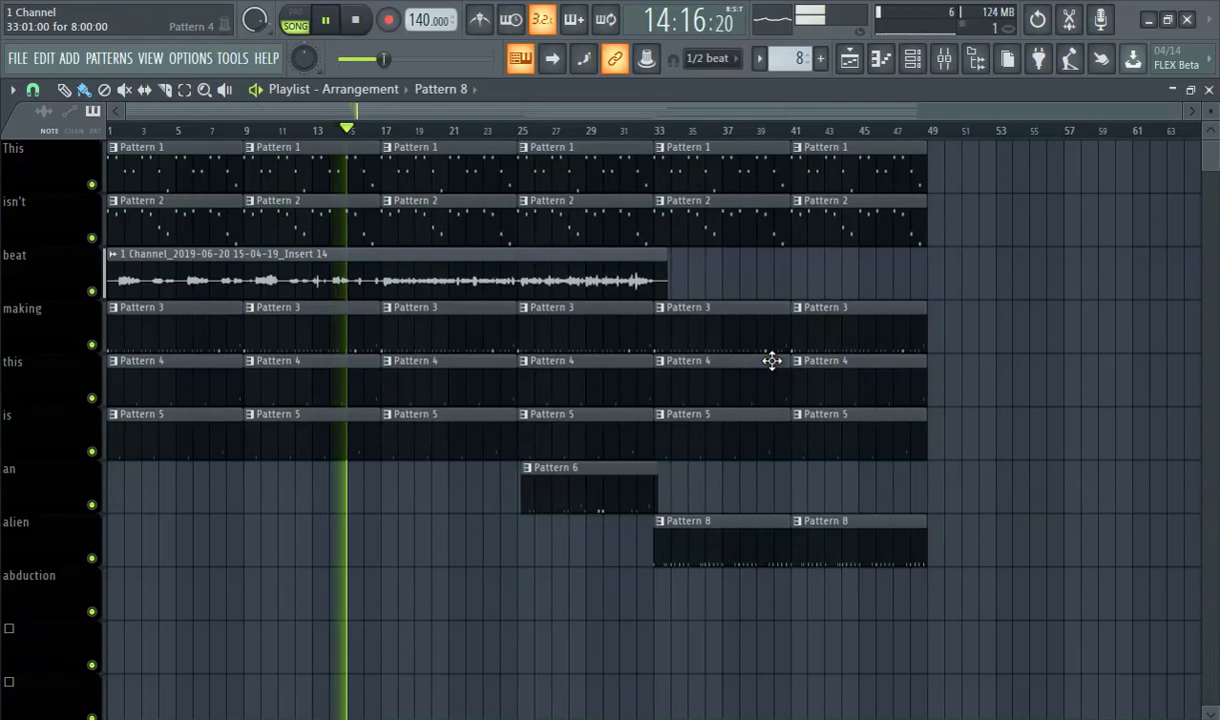
key(ctrl+s)
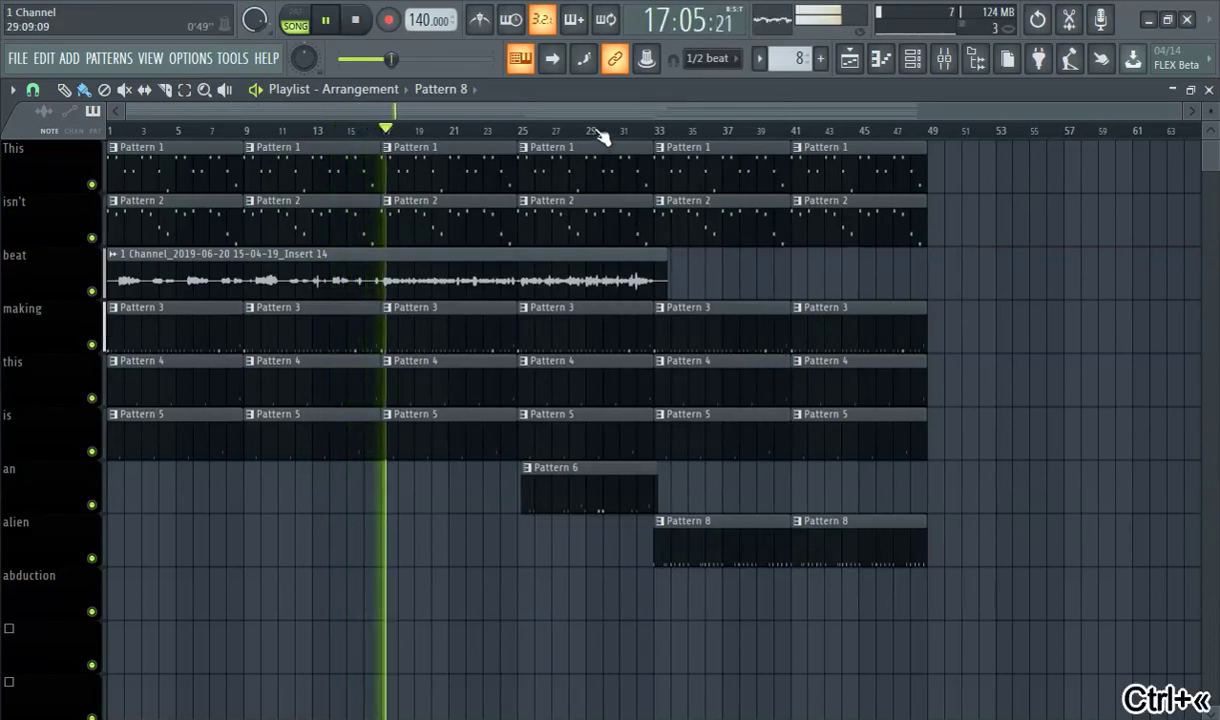
key(ctrl+s)
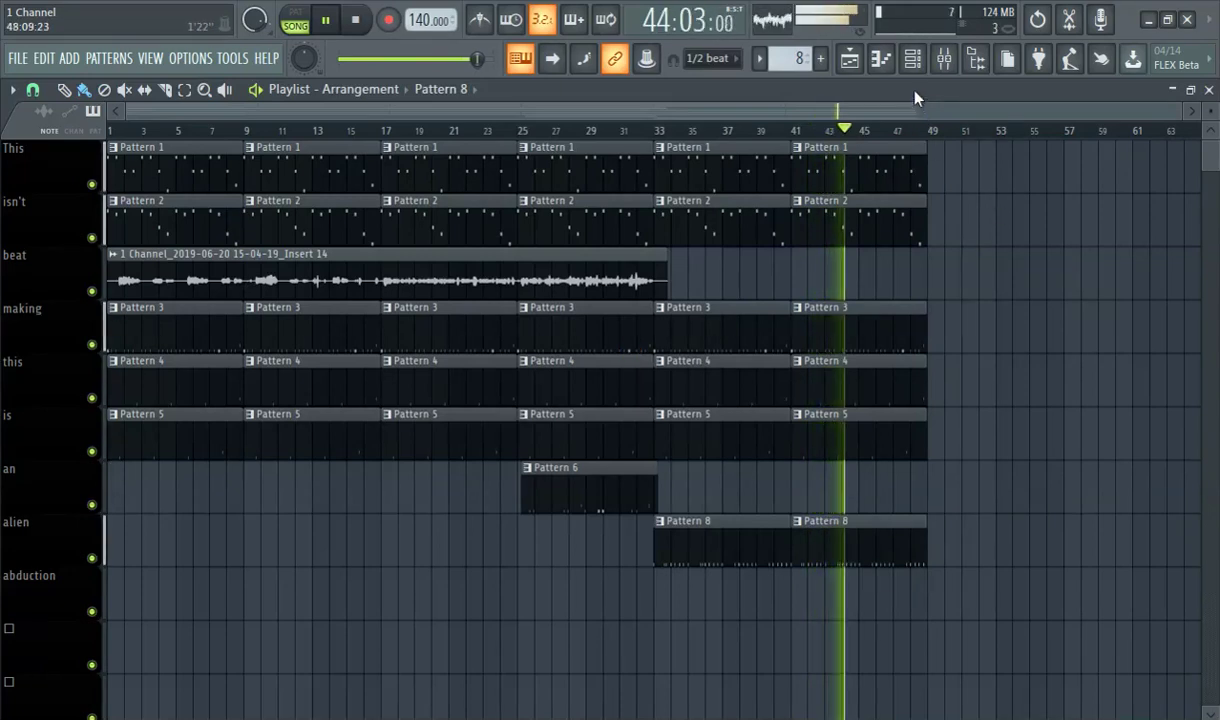
Step: Review the Crc_Snr #2 notes in the piano roll and return to the playlist
click(912, 58)
click(883, 59)
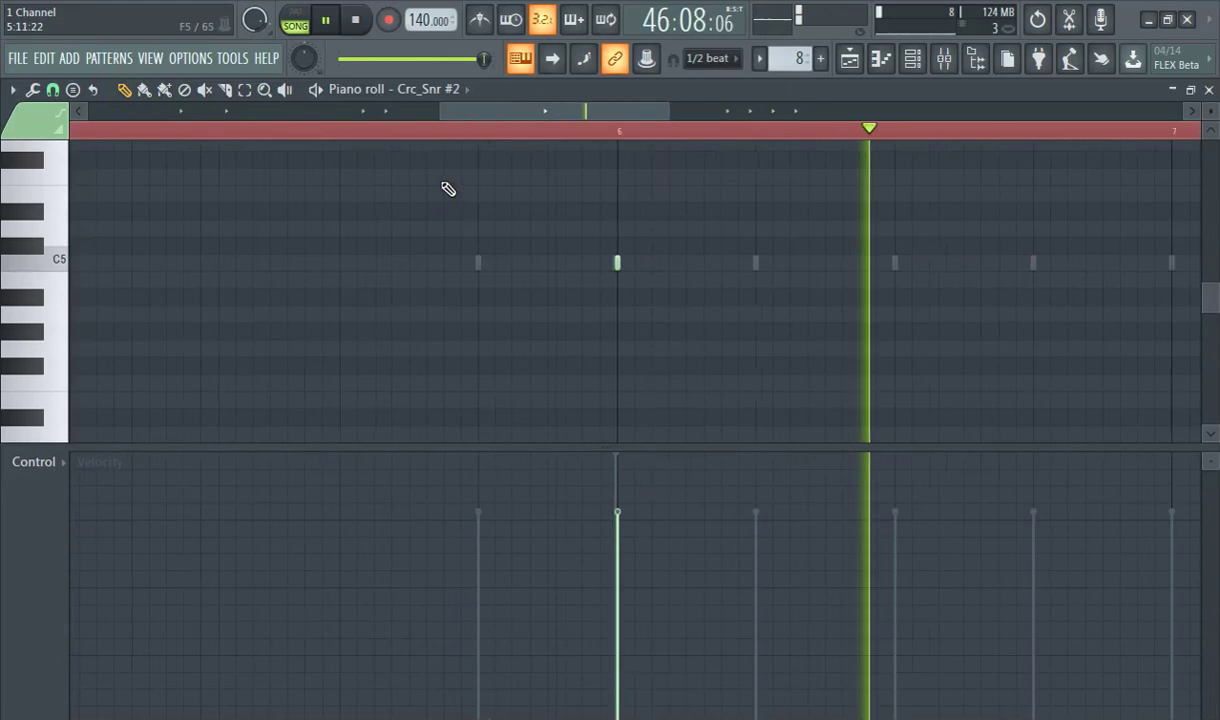
click(424, 90)
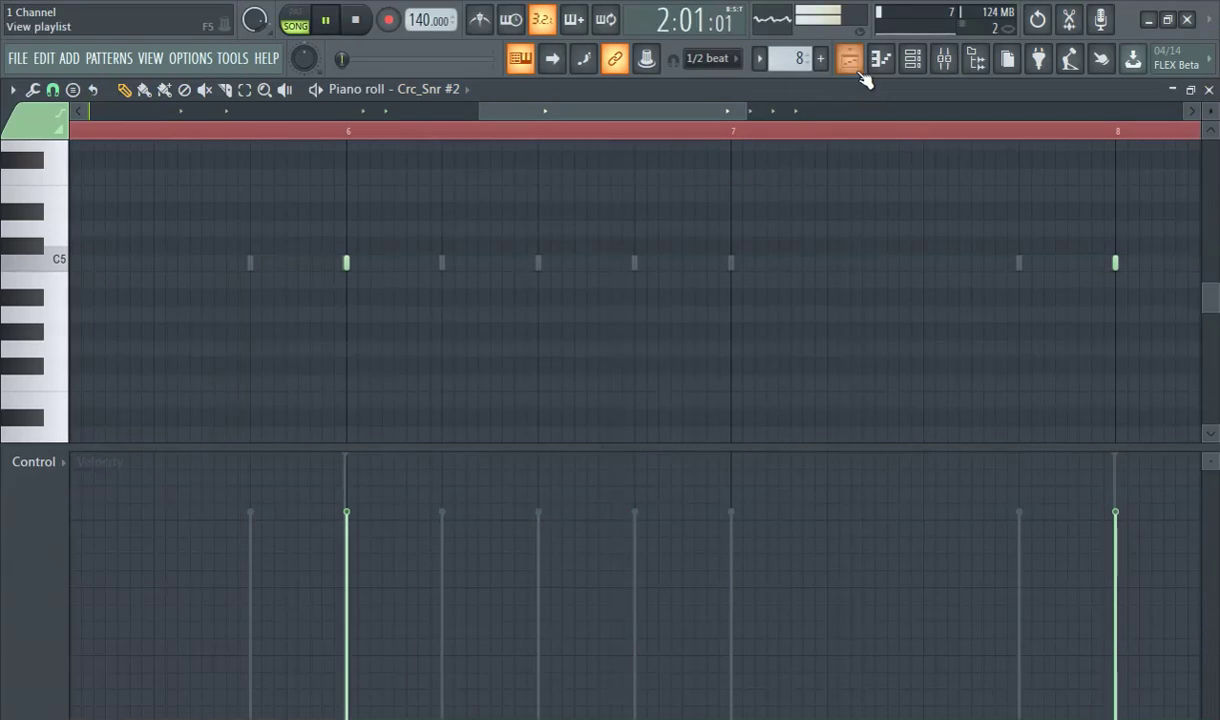
click(849, 58)
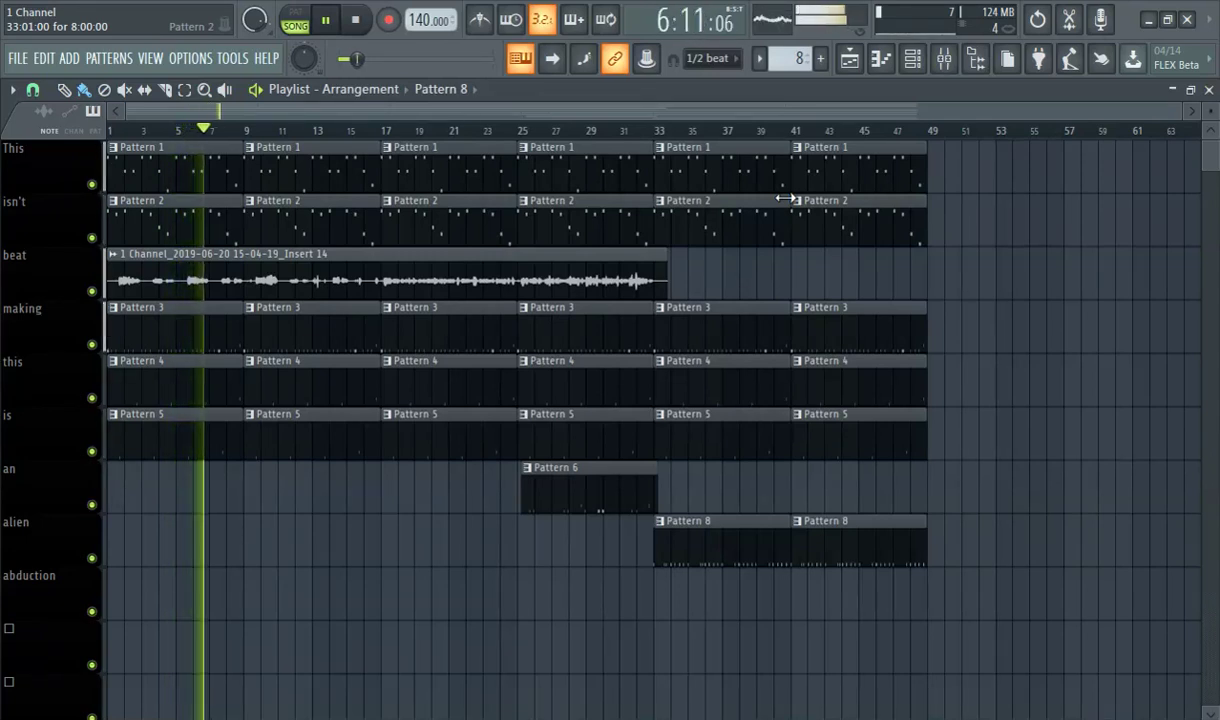
Step: In the Bck_K1 piano roll, lower the last kick note before bar 2 and before bar 4 by one semitone, and replay from bar 1
click(880, 58)
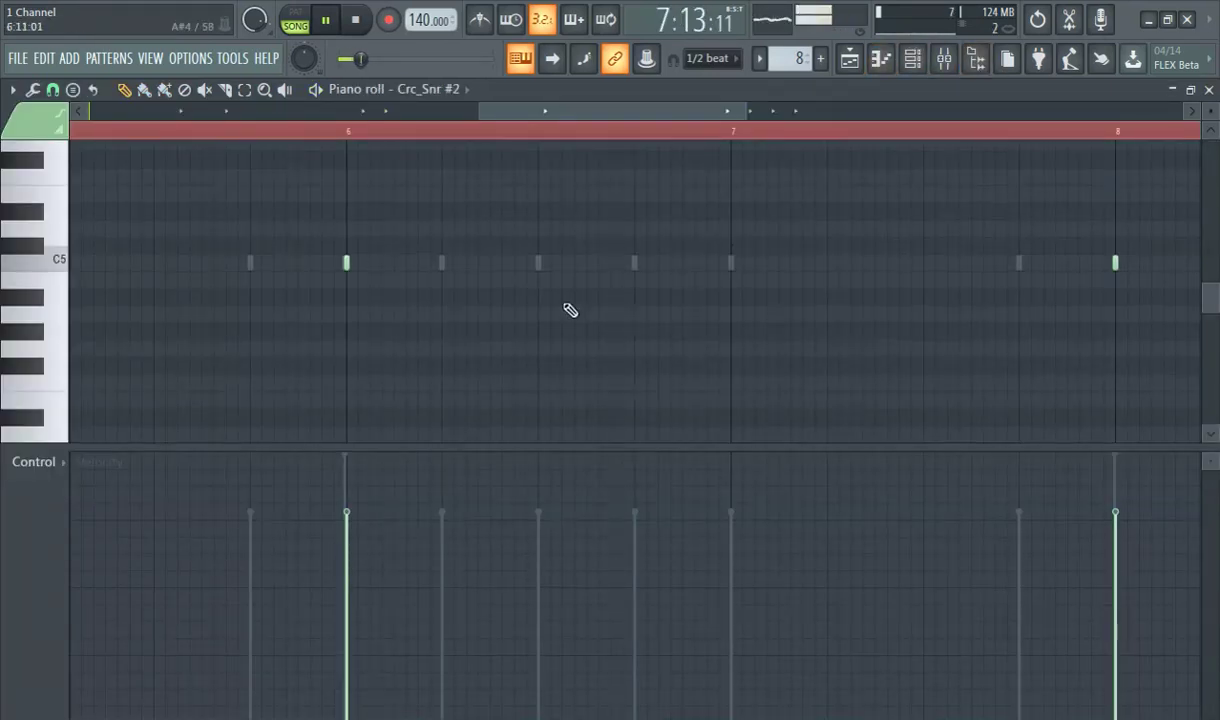
scroll(528, 281, down, 4)
click(440, 89)
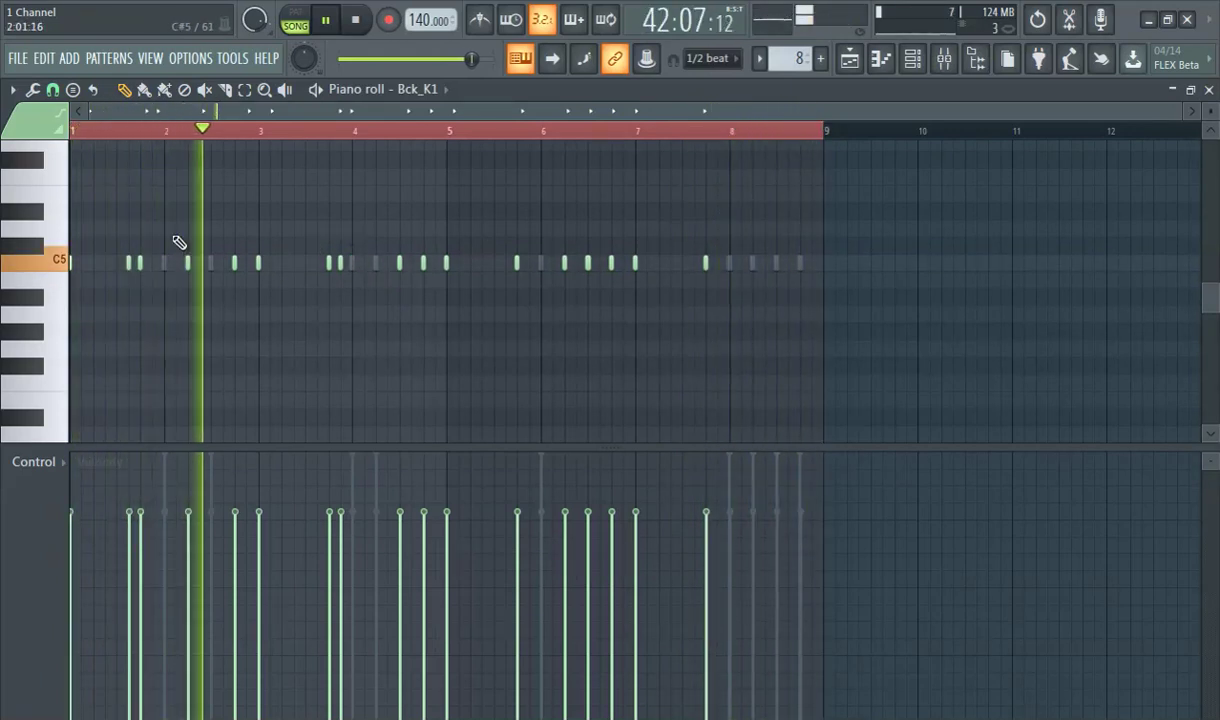
scroll(177, 140, up, 3)
scroll(184, 112, left, 2)
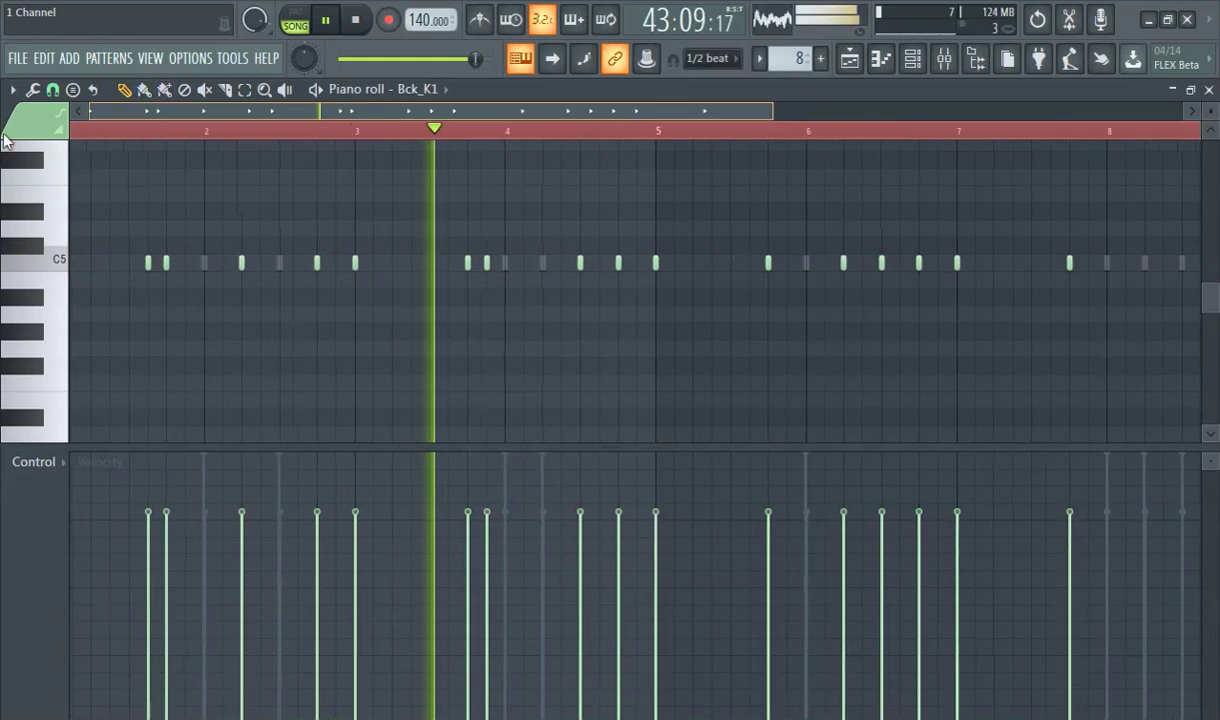
drag(180, 264, 186, 294)
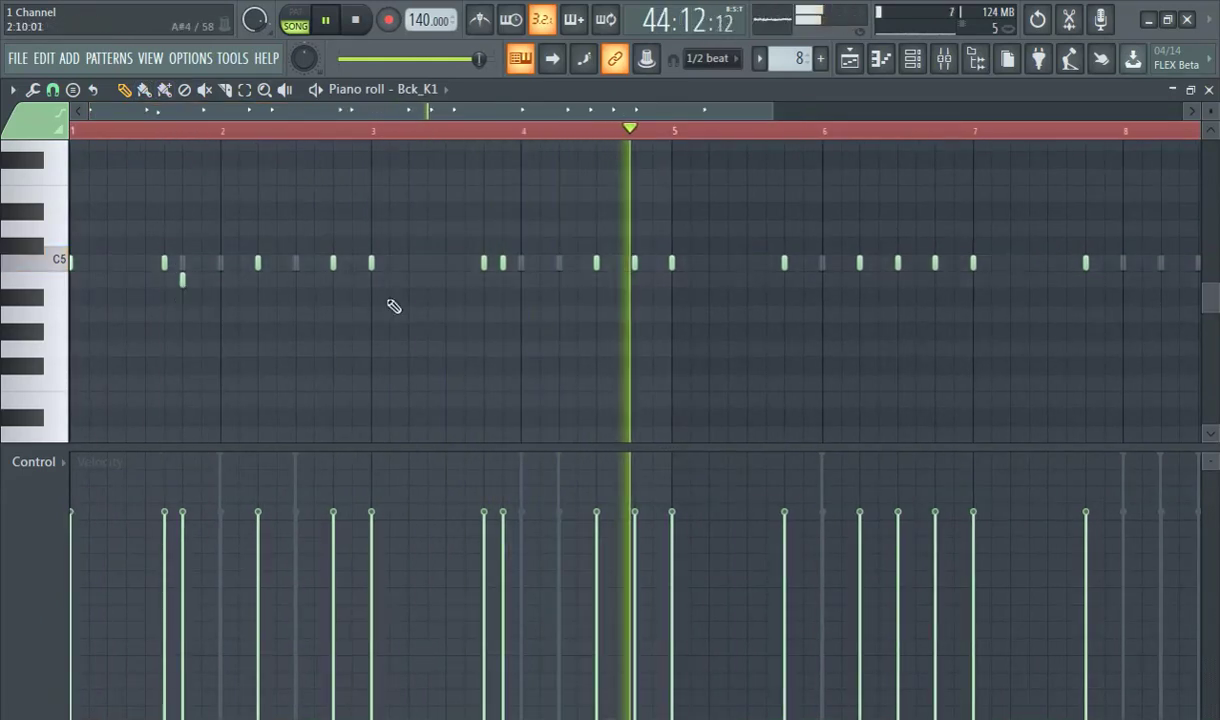
drag(502, 265, 503, 288)
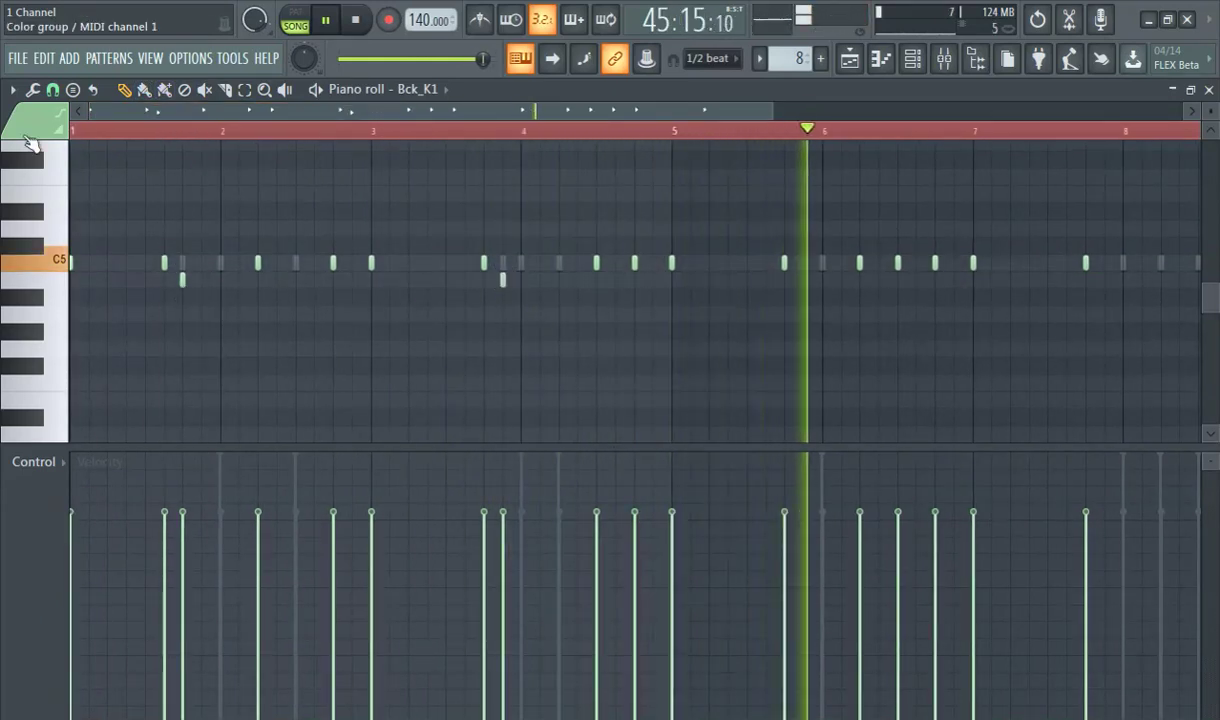
click(75, 131)
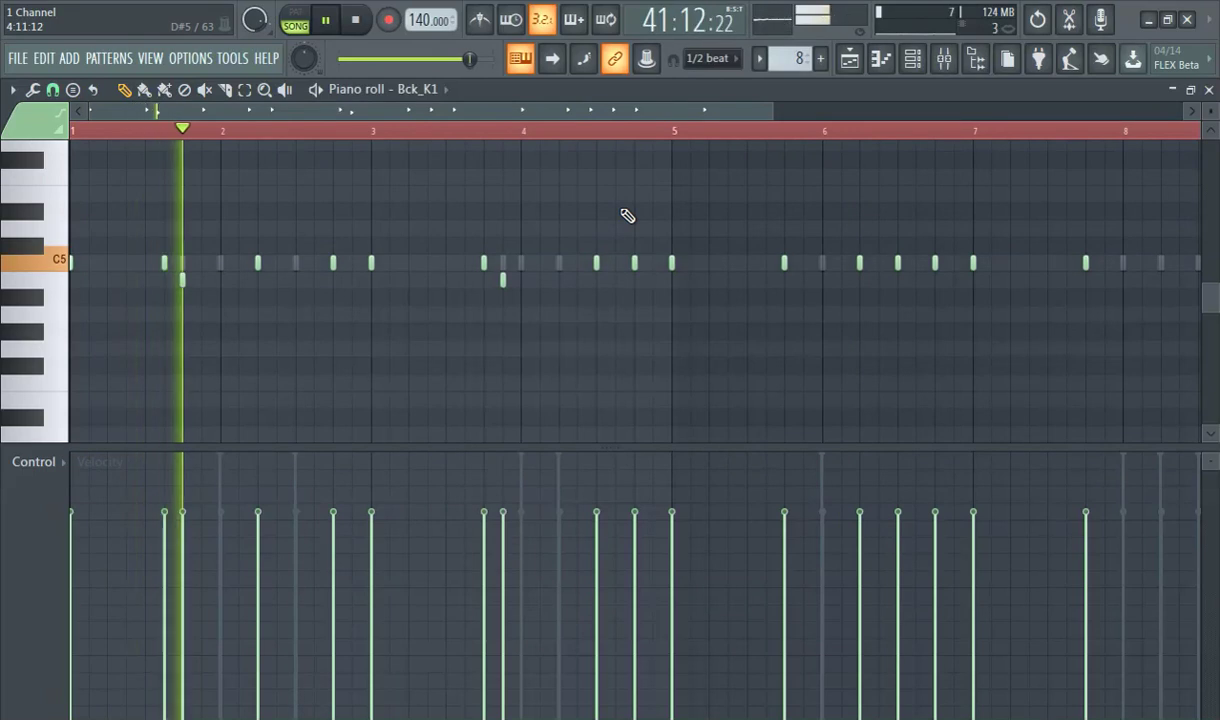
Step: Copy the edited Bck_K1 notes over the Bnk_K channel's notes and return to the playlist
click(912, 62)
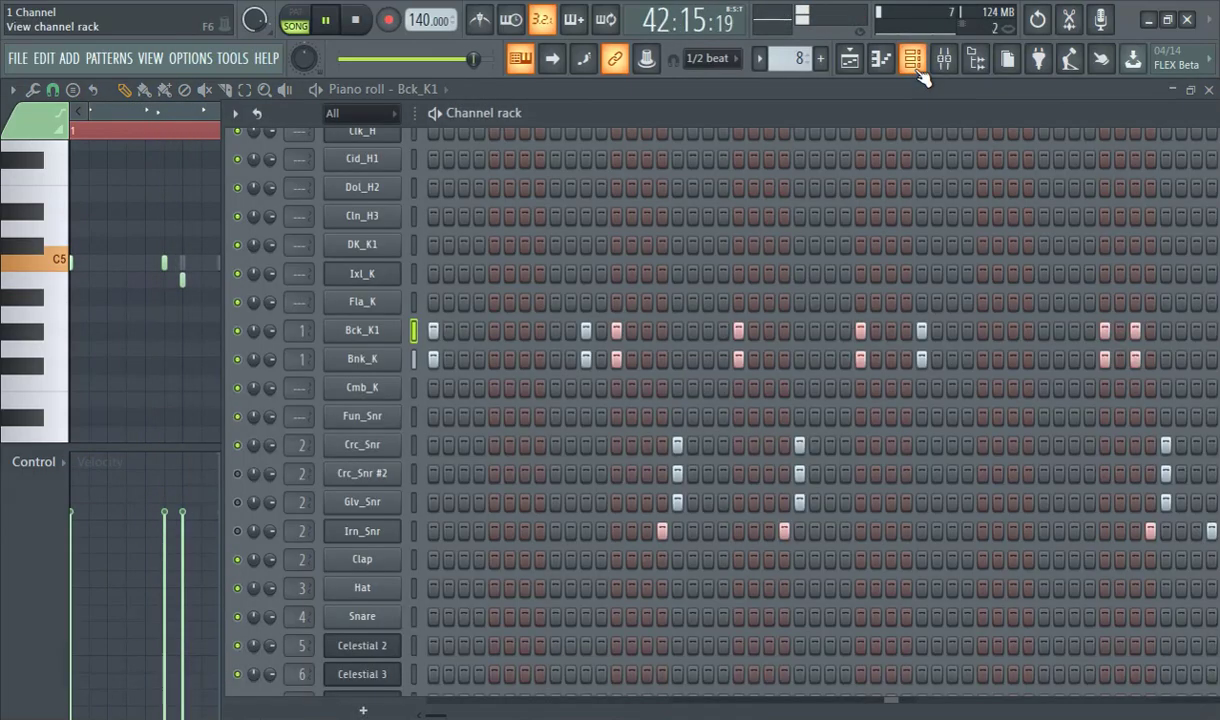
right_click(410, 332)
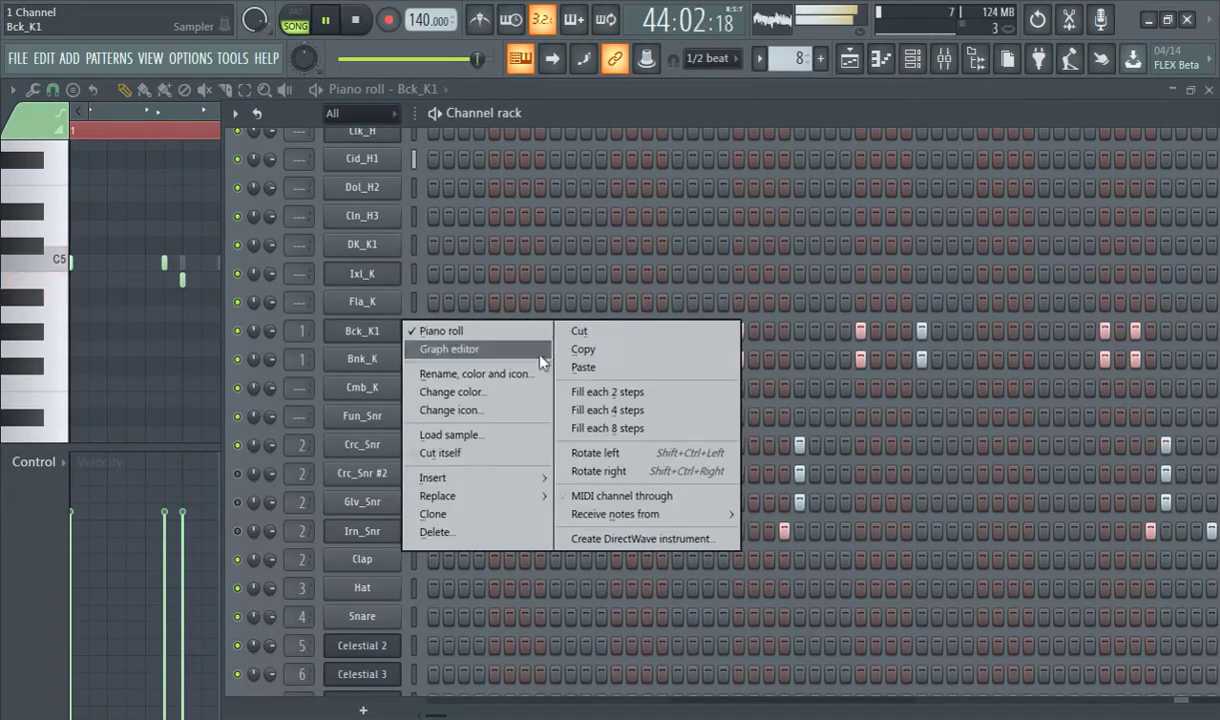
click(580, 349)
right_click(409, 359)
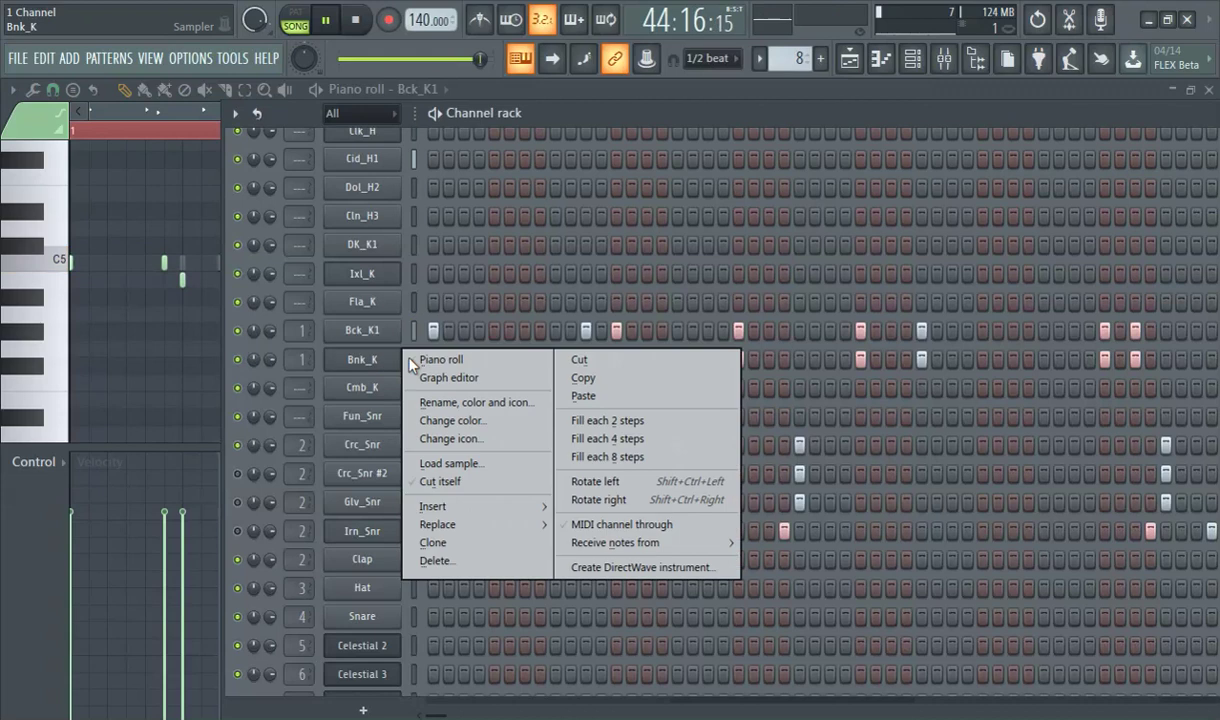
click(615, 396)
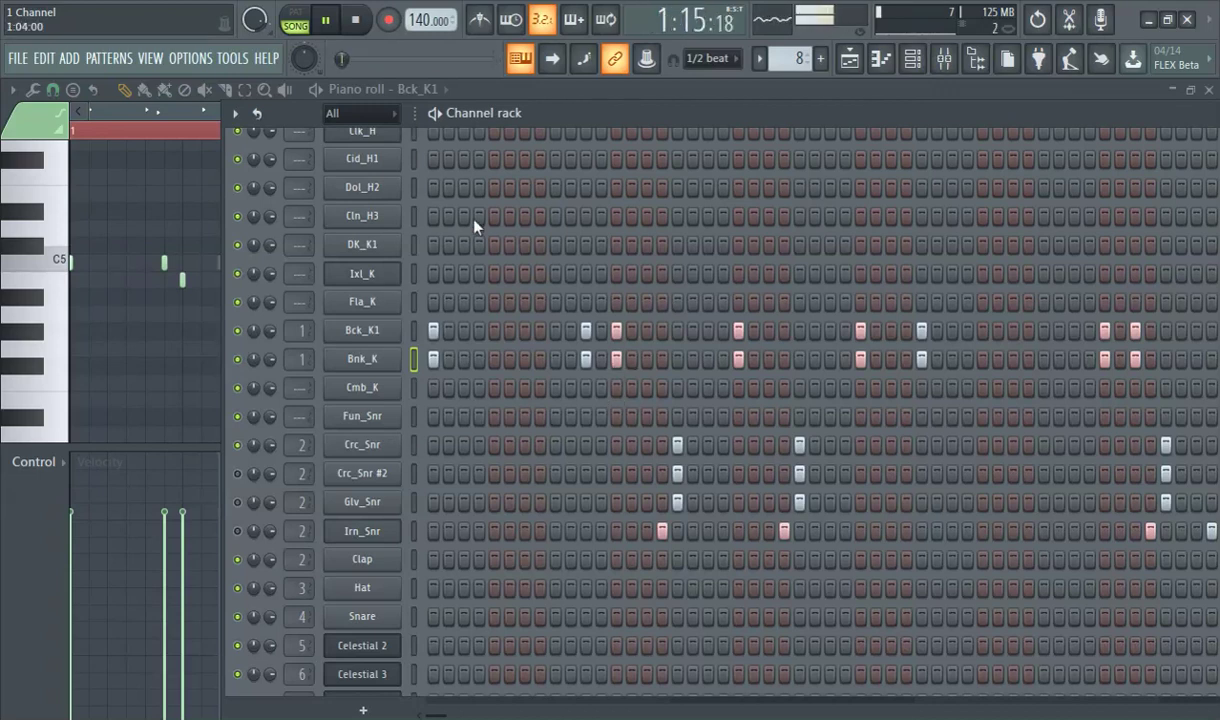
double_click(105, 100)
key(F5)
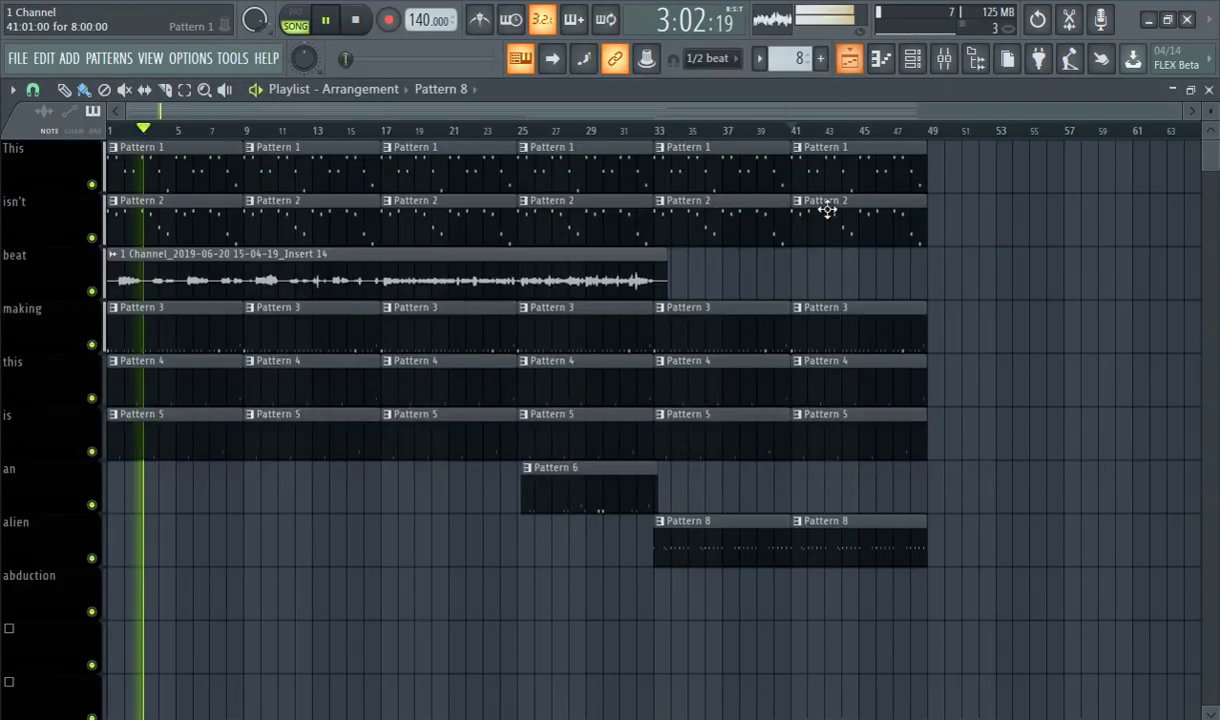